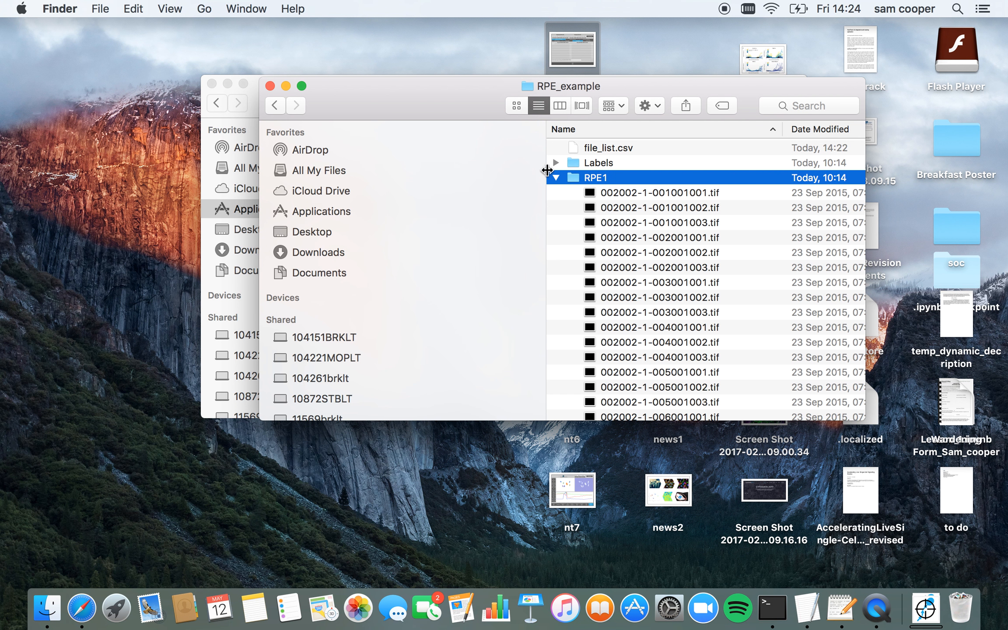
Check the files inside the Labels folder of RPE_example, leaving both the RPE1 and Labels folders collapsed
left_click(556, 178)
left_click(556, 164)
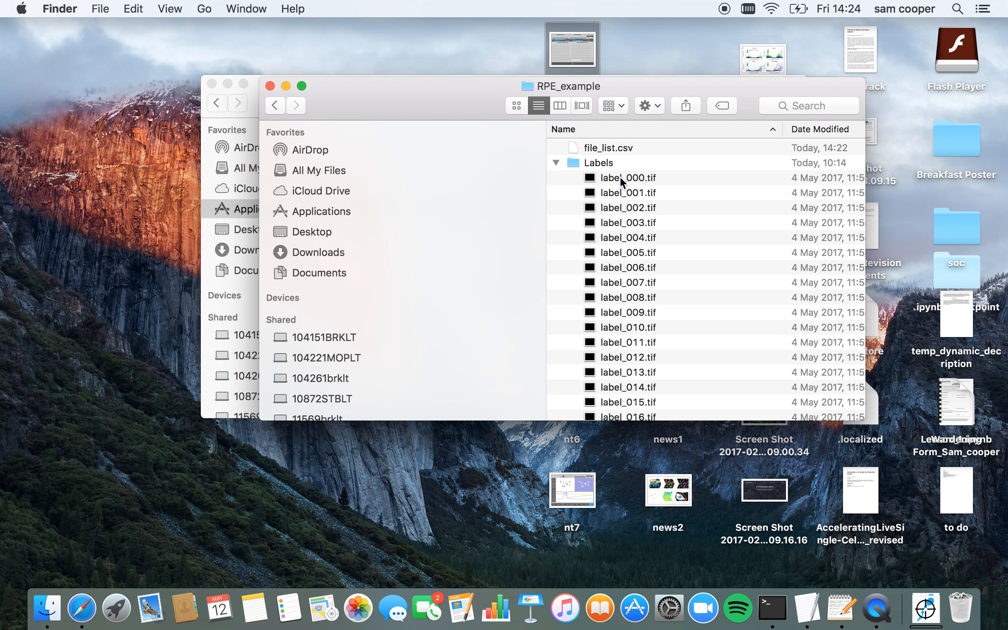
left_click(557, 163)
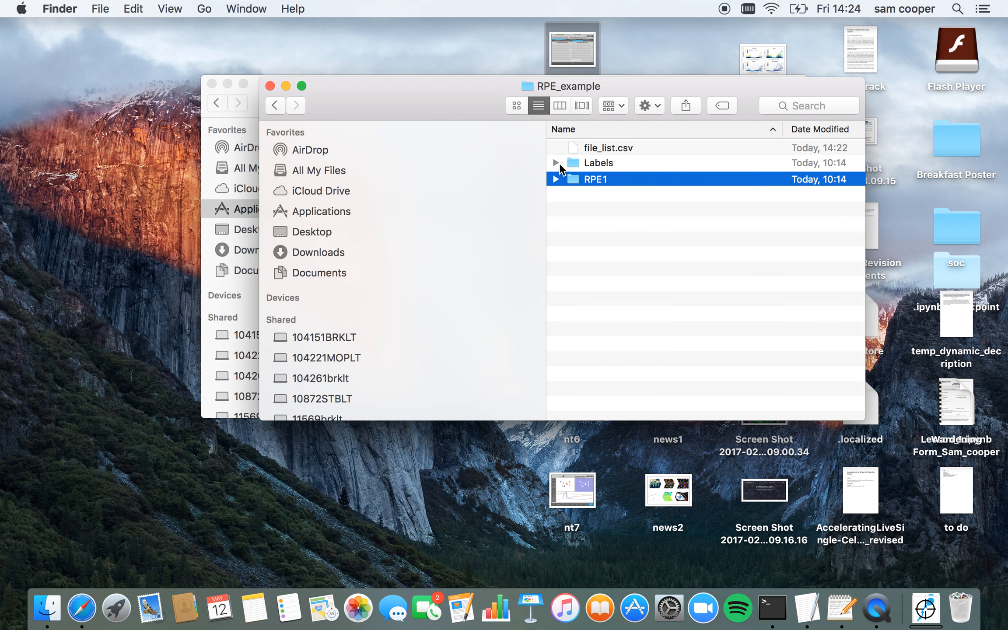
Open file_list.csv from the RPE_example folder in TextEdit
left_click(597, 148)
right_click(597, 147)
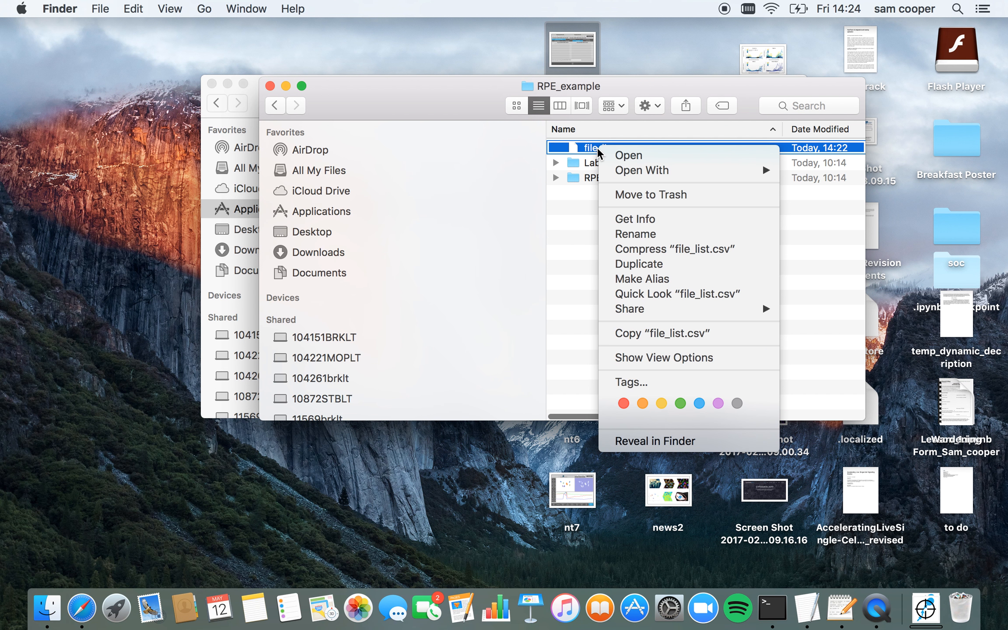
mouse_move(652, 171)
left_click(825, 263)
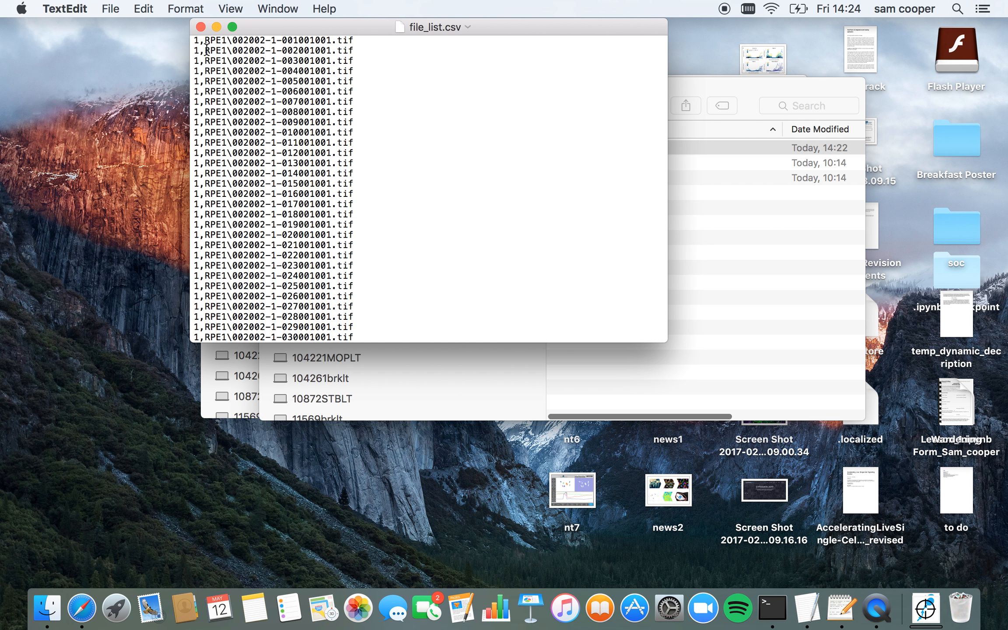
Examine the channel number and image path format on the first line, and the list up to the start of channel 2
left_click_drag(205, 40, 352, 41)
left_click(352, 41)
left_click(199, 41)
key("Left")
scroll(296, 74, "down", 5)
scroll(296, 74, "down", 20)
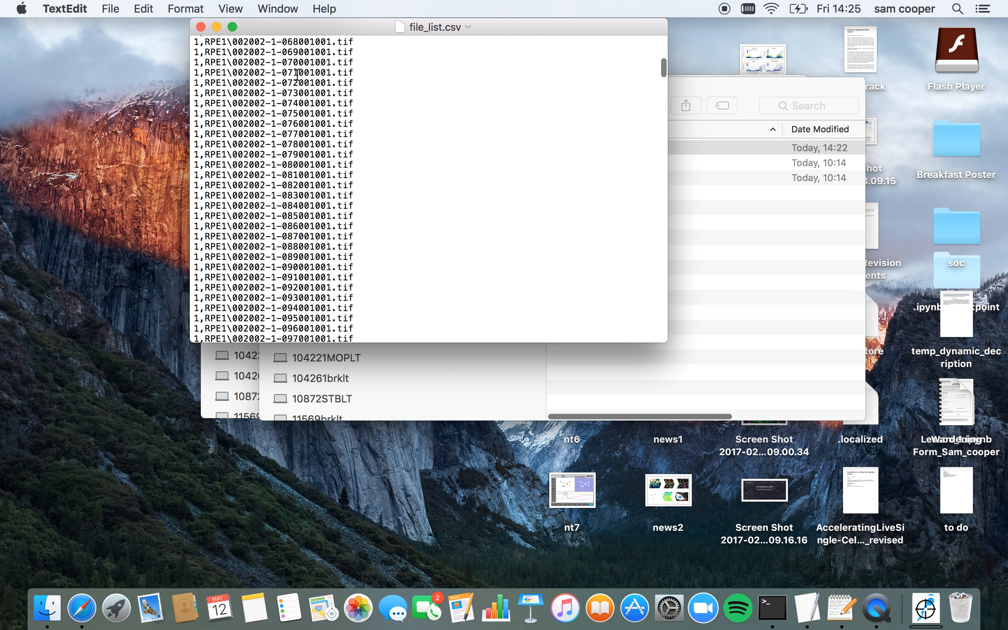
scroll(297, 74, "down", 20)
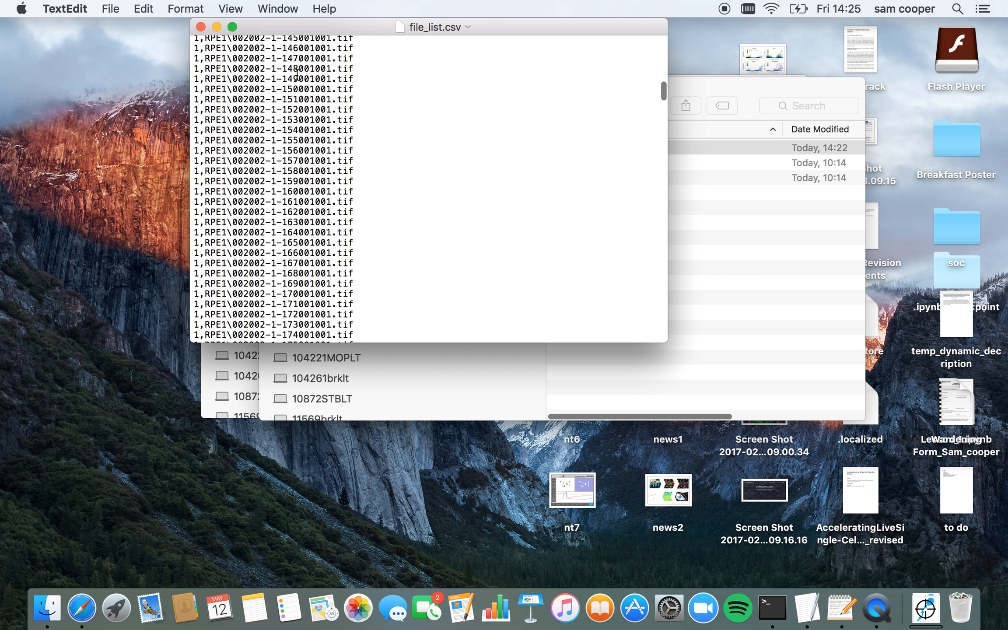
scroll(267, 90, "up", 20)
scroll(267, 89, "up", 4)
scroll(366, 186, "down", 10)
scroll(365, 186, "down", 15)
scroll(365, 186, "down", 20)
scroll(366, 186, "down", 20)
scroll(365, 186, "up", 6)
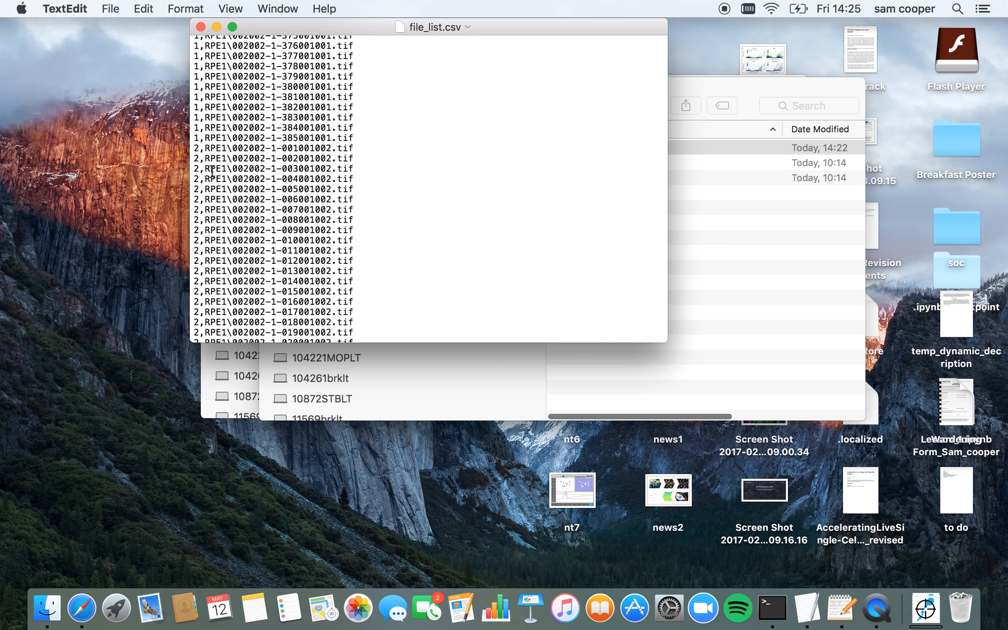
Examine the channel 3 entries and the label image entries numbered 0 that follow them in the file list
scroll(211, 172, "down", 20)
scroll(212, 172, "down", 20)
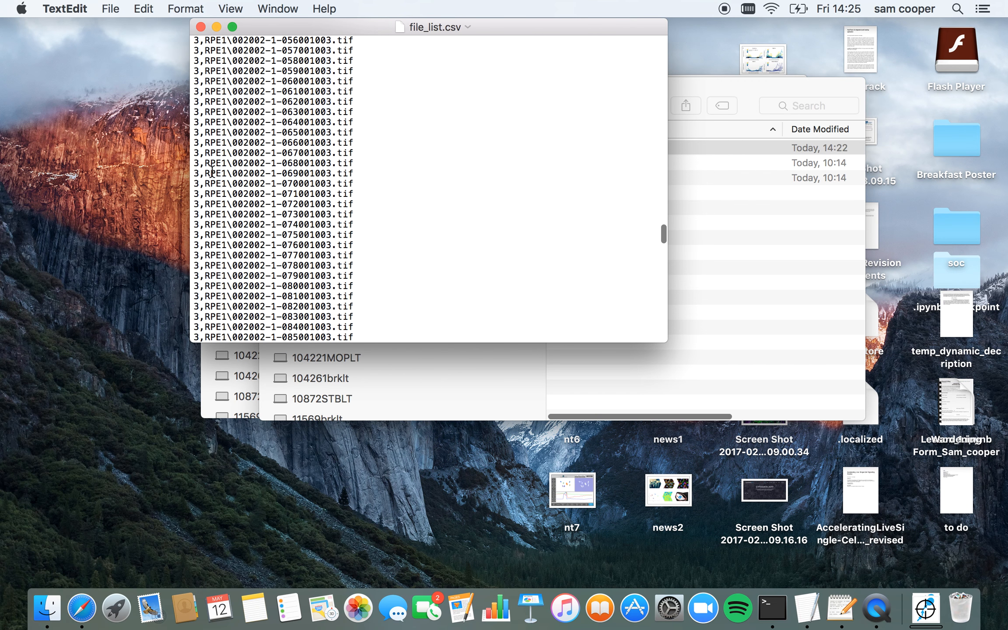
scroll(211, 171, "down", 20)
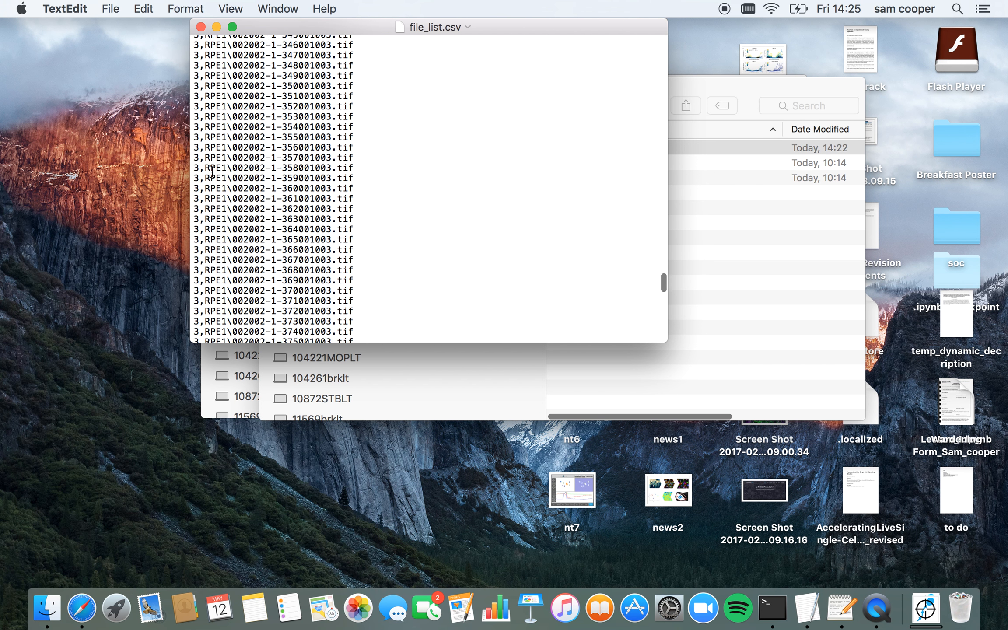
scroll(212, 171, "up", 20)
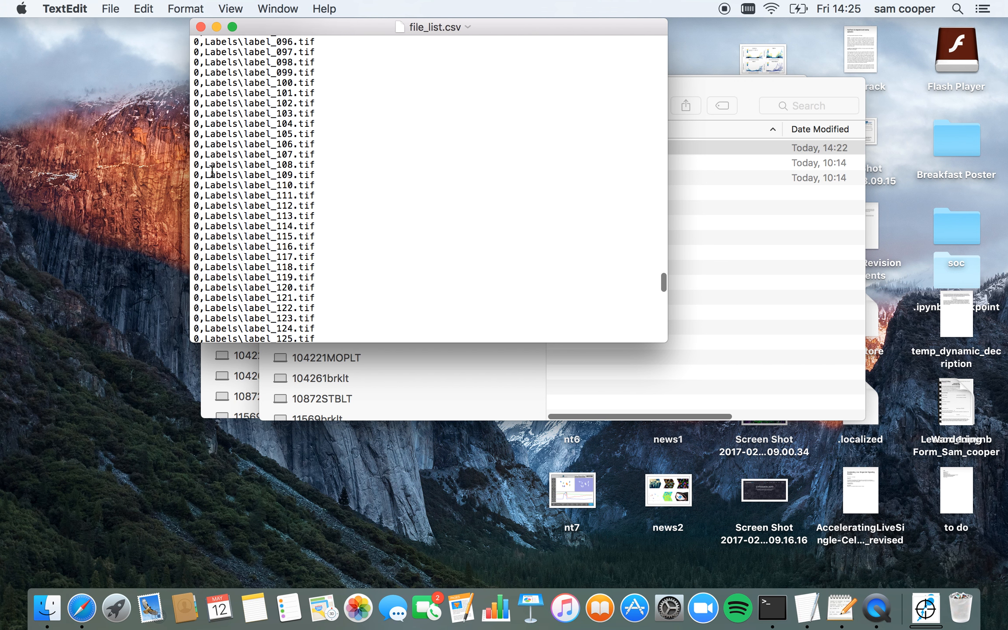
scroll(212, 171, "up", 20)
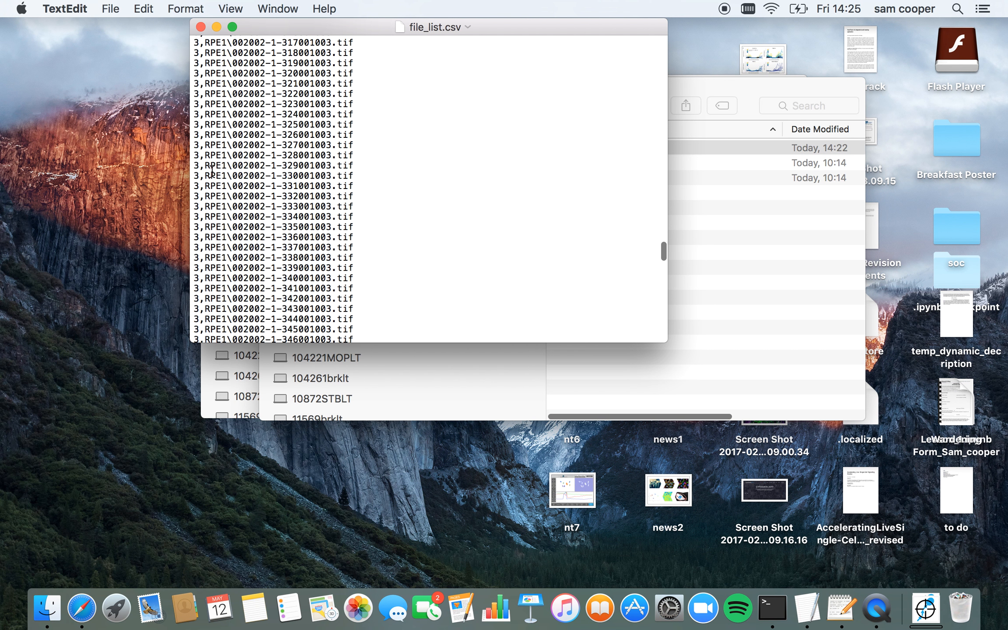
scroll(212, 171, "down", 15)
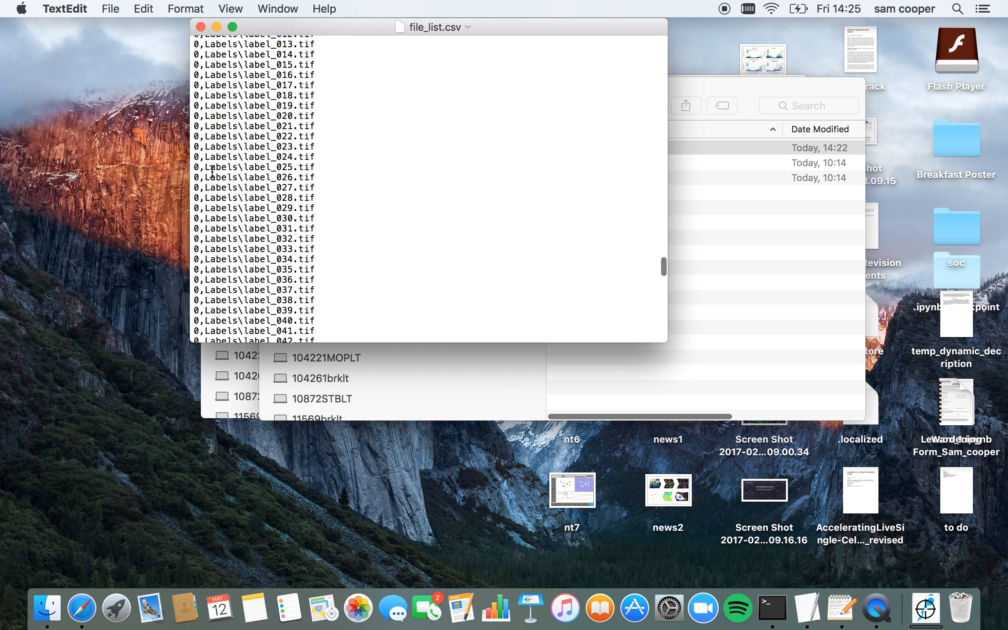
scroll(211, 171, "up", 1)
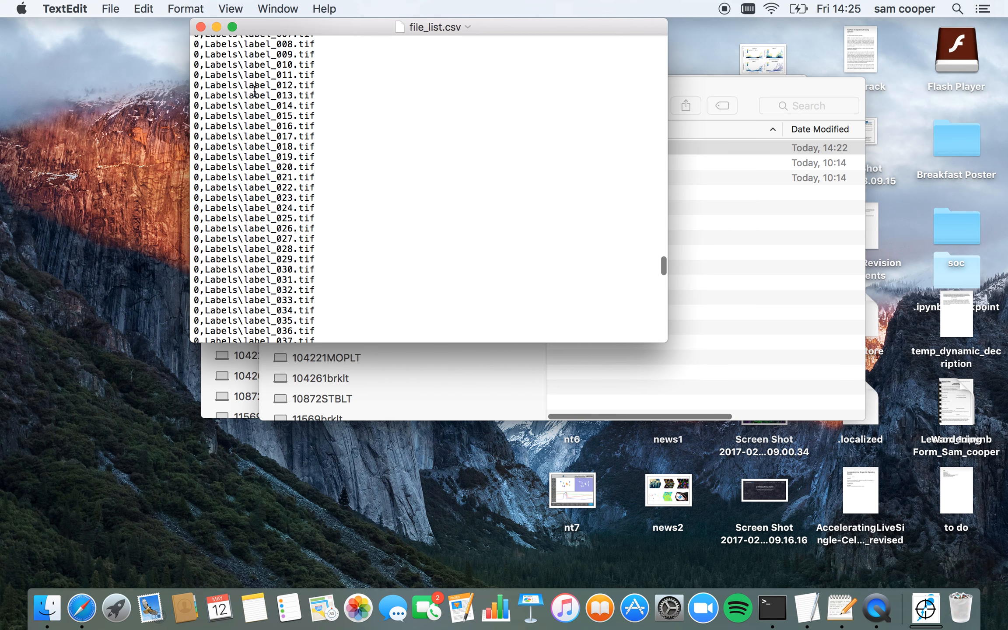
scroll(319, 71, "up", 10)
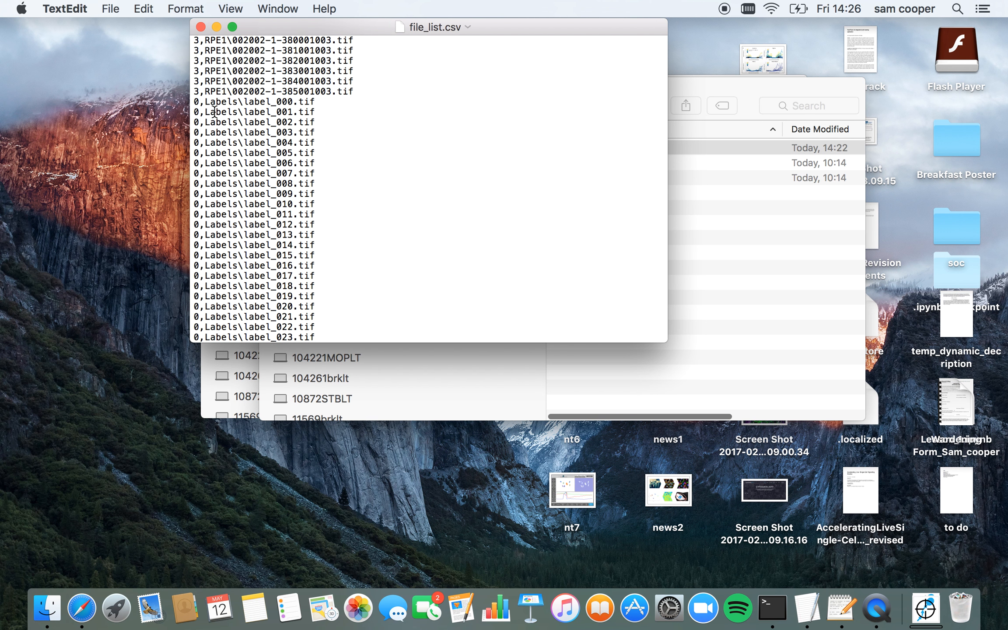
Replace every backslash in the file paths with a forward slash, and save and close file_list.csv
left_click_drag(231, 95, 226, 96)
left_click(296, 116)
key("super+f")
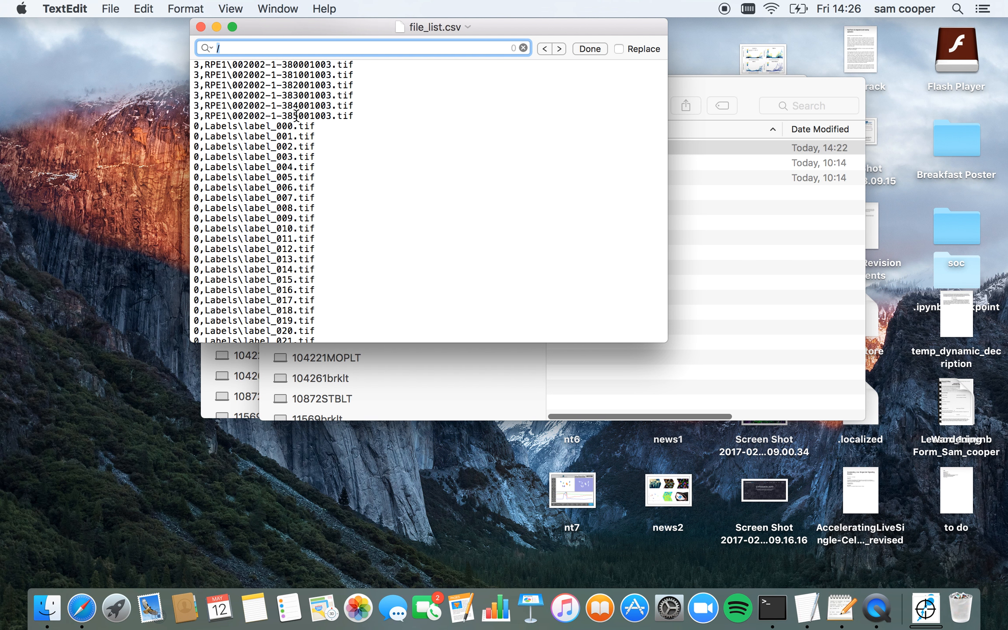
left_click(617, 49)
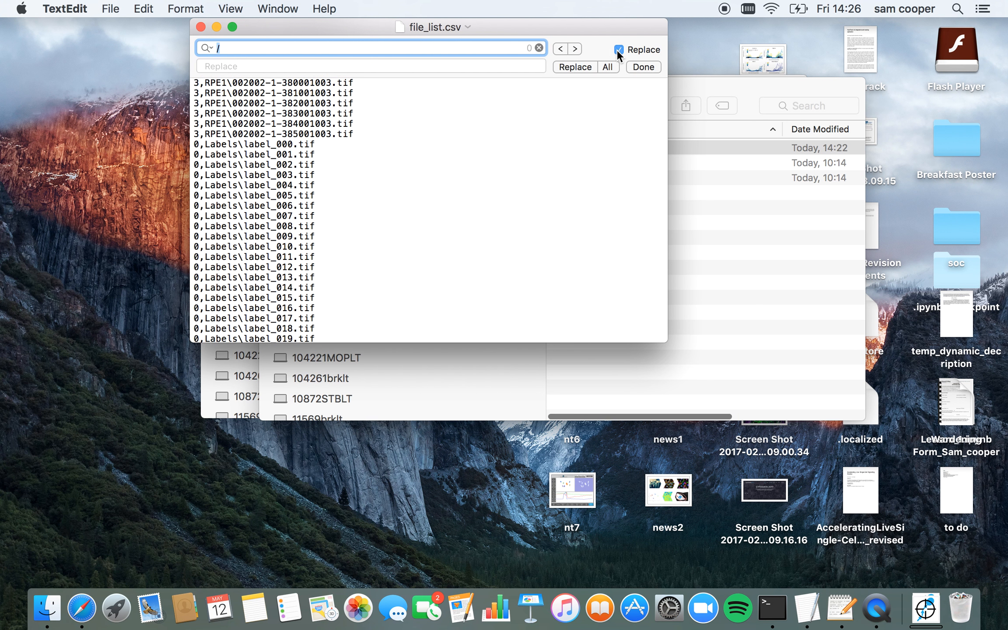
type("\\")
left_click(231, 66)
type("/")
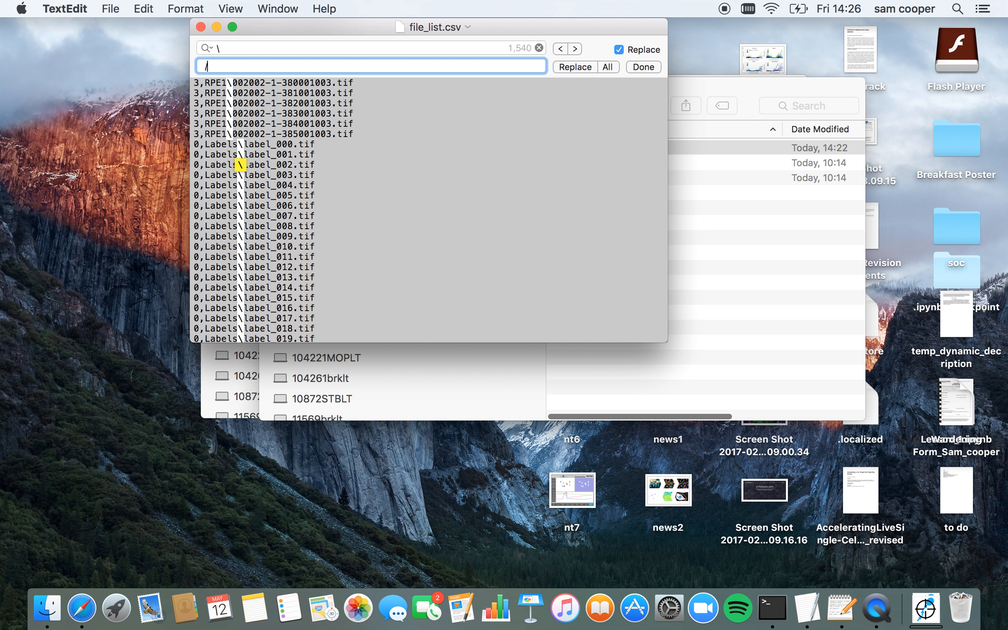
left_click(607, 67)
left_click(370, 219)
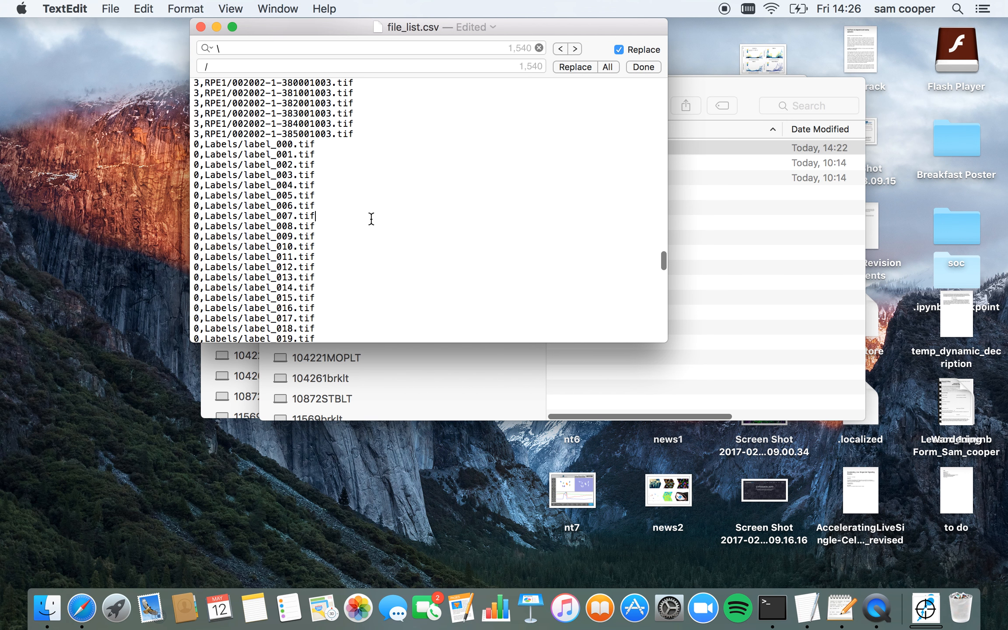
key("super+s")
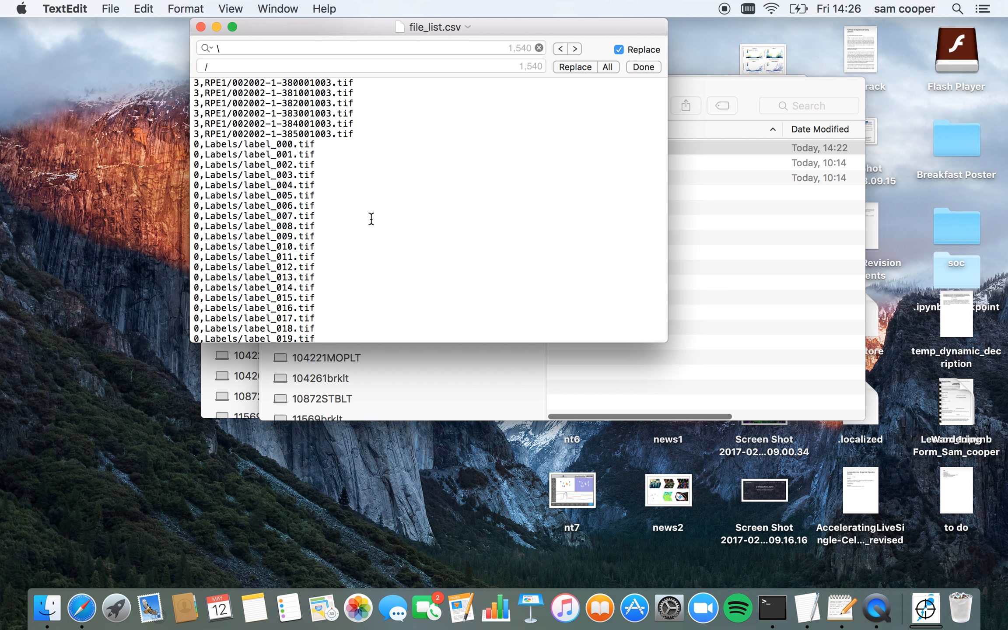
left_click(199, 24)
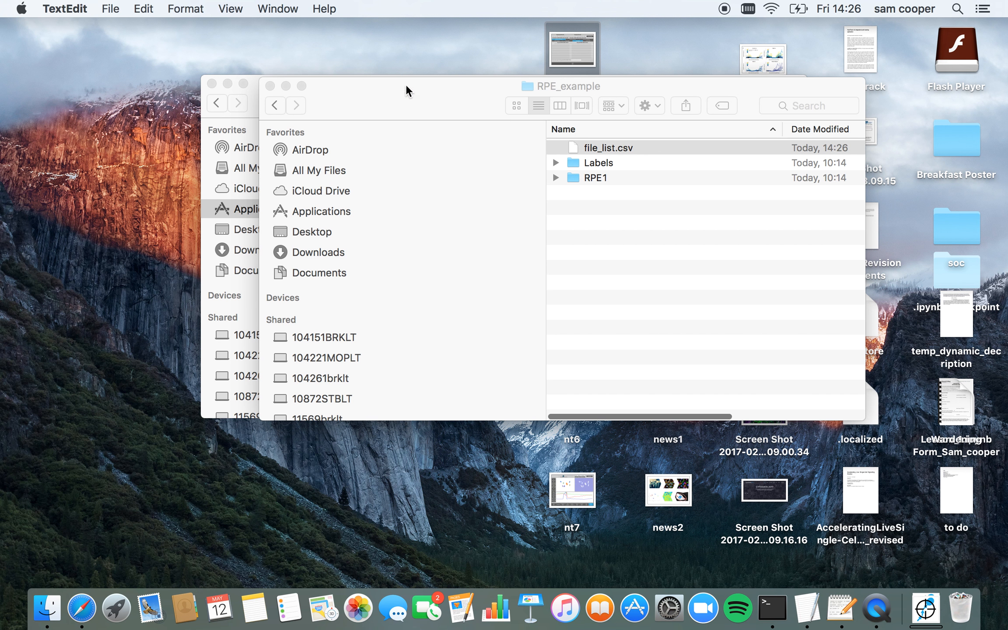
Launch NucliTrack from the Applications folder, moving the RPE_example window aside
left_click_drag(405, 85, 565, 88)
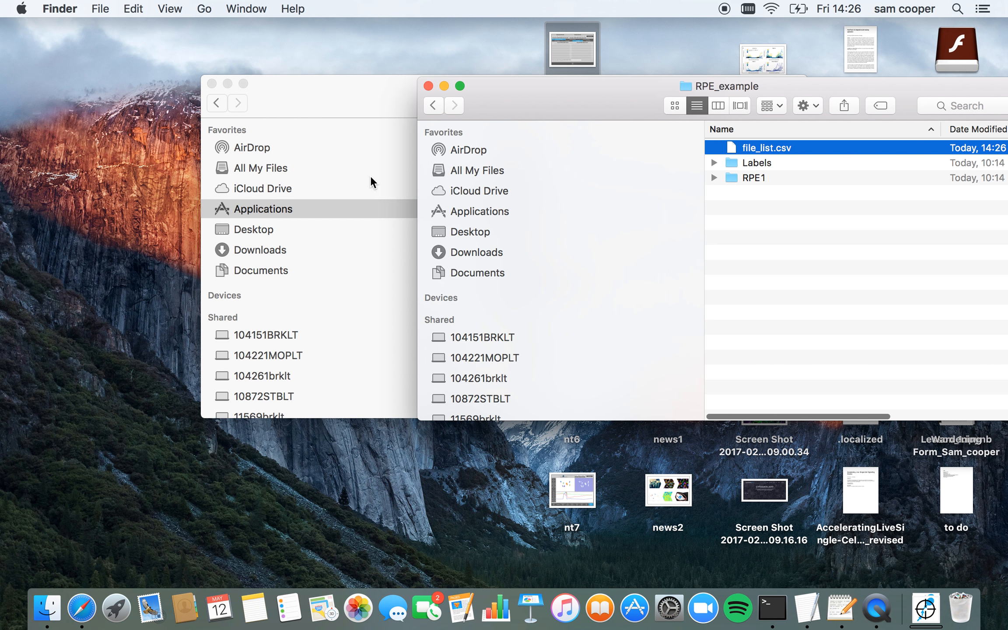
left_click(362, 78)
scroll(527, 229, "up", 6)
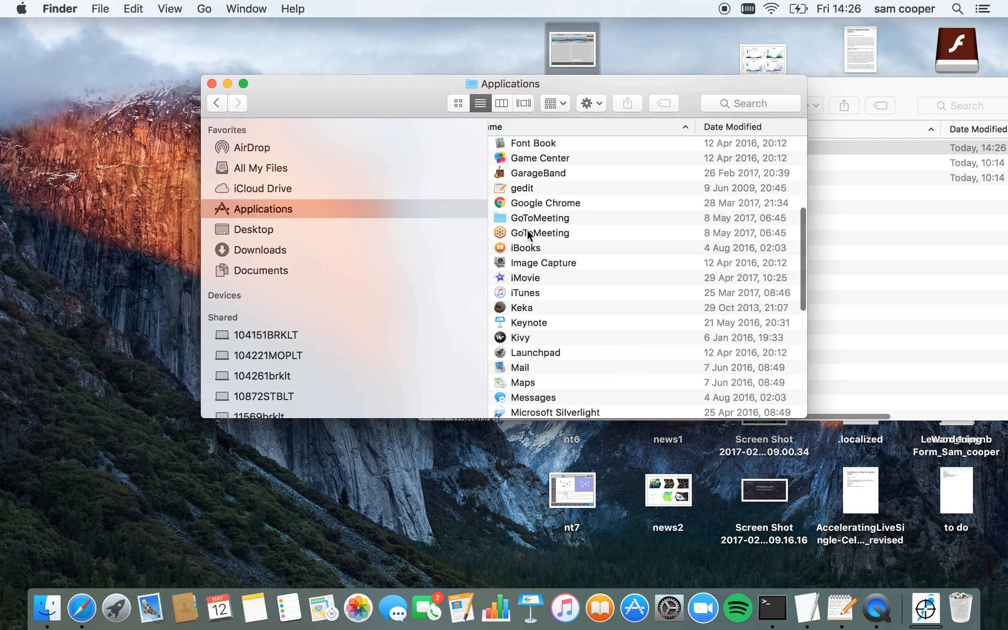
scroll(526, 229, "down", 8)
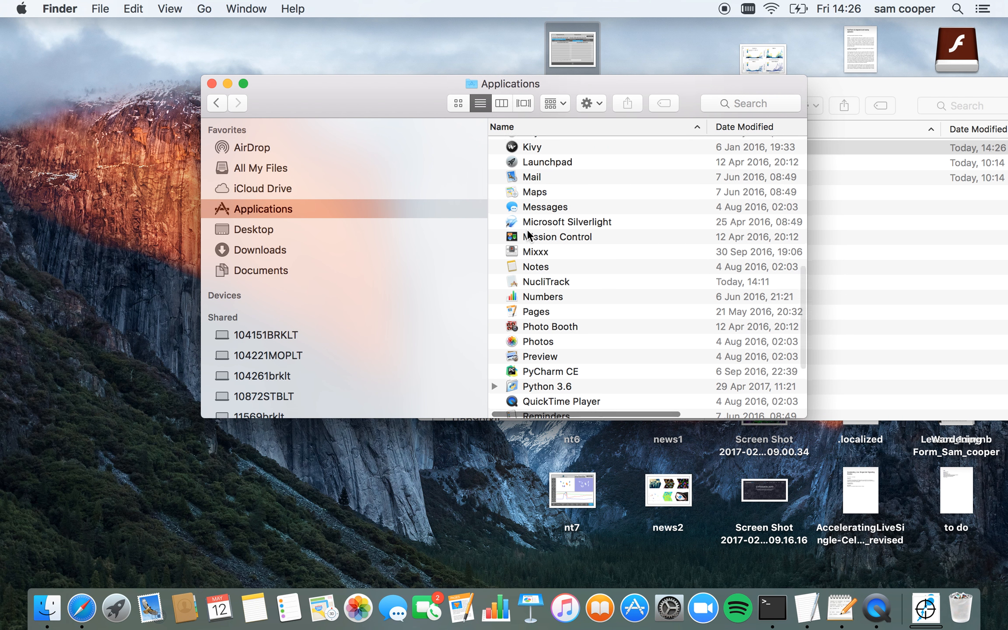
left_click(543, 284)
double_click(542, 284)
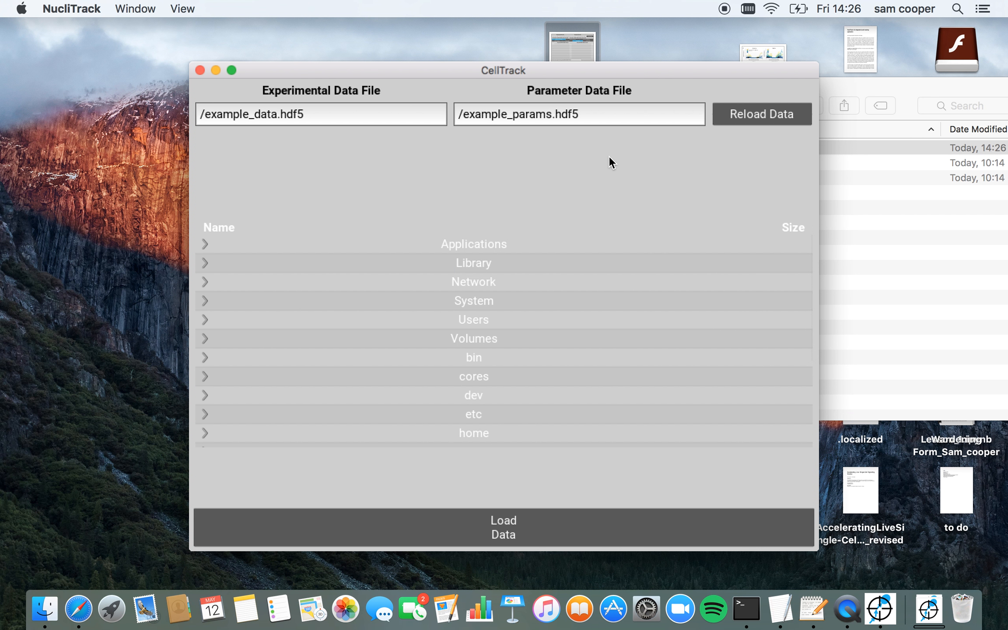
Browse to the RPE_example folder inside the Documents folder of the user's home directory
double_click(423, 322)
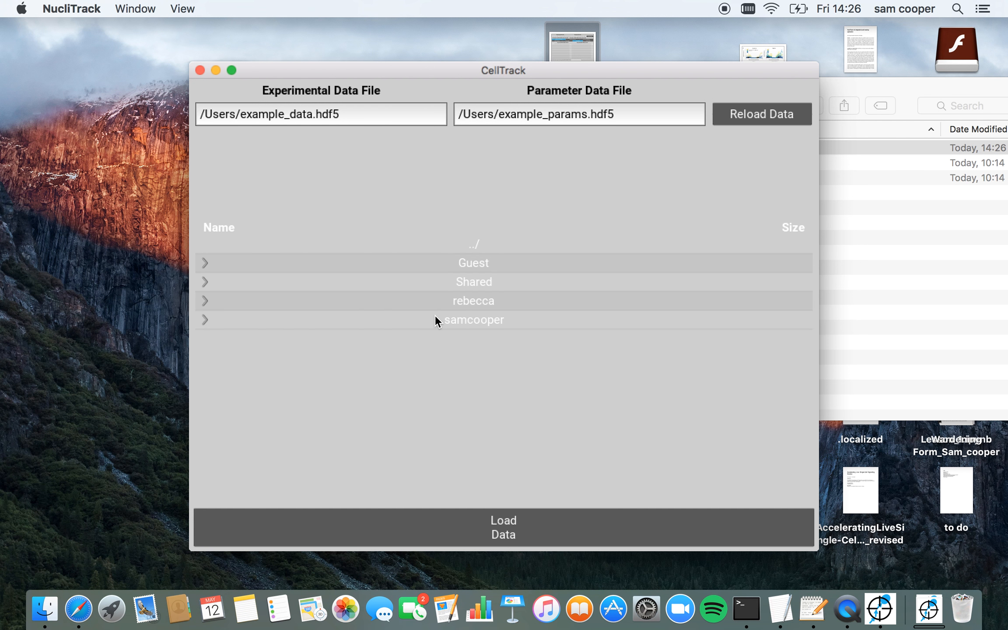
double_click(435, 315)
double_click(431, 301)
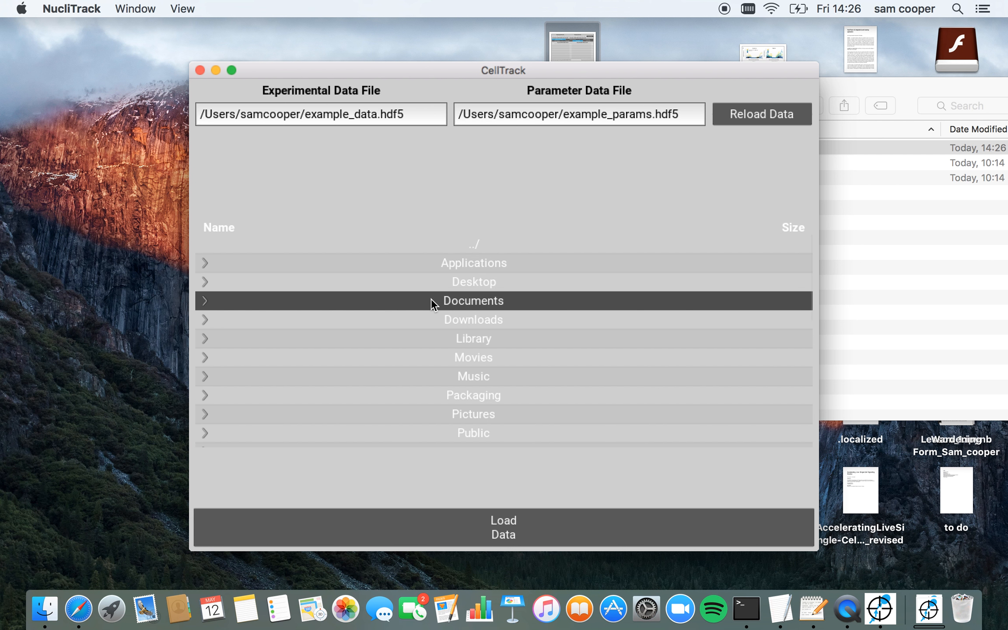
scroll(431, 302, "down", 5)
scroll(431, 301, "down", 2)
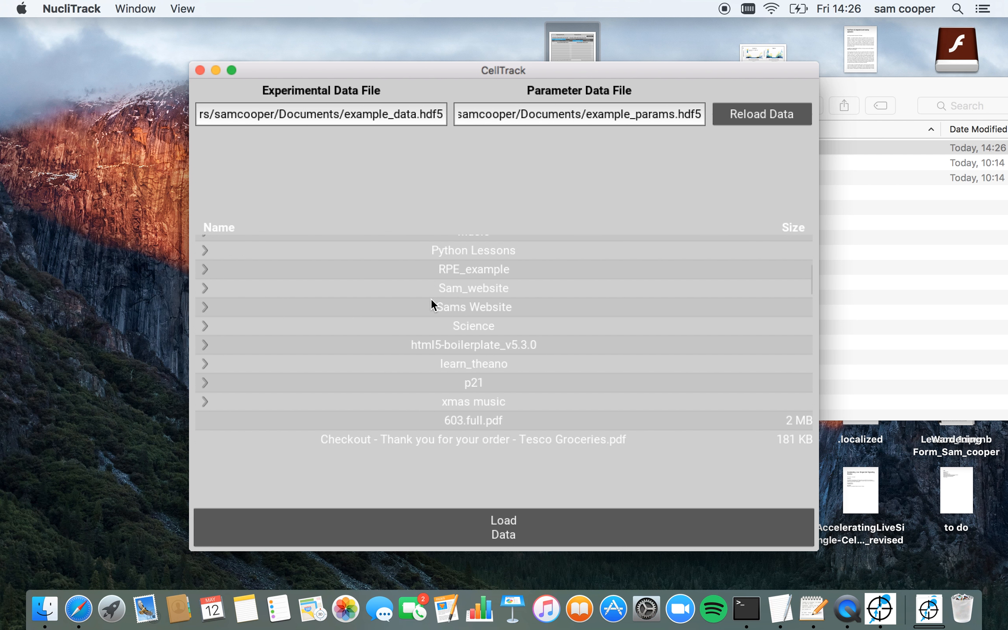
double_click(441, 273)
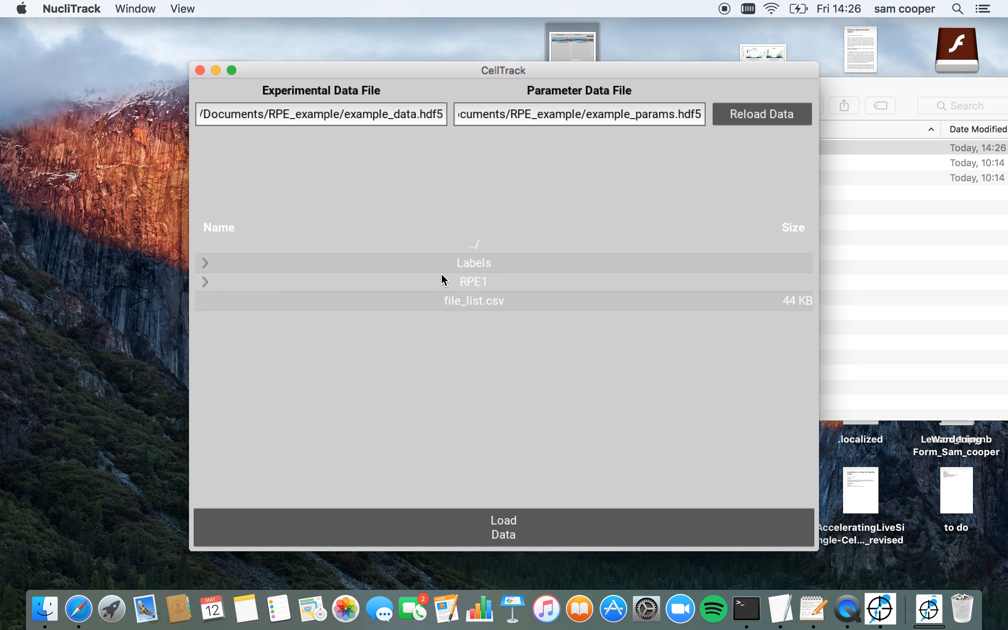
Load example_data.hdf5 and example_params.hdf5 as the experiment and parameter files, and load the images from the text file file_list.csv
left_click(385, 116)
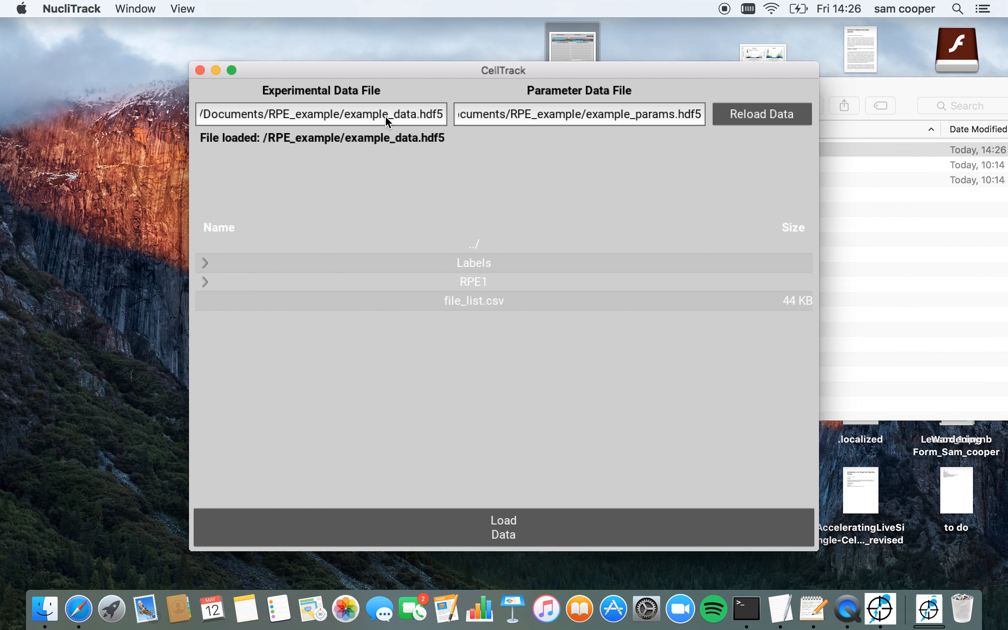
left_click(577, 118)
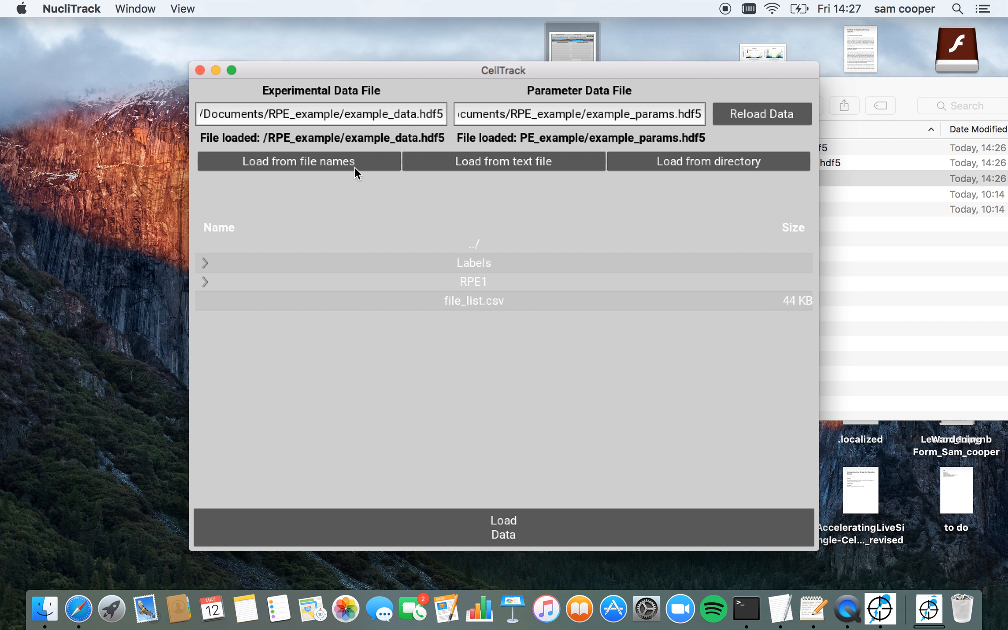
left_click(459, 168)
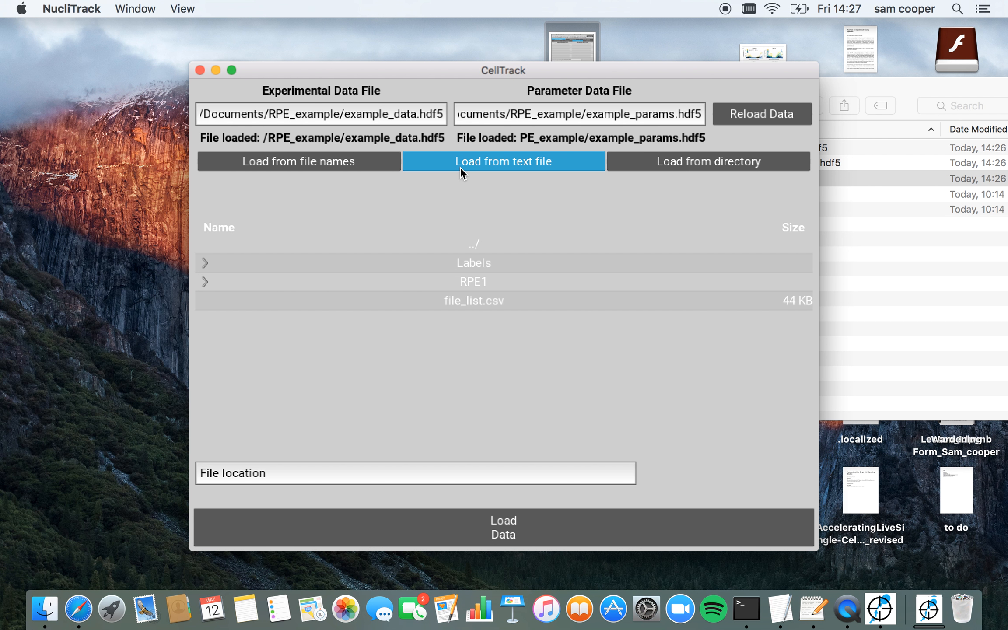
left_click(460, 301)
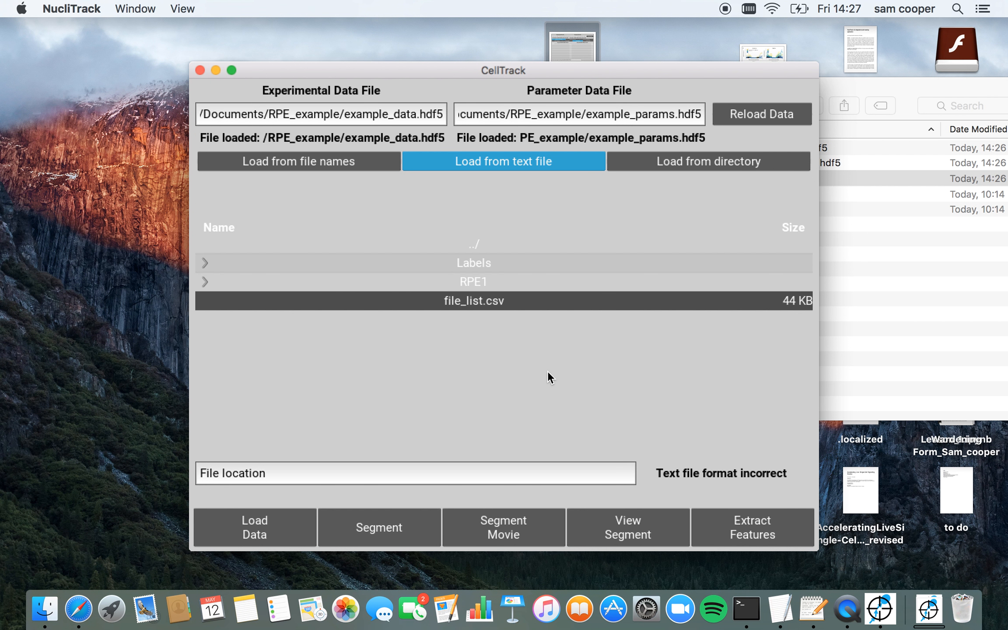
View the segmentation labels, moving through the frames to frame 101 and back to the first frame
left_click(623, 527)
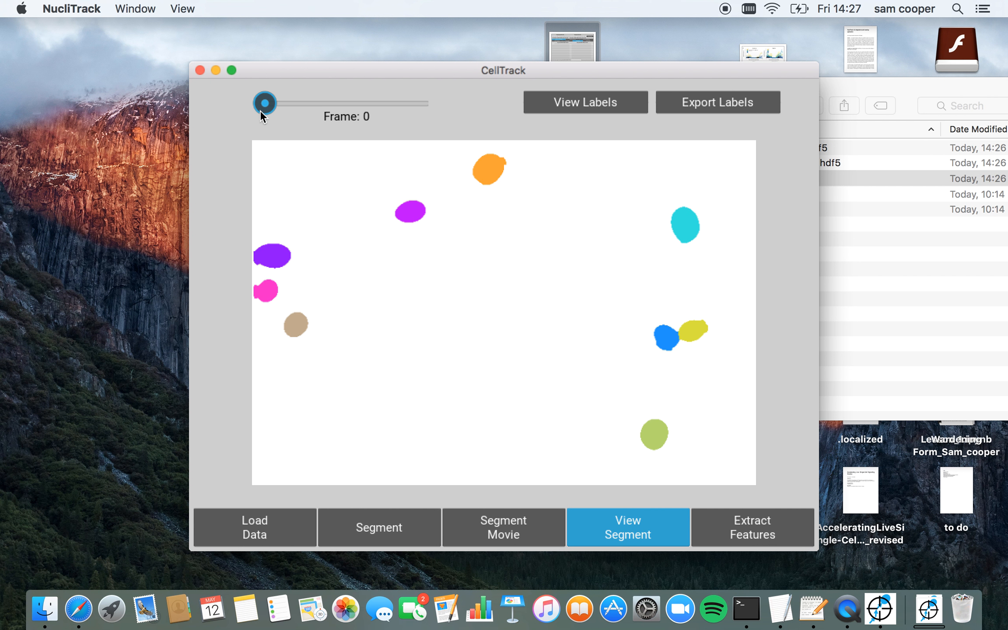
left_click_drag(264, 105, 307, 104)
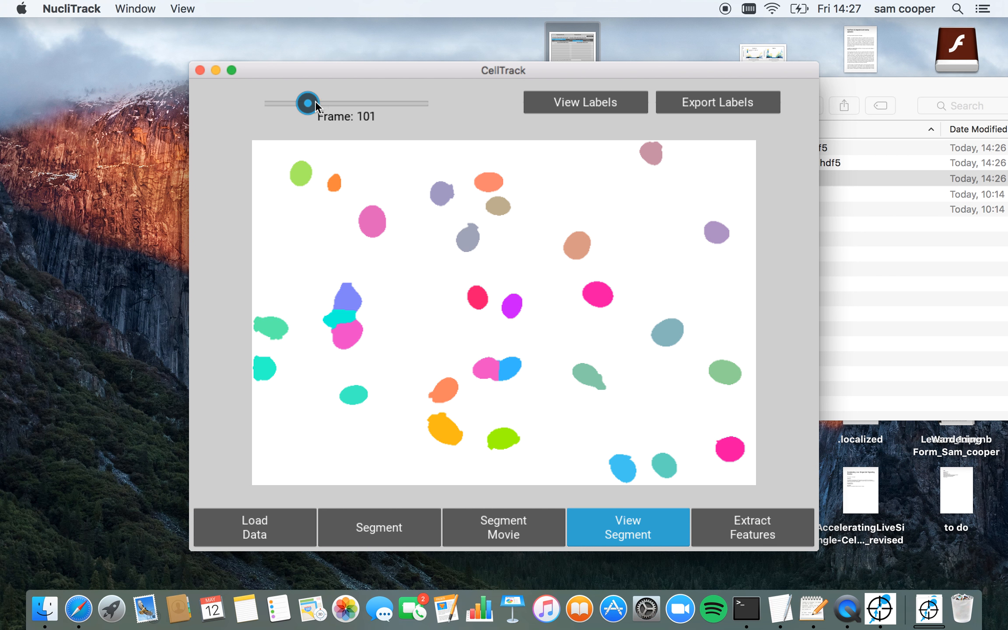
left_click_drag(315, 101, 228, 109)
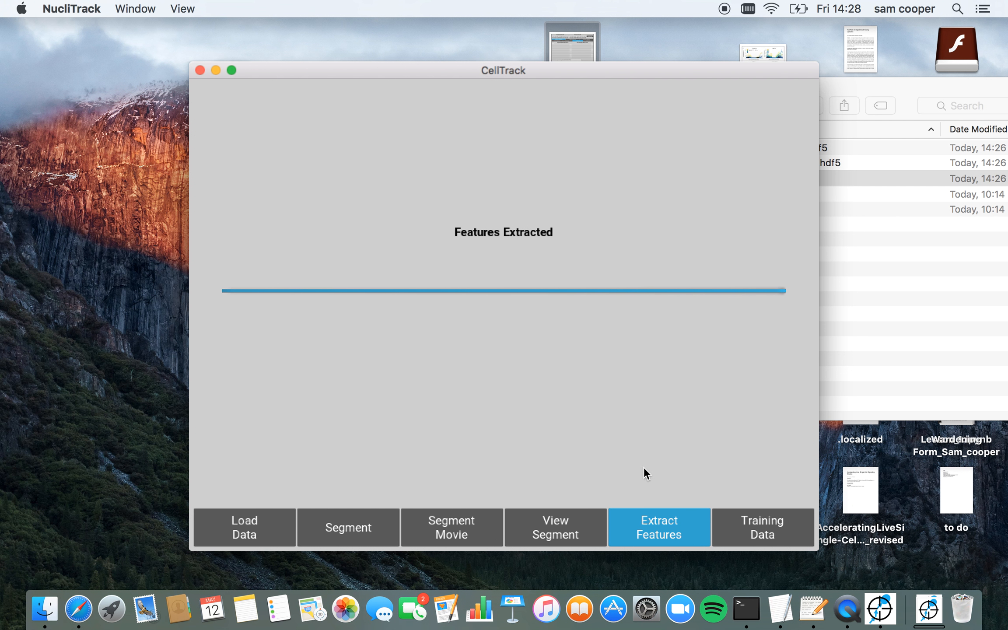
Open the training data view, choose the 1 Cell training class, and label the single nuclei in frame 0
left_click(775, 527)
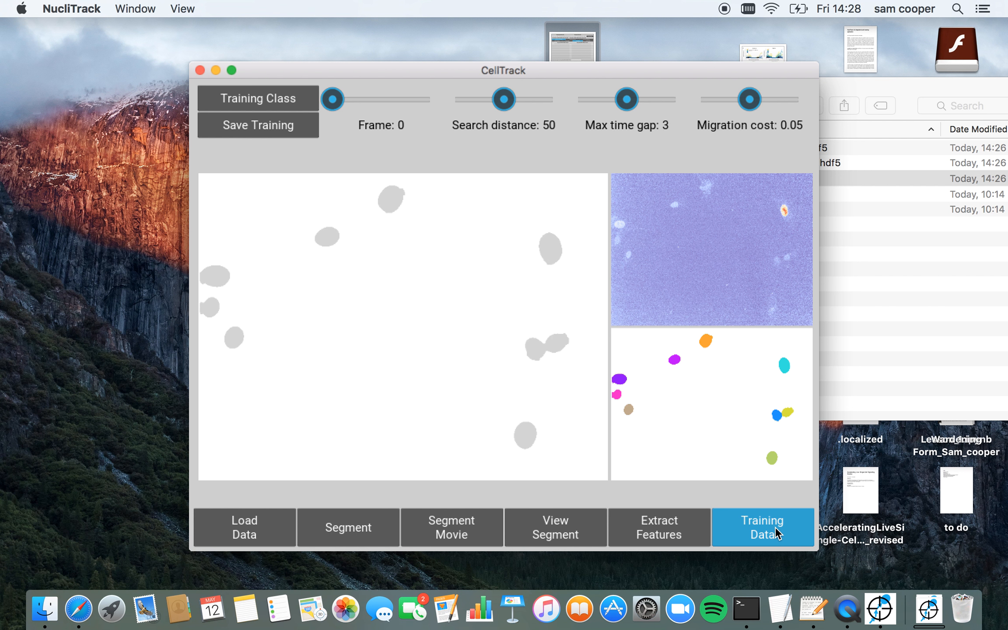
left_click(234, 101)
left_click(272, 228)
left_click(389, 196)
left_click(314, 242)
left_click(545, 246)
left_click(553, 345)
left_click(534, 350)
left_click(522, 433)
Label the well-separated single nuclei across frame 229 as 1 Cell
left_click_drag(333, 99, 390, 100)
left_click(407, 273)
left_click(455, 261)
left_click(403, 303)
left_click(465, 304)
left_click(476, 360)
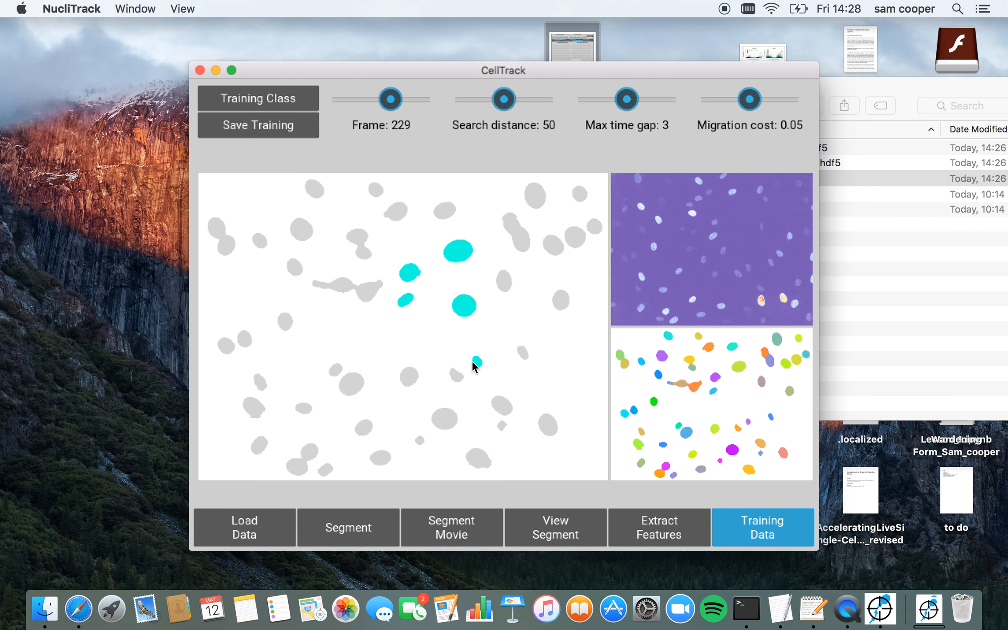
left_click(428, 368)
left_click(457, 375)
left_click(303, 408)
left_click(254, 407)
left_click(260, 381)
left_click(226, 346)
left_click(245, 339)
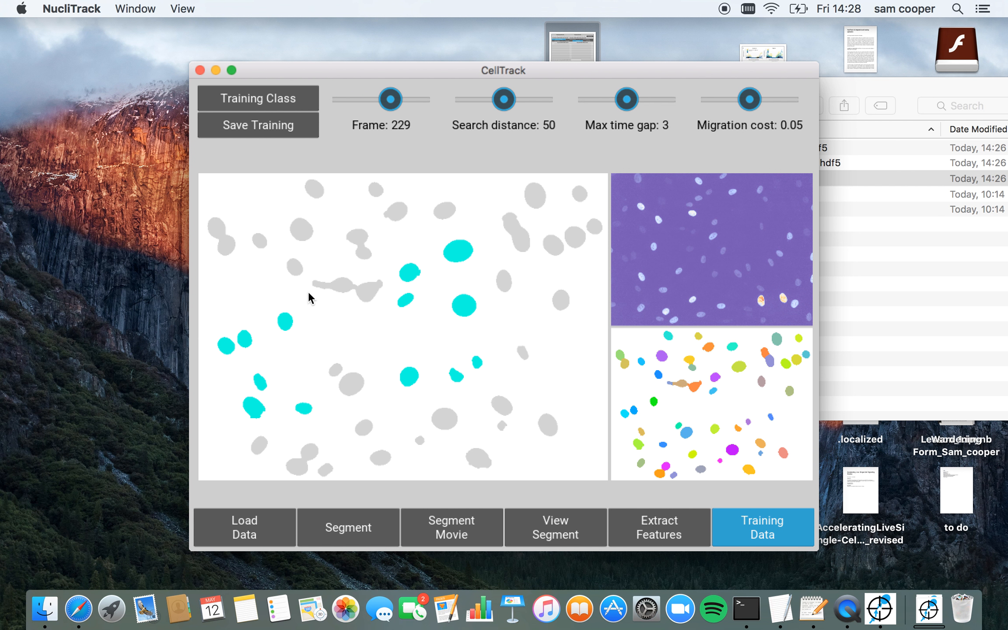
left_click(260, 240)
left_click(305, 225)
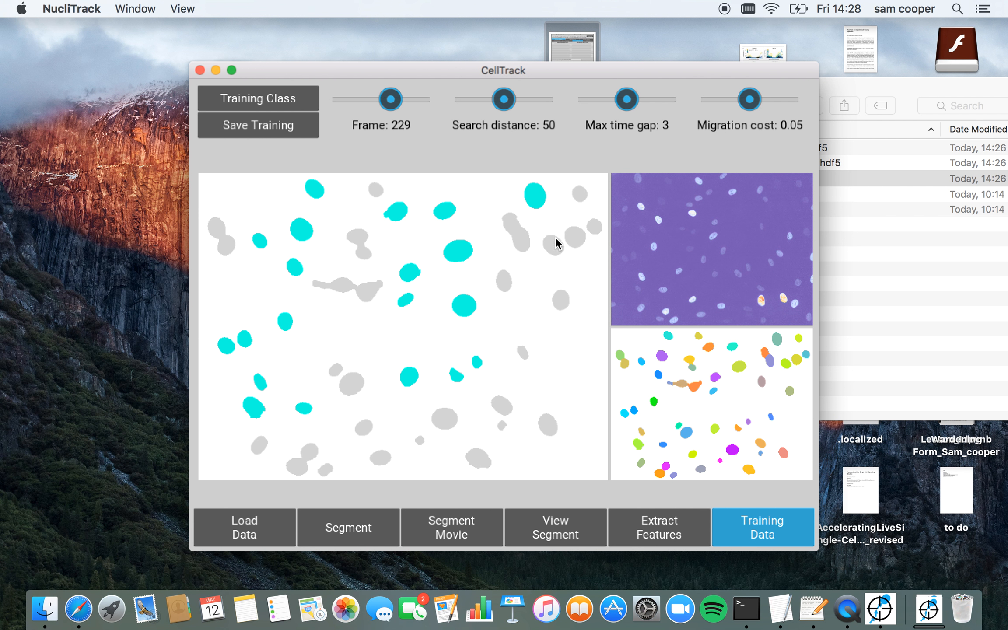
Label the two connected daughter nuclei near the centre of frame 229 as Mitex Cell
left_click(253, 102)
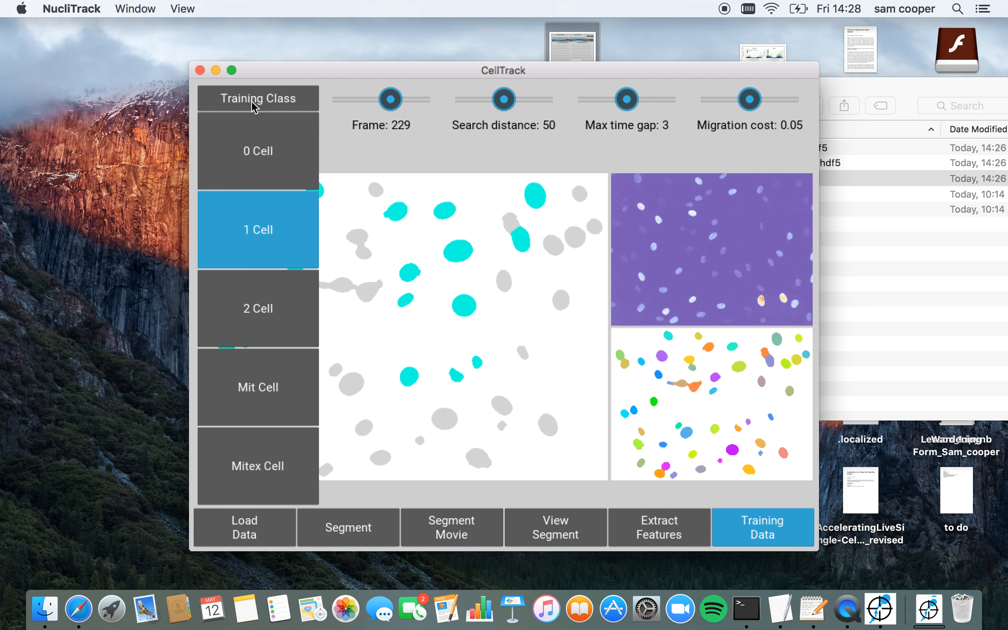
left_click(288, 466)
left_click(368, 298)
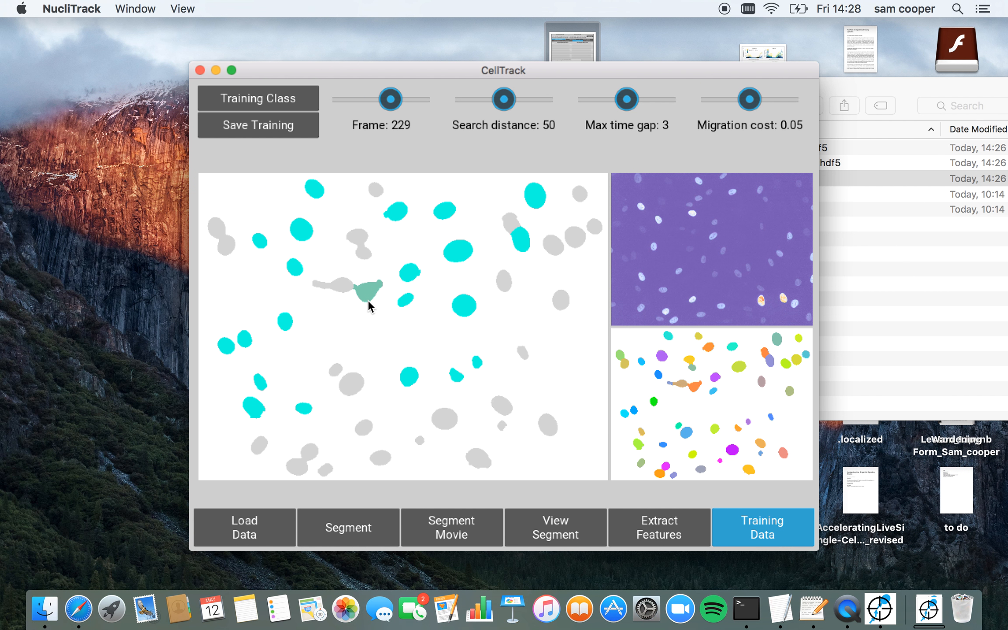
left_click(342, 287)
Label the round mitotic nucleus in frame 222 and the large wedge-shaped one in frame 213 as Mit Cell
left_click_drag(390, 102, 389, 104)
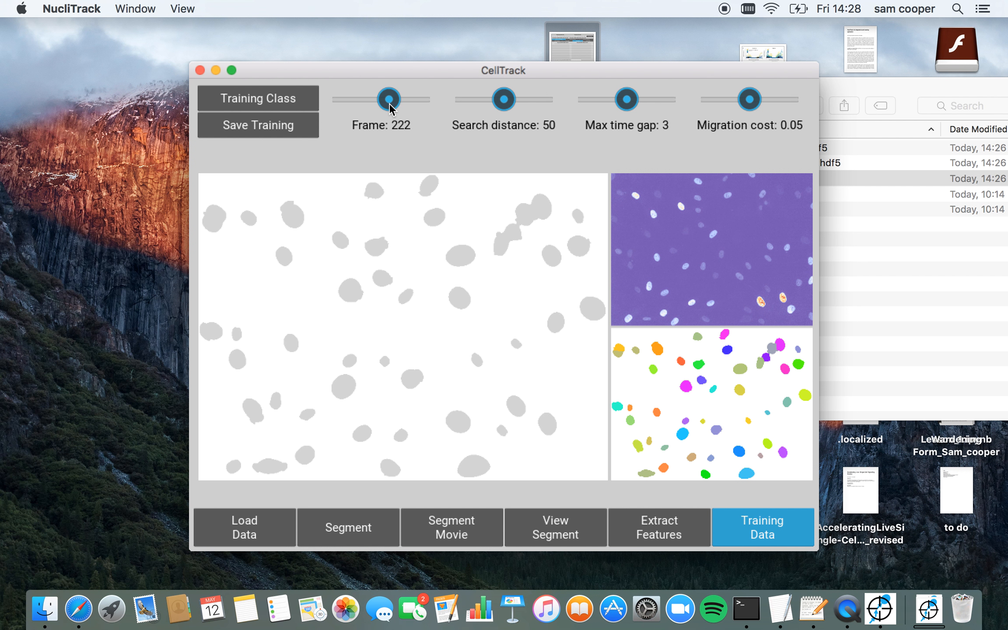
left_click(234, 101)
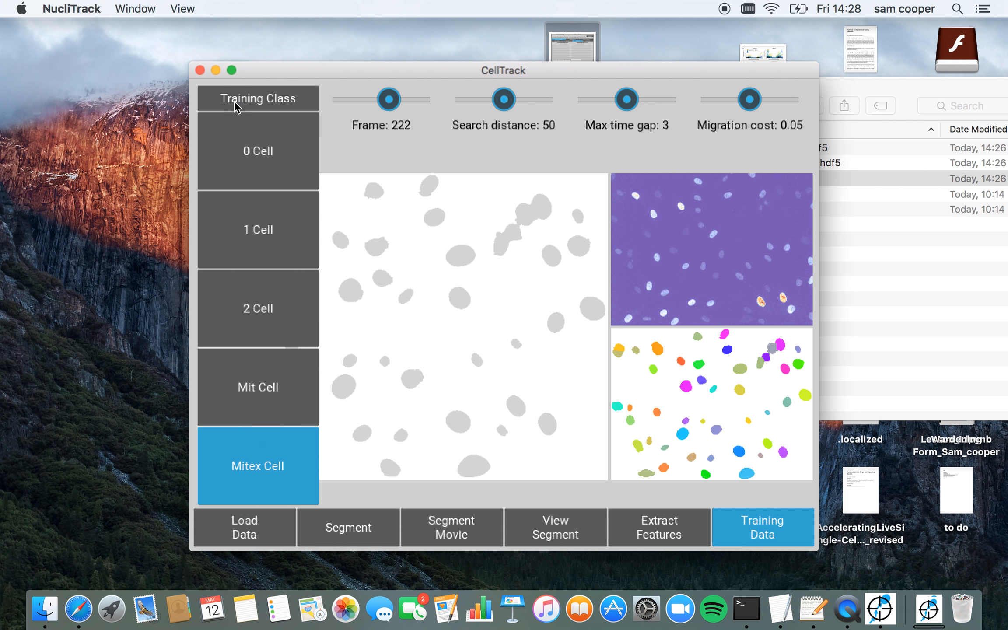
left_click(258, 413)
left_click(356, 301)
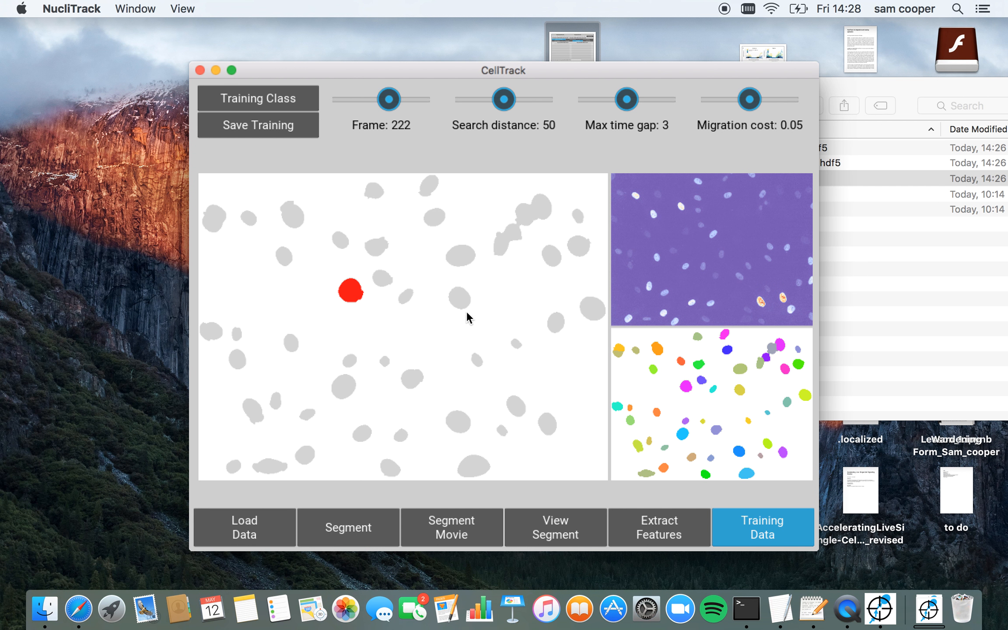
left_click_drag(388, 100, 388, 100)
left_click(372, 259)
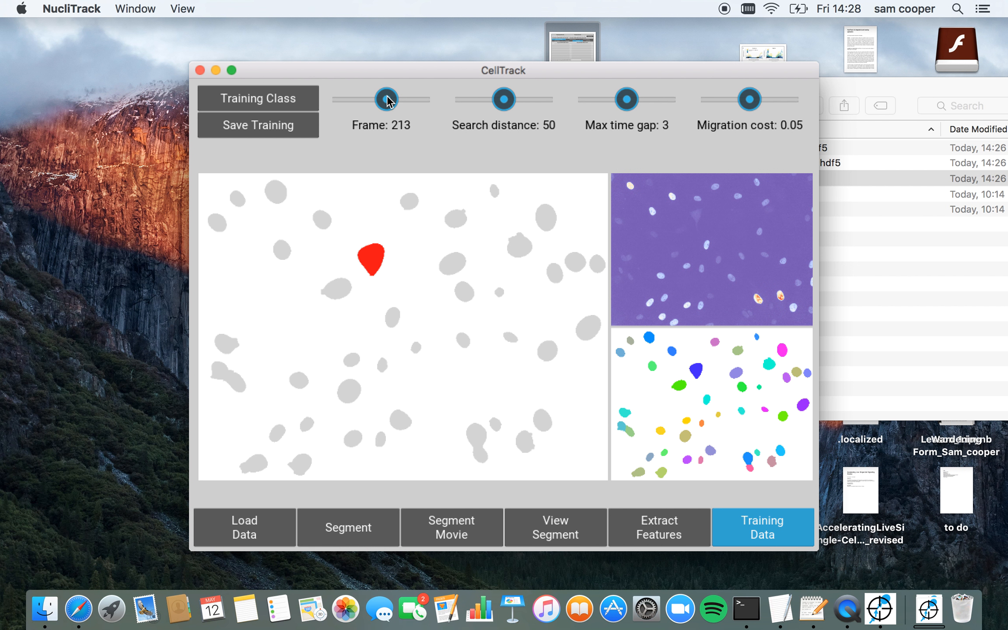
Label the two touching daughter nuclei in the upper middle of frame 219 as Mitex Cell
left_click_drag(387, 101, 389, 100)
left_click(303, 99)
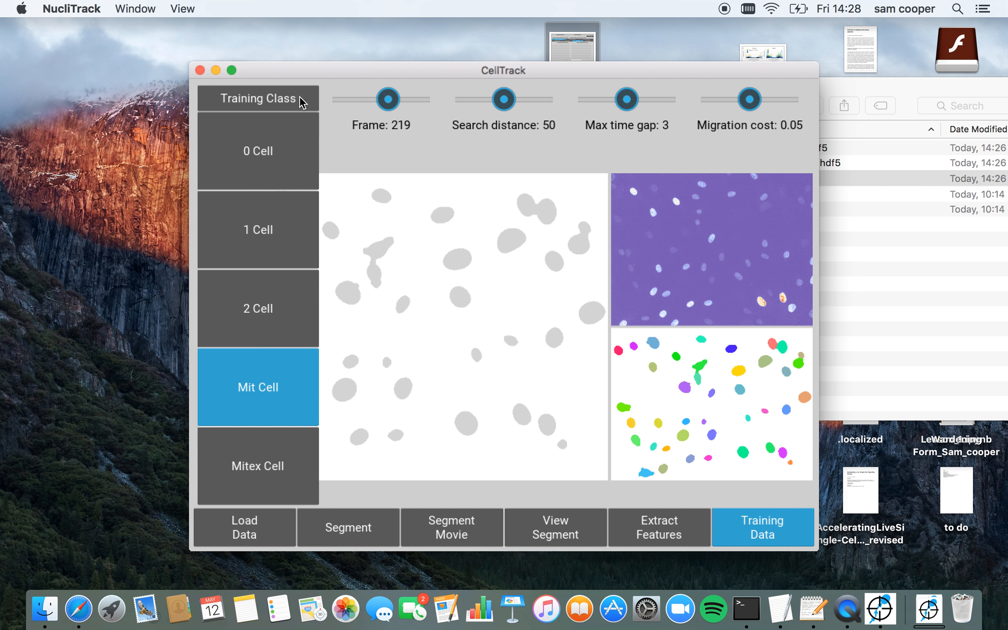
left_click(296, 446)
left_click(377, 247)
left_click(380, 275)
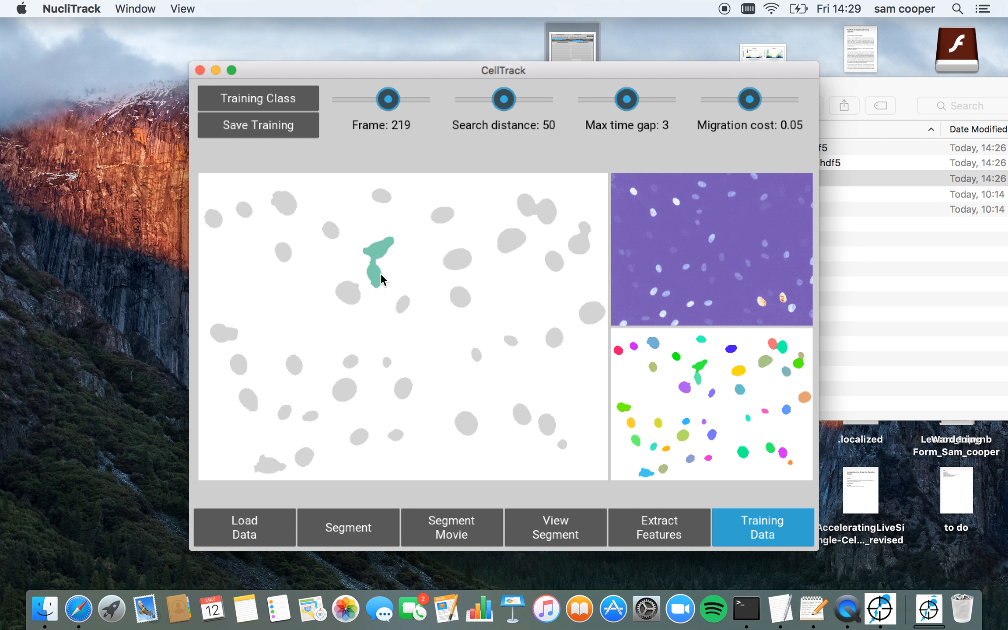
Label single nuclei in the upper middle and right half of frame 219 as 1 Cell
left_click(256, 94)
left_click(259, 221)
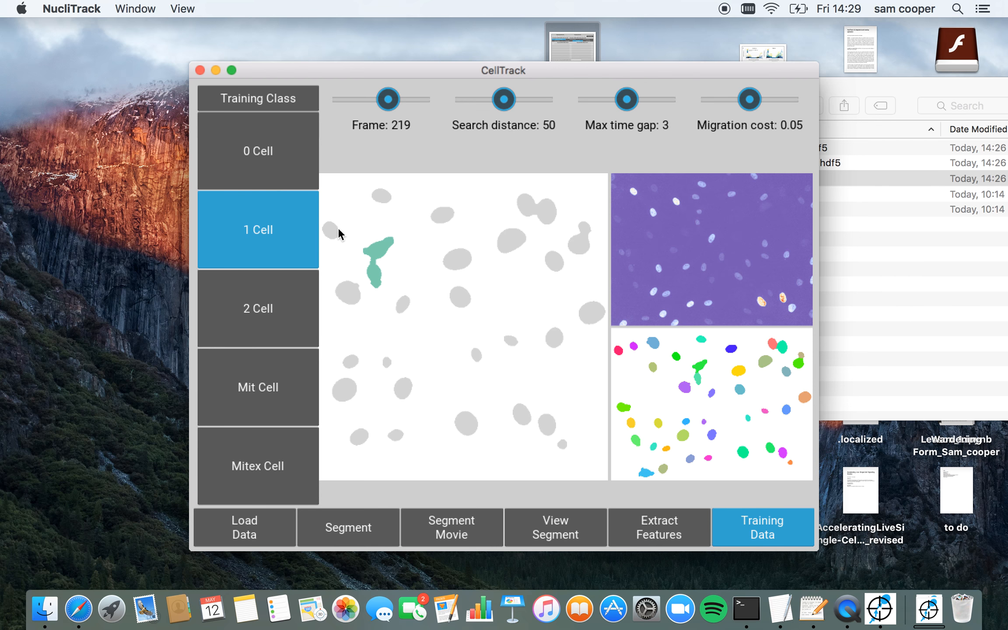
left_click(334, 231)
left_click(381, 197)
left_click(441, 215)
left_click(511, 240)
left_click(457, 259)
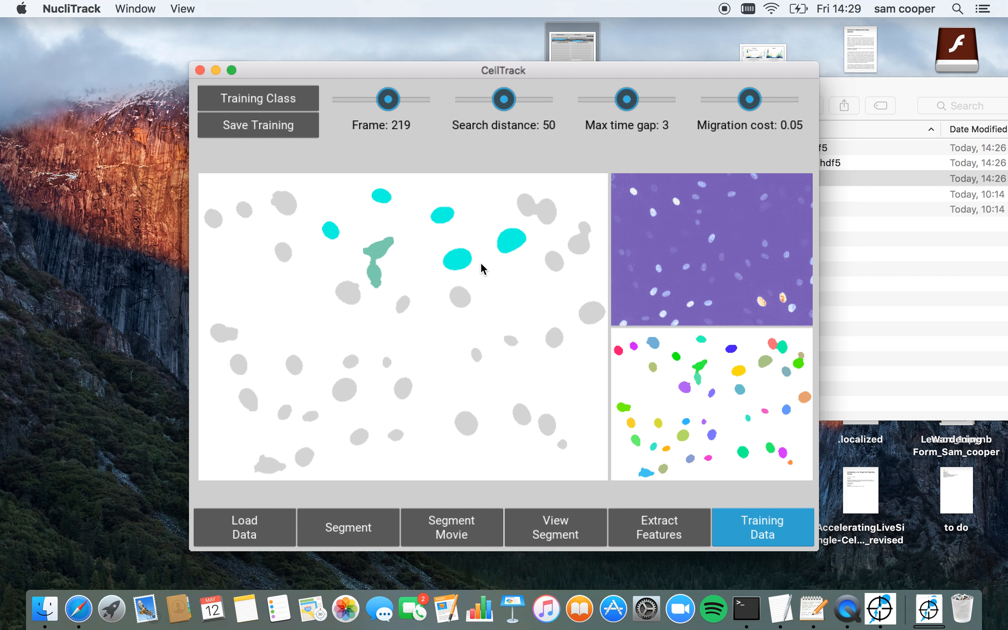
left_click(461, 296)
left_click(477, 355)
left_click(511, 341)
left_click(546, 431)
left_click(561, 444)
left_click(522, 416)
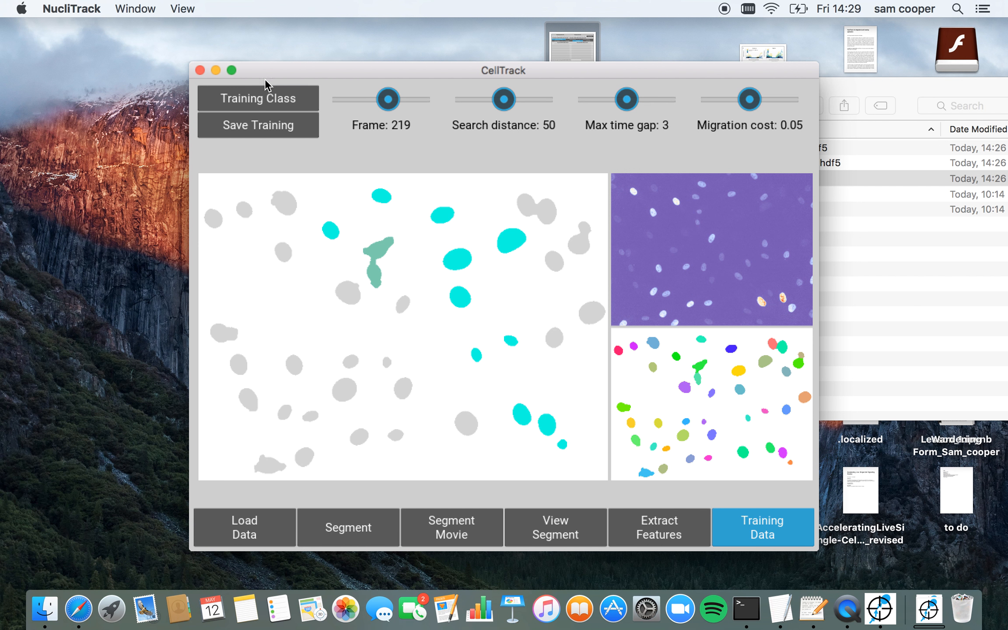
Relabel the large nucleus in the upper right of frame 219 as Mit Cell
left_click(265, 94)
left_click(283, 413)
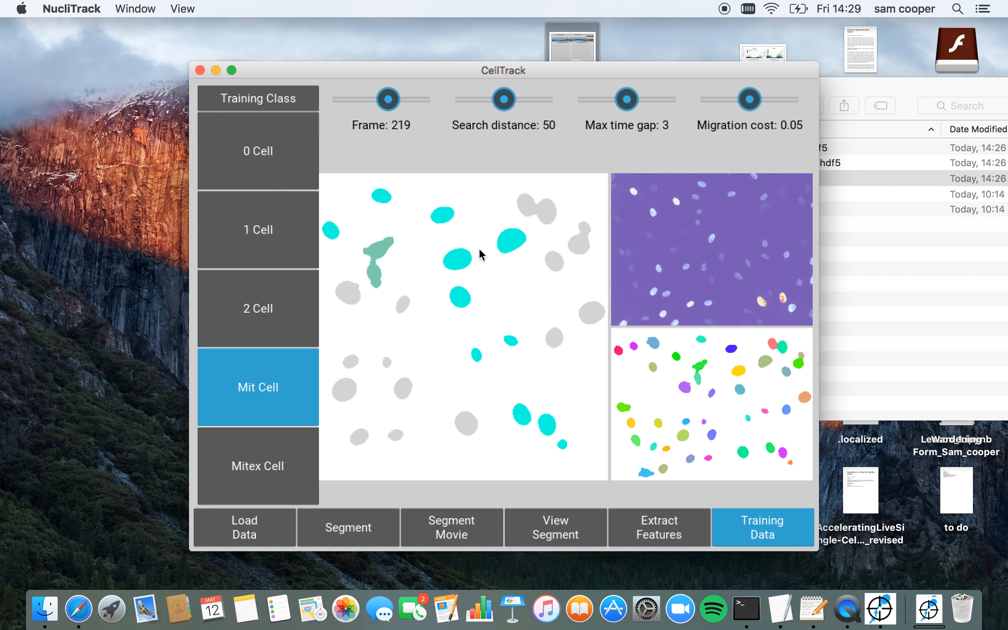
left_click(507, 241)
left_click(510, 241)
Switch back to the 1 Cell class and label single nuclei in the left half of frame 219
left_click(236, 110)
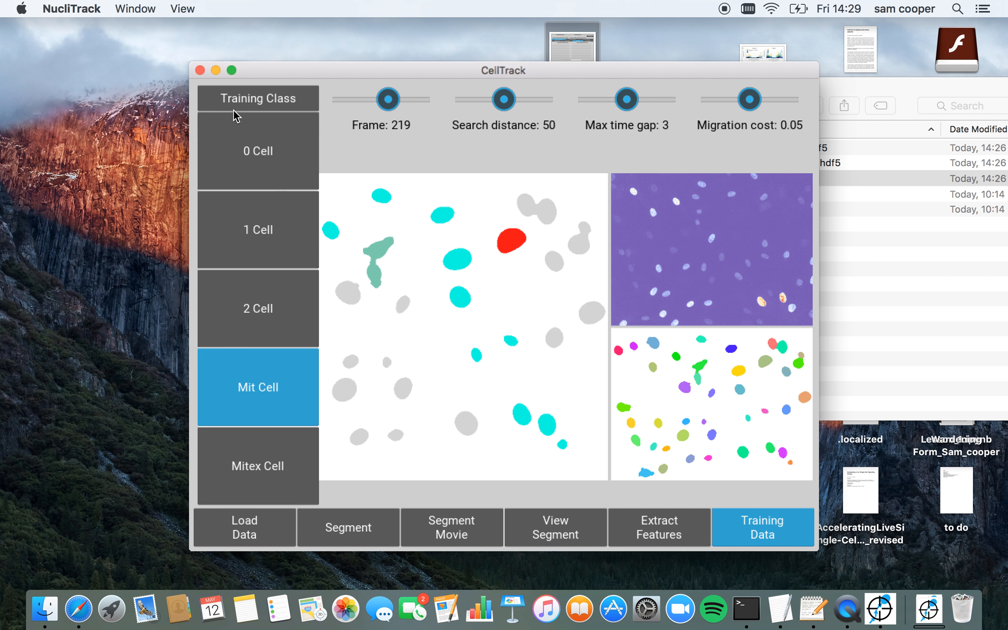
left_click(261, 228)
left_click(340, 302)
left_click(352, 364)
left_click(350, 391)
left_click(287, 371)
left_click(238, 364)
left_click(248, 398)
left_click(294, 365)
left_click(310, 414)
left_click(227, 335)
left_click(283, 203)
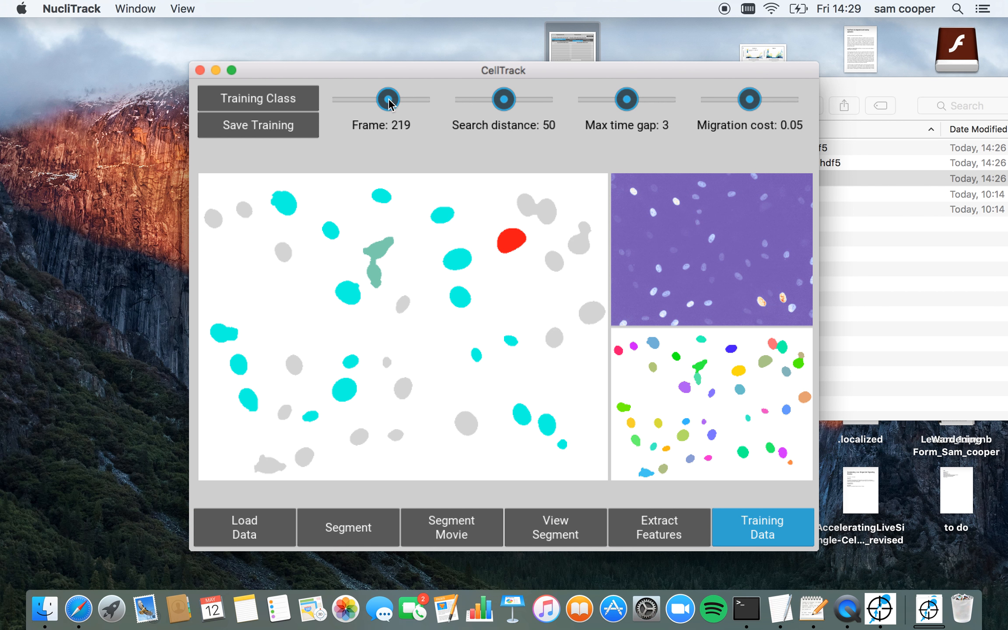
Label one nucleus in the upper middle of frame 235 as 1 Cell and save the training data
left_click_drag(388, 101, 392, 100)
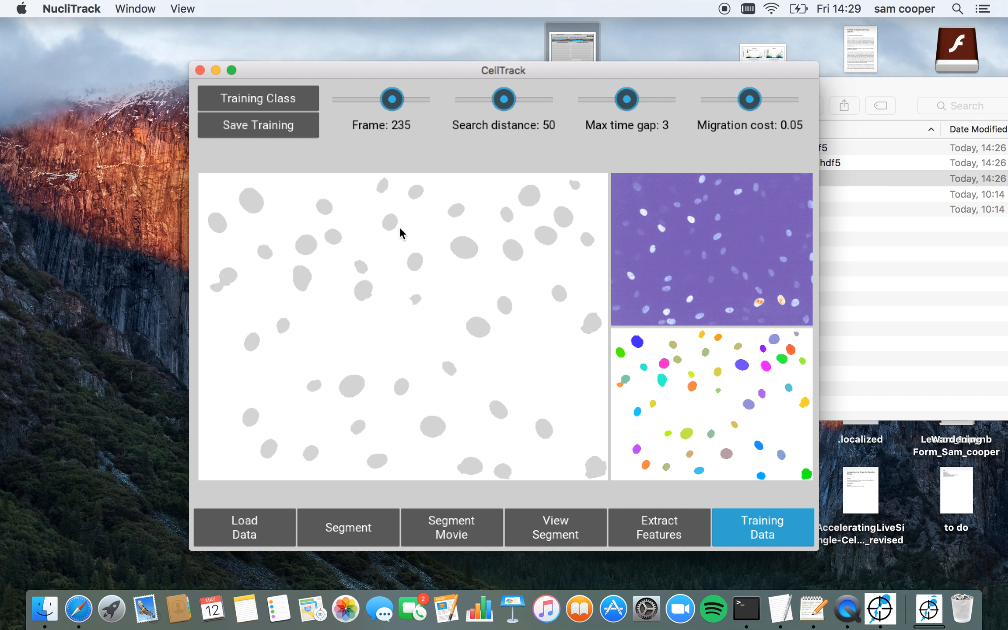
left_click(265, 128)
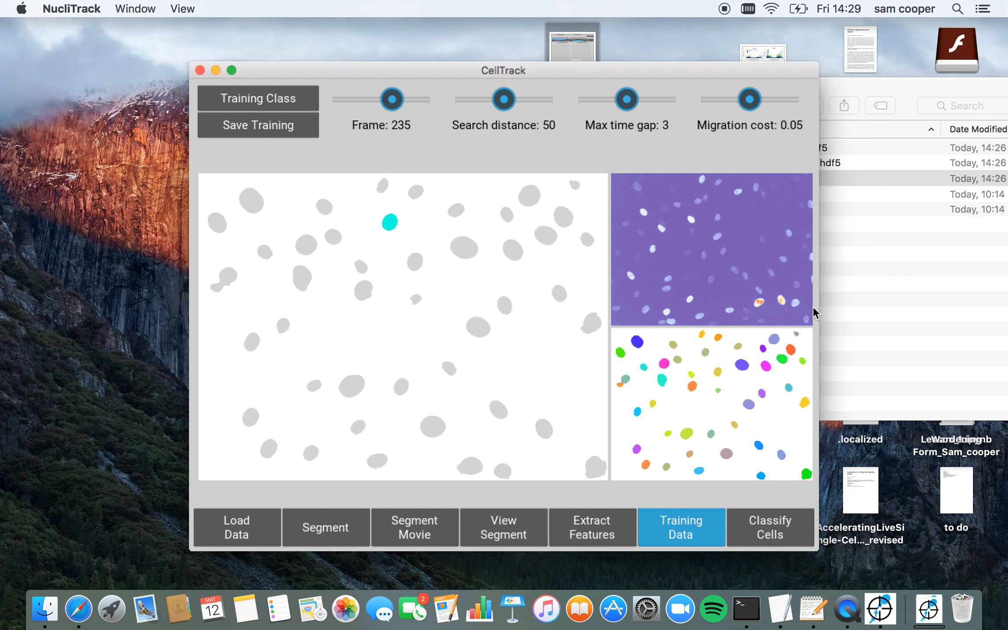
Set the search distance to about 30 and the max time gap to 2, and classify and track the cells
left_click_drag(504, 103, 484, 101)
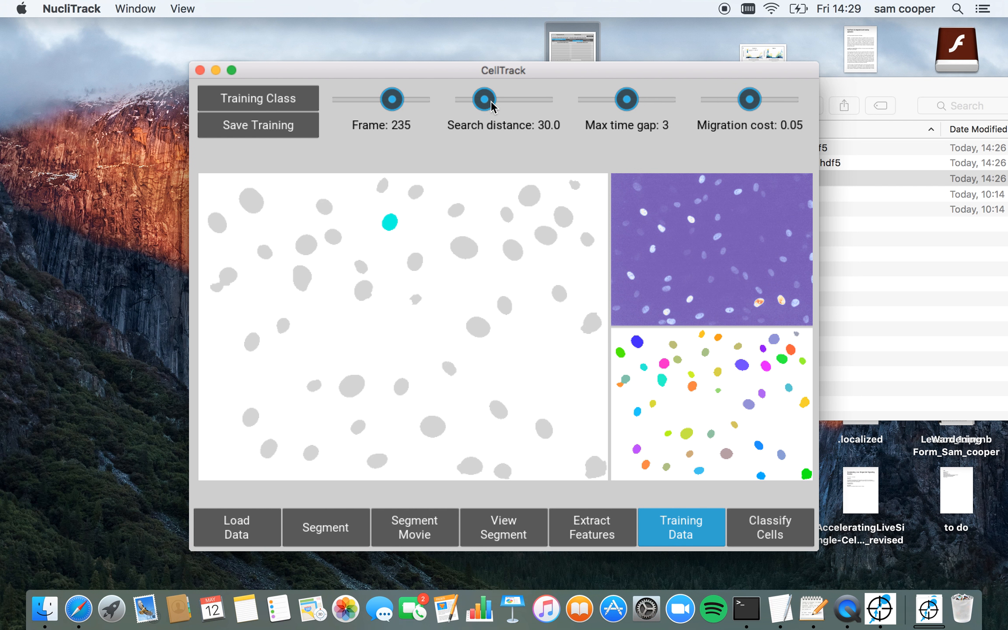
left_click_drag(624, 107, 619, 105)
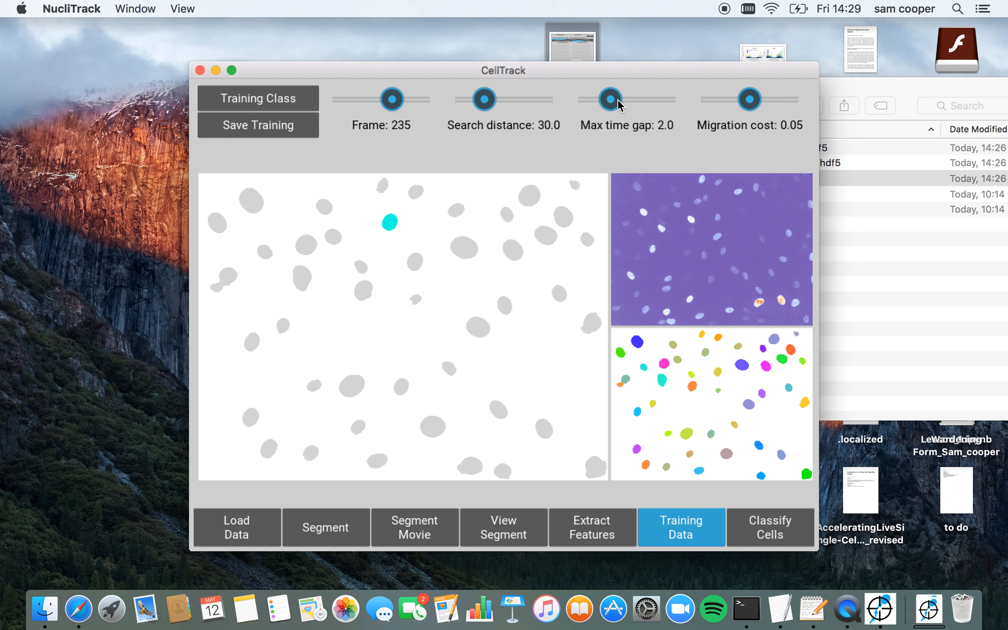
left_click_drag(484, 102, 482, 102)
left_click(765, 531)
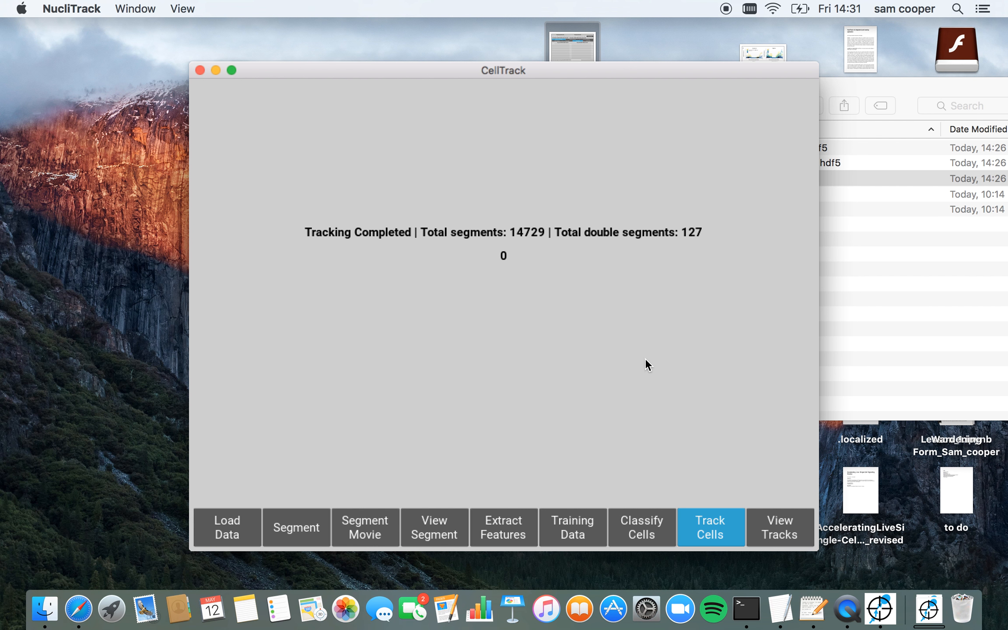
View the completed tracks and examine how the cells are followed through frames 57, 121, 172 and 164
left_click(769, 522)
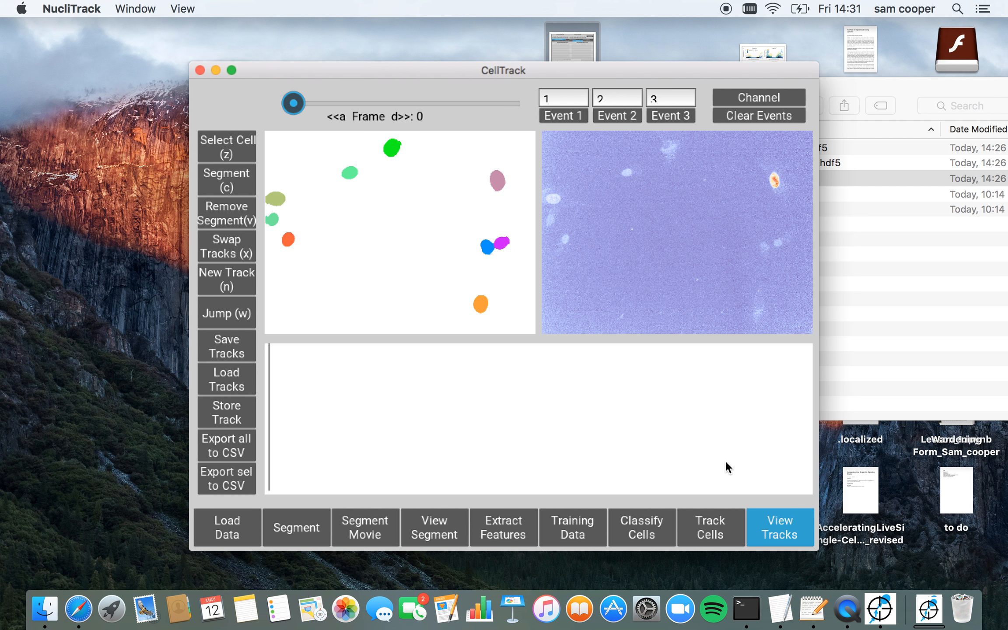
mouse_move(298, 108)
left_mouse_down()
mouse_move(479, 104)
mouse_move(326, 104)
left_mouse_up()
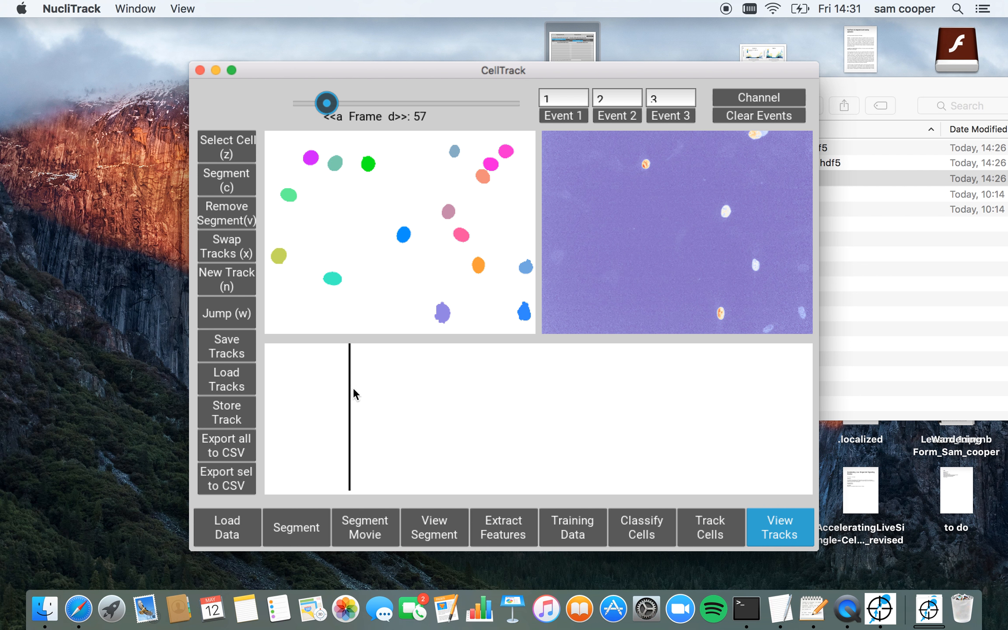
left_click_drag(329, 105, 364, 104)
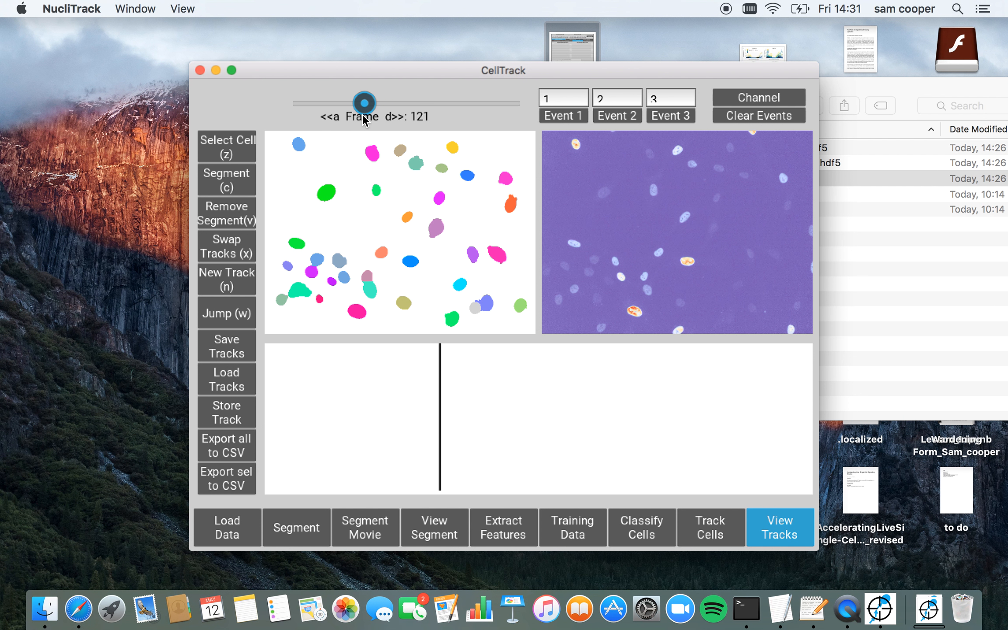
left_click_drag(360, 108, 395, 99)
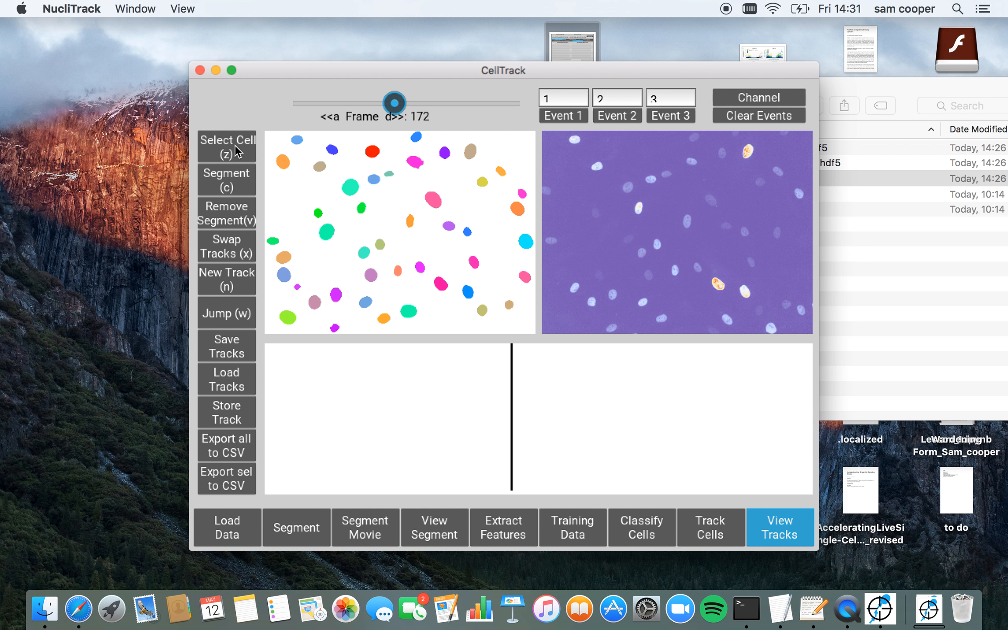
mouse_move(394, 99)
left_mouse_down()
mouse_move(447, 101)
mouse_move(329, 104)
mouse_move(511, 105)
mouse_move(392, 107)
left_mouse_up()
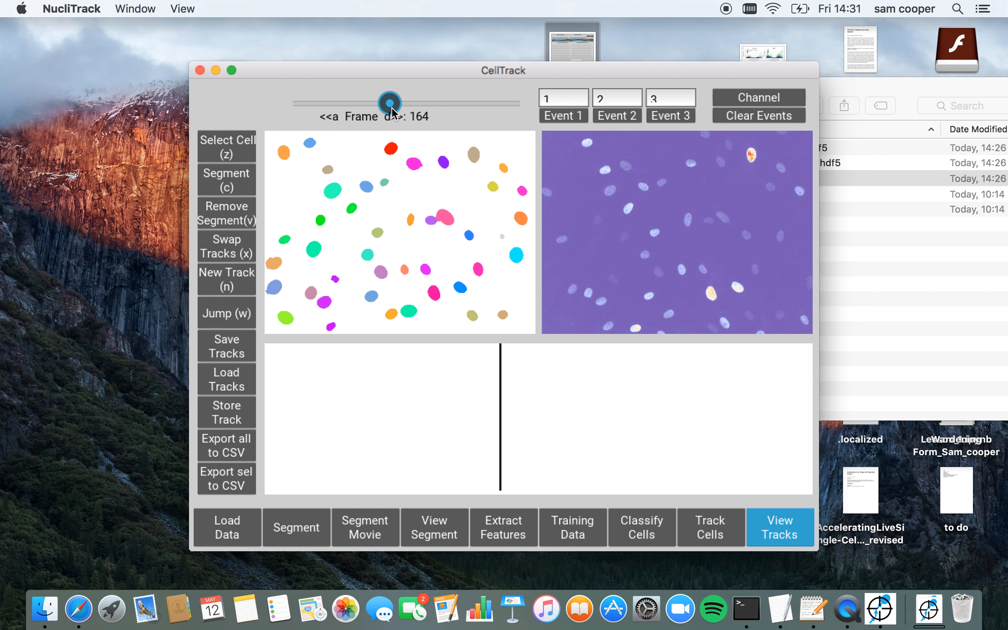
Switch the displayed microscopy image to Channel 3
left_click(735, 97)
left_click(751, 318)
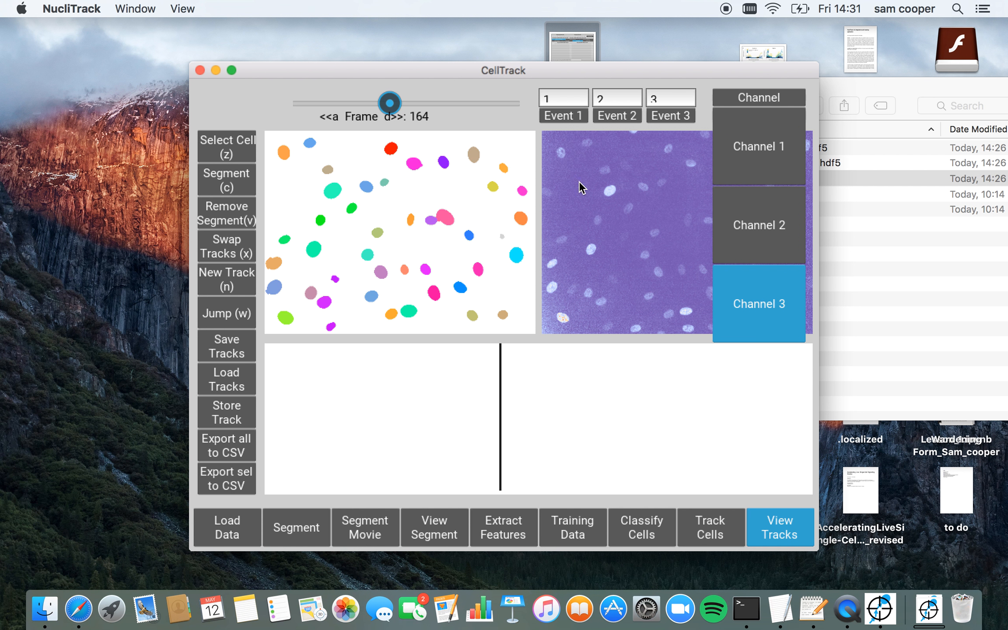
left_click(720, 104)
Go to frame 89 and select the bright green nucleus in the upper left area to plot its track
mouse_move(381, 110)
left_mouse_down()
mouse_move(465, 98)
mouse_move(347, 105)
left_mouse_up()
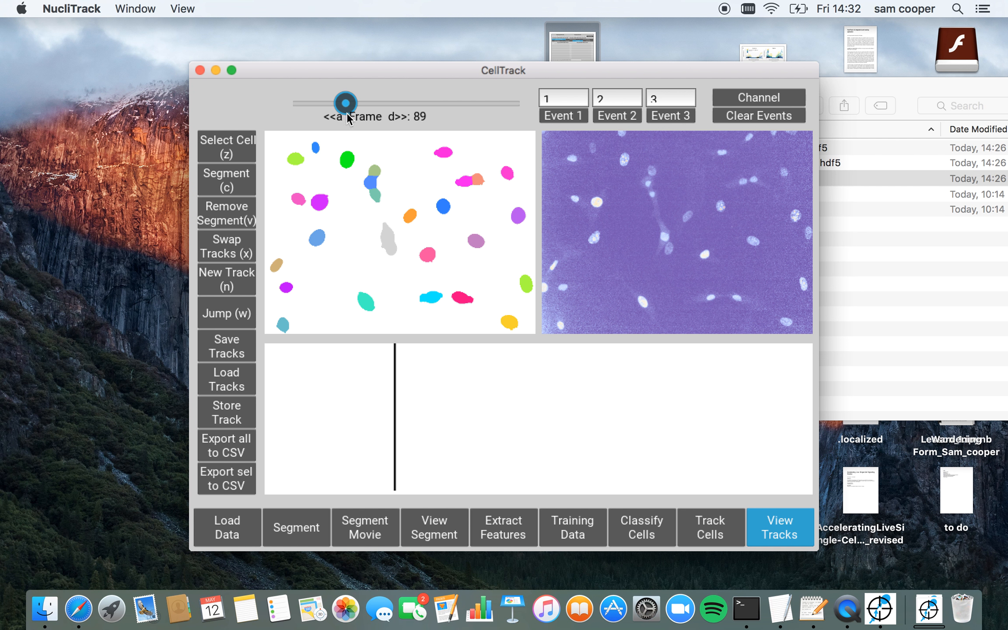
key("z")
left_click(347, 160)
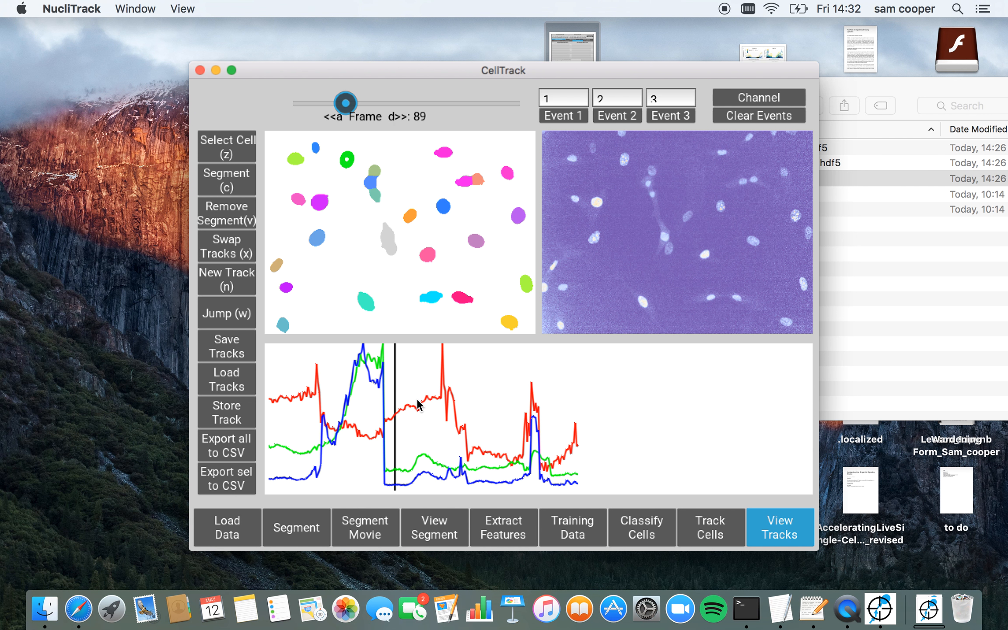
Set the three features plotted for the selected track to 5, 11 and 13
left_click(575, 101)
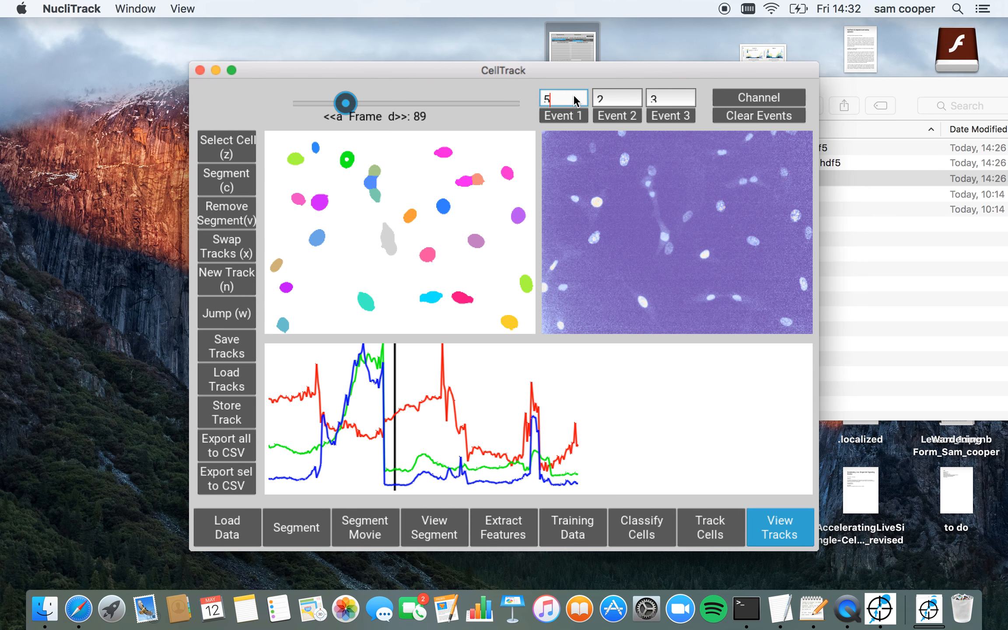
type("5")
key("Return")
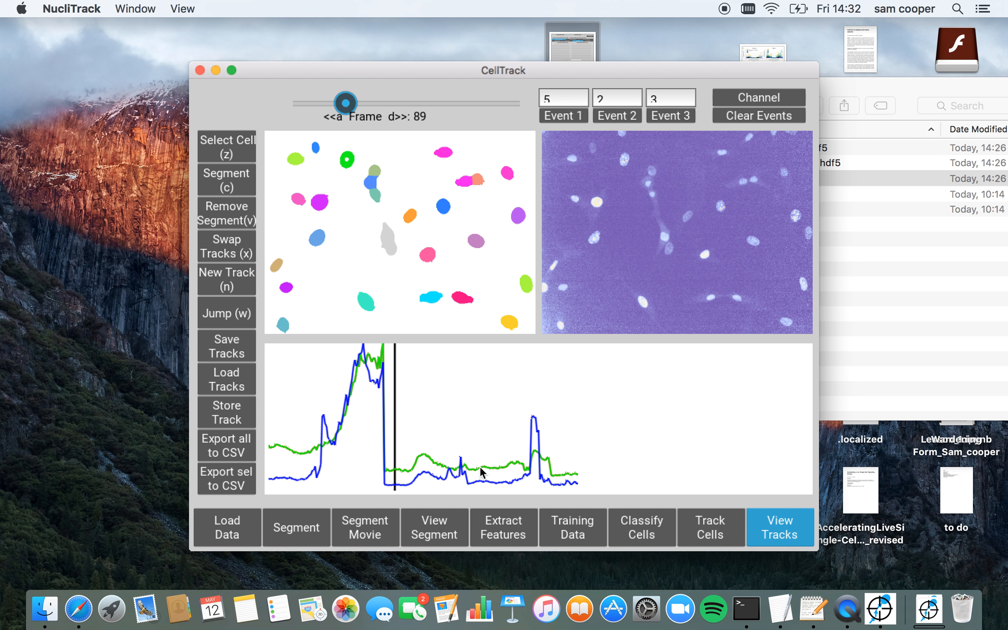
left_click(610, 95)
type("11")
key("Return")
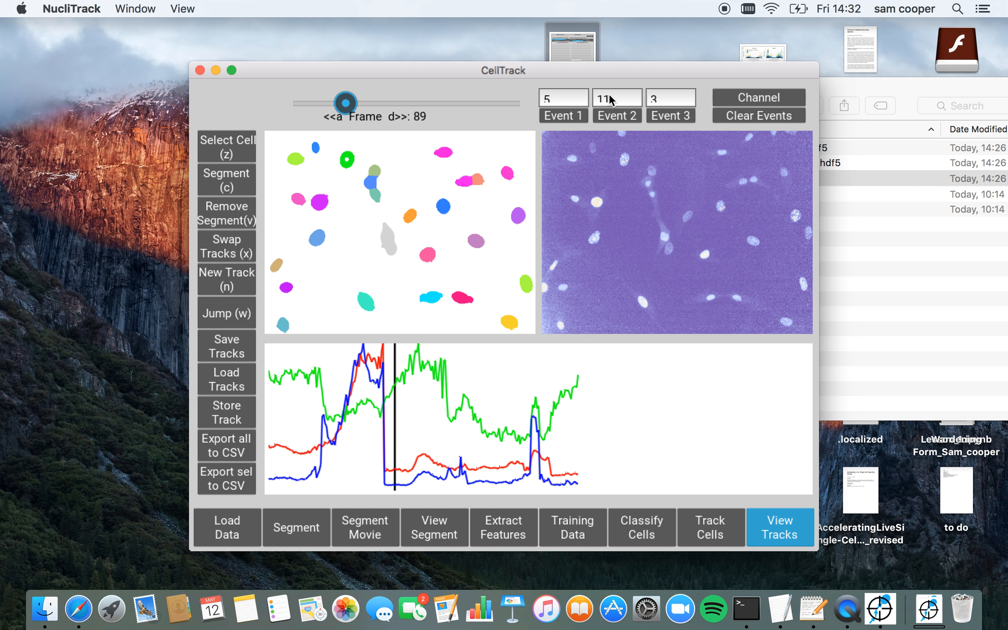
left_click(673, 103)
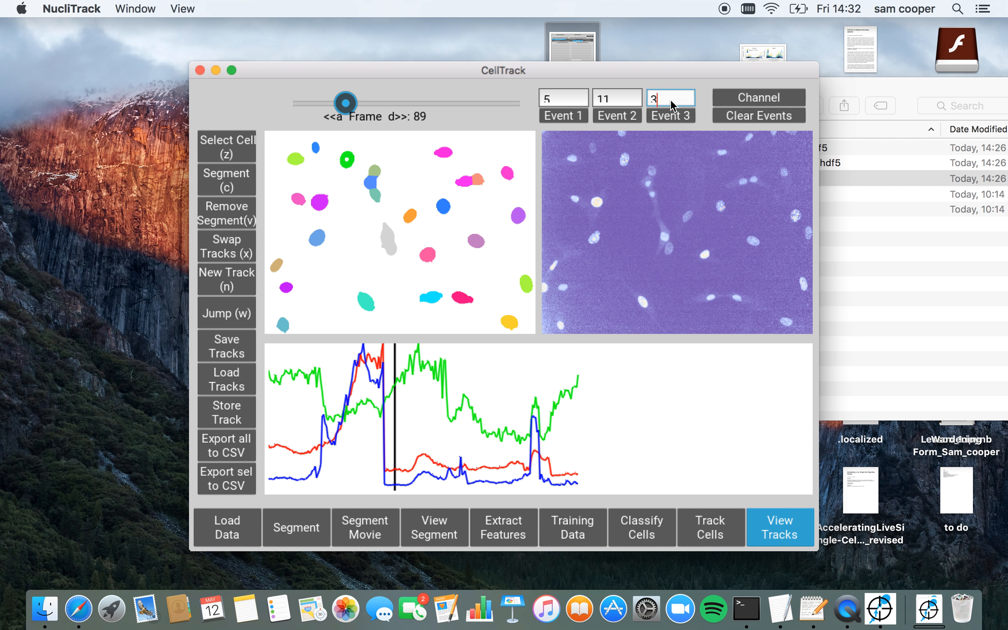
type("13")
key("Return")
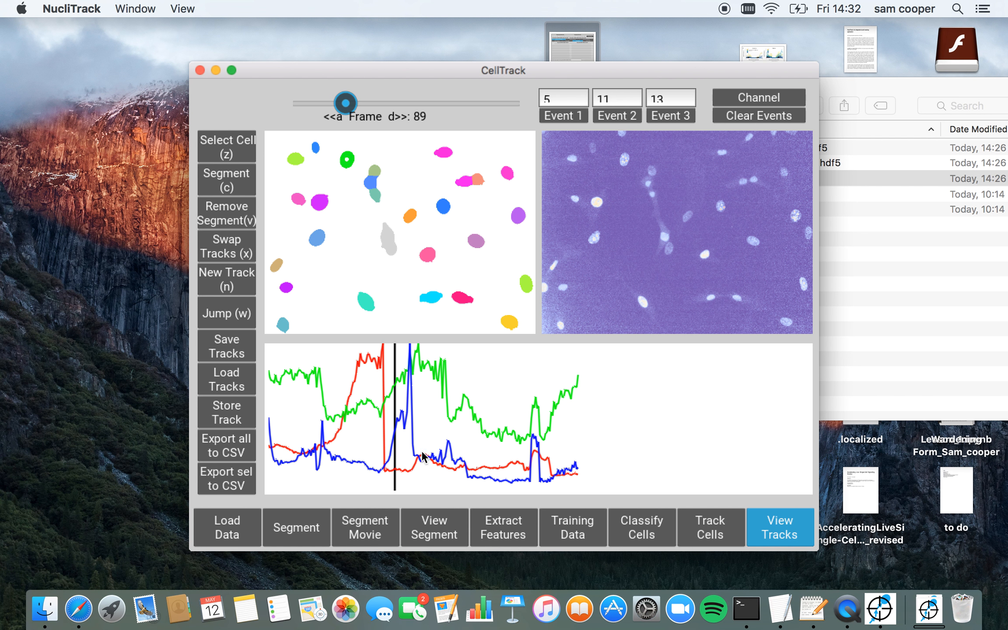
Step forward from frame 89 to about frame 104 and examine the green nucleus against its plotted features
key("d")
key("d")
key("d")
key("d")
key("d")
key("d")
key("d")
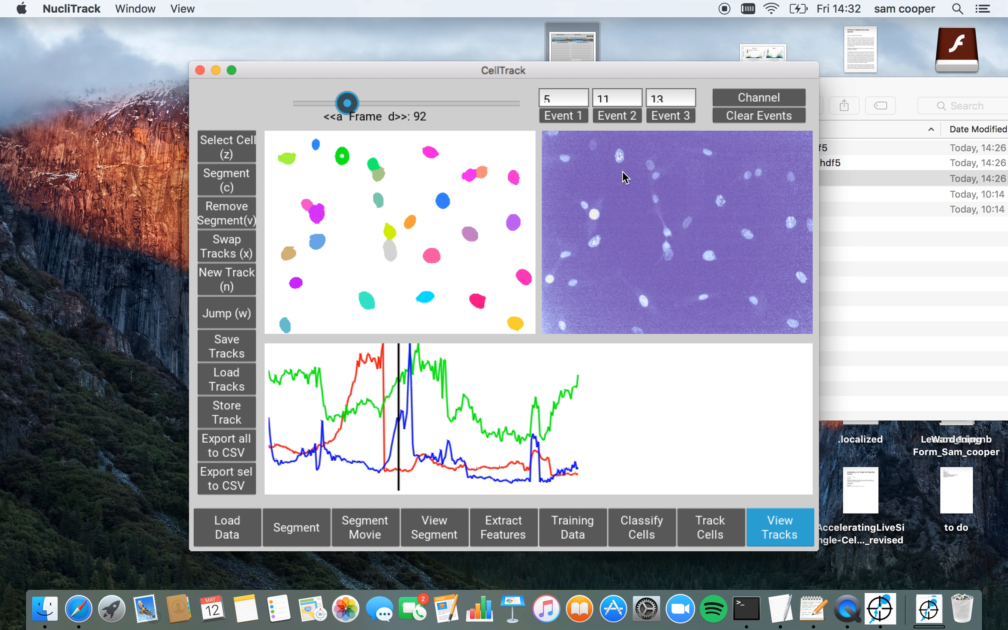
key("d")
key("d")
key("d")
key("d")
key("d")
key("d")
key("d")
key("d")
key("d")
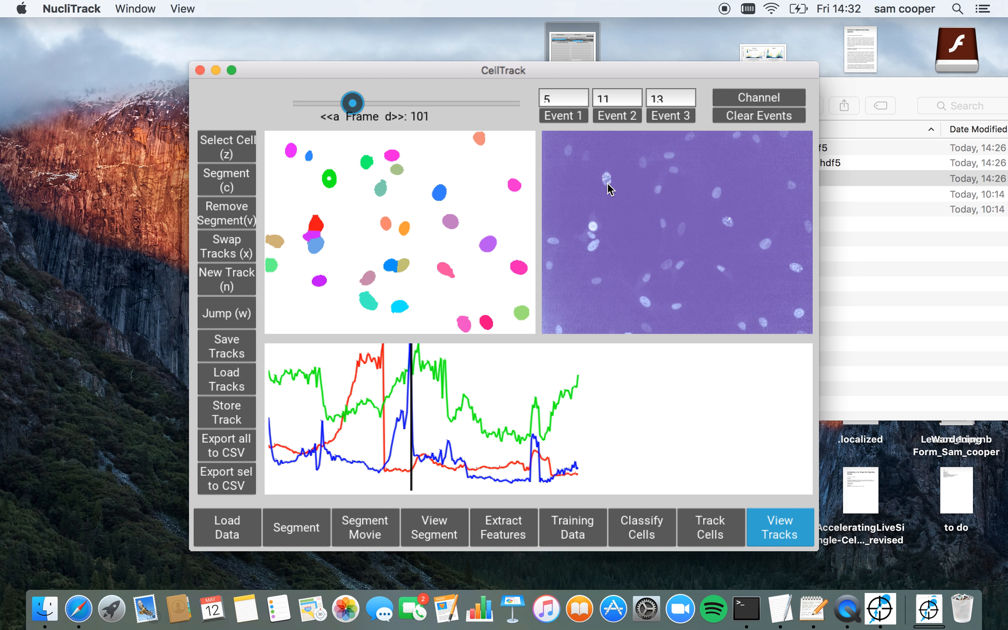
key("a")
key("a")
key("a")
key("a")
key("a")
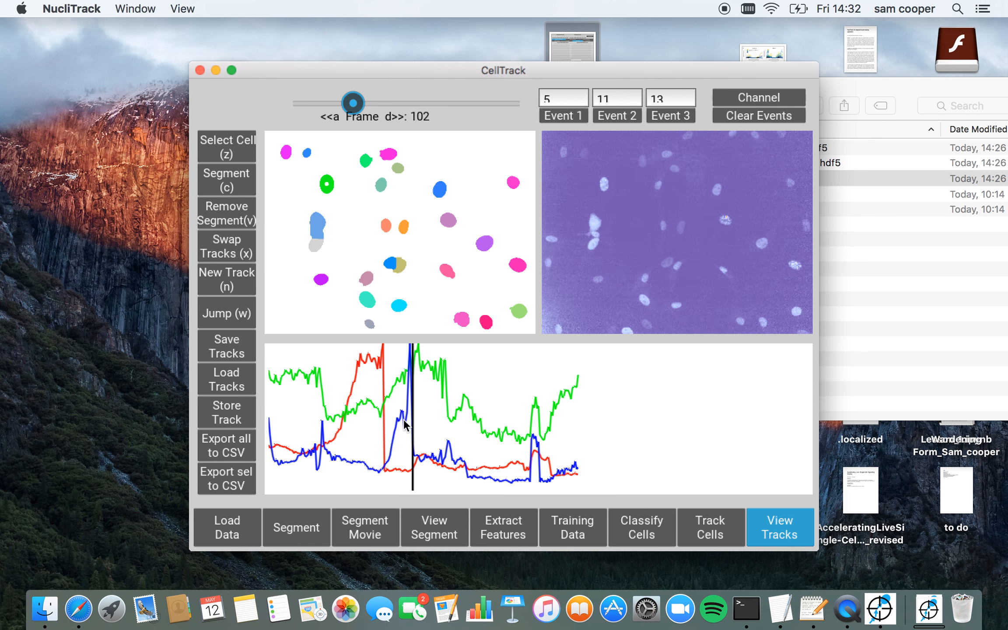
key("d")
key("d")
key("d")
key("d")
key("d")
key("a")
key("a")
key("a")
key("a")
key("a")
key("a")
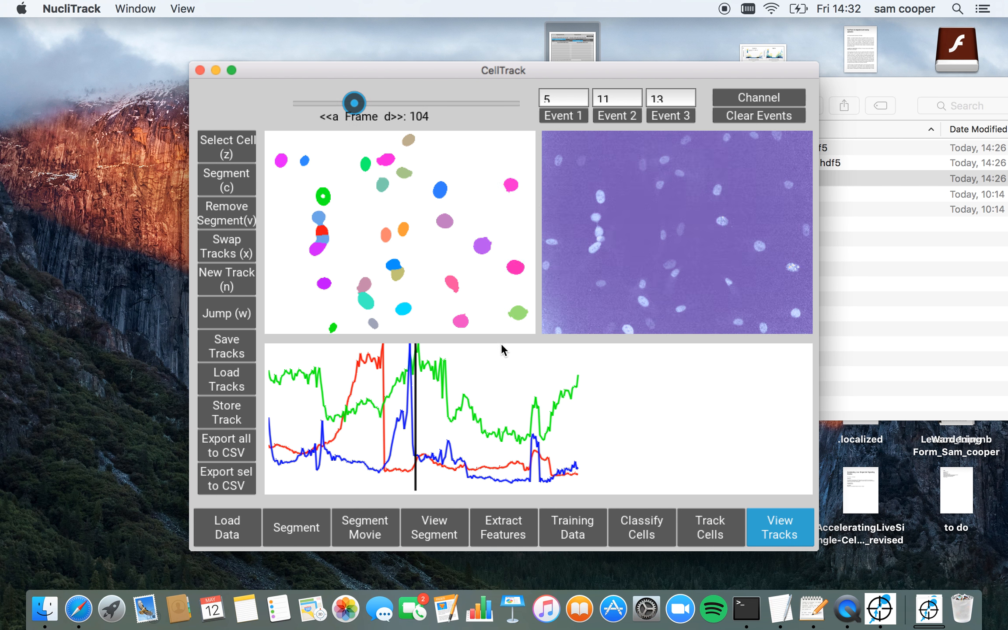
Step back to frame 80 and examine the green nucleus around the sharp drop in its red curve
key("a")
key("a")
key("a")
key("a")
key("a")
key("a")
key("a")
key("a")
key("a")
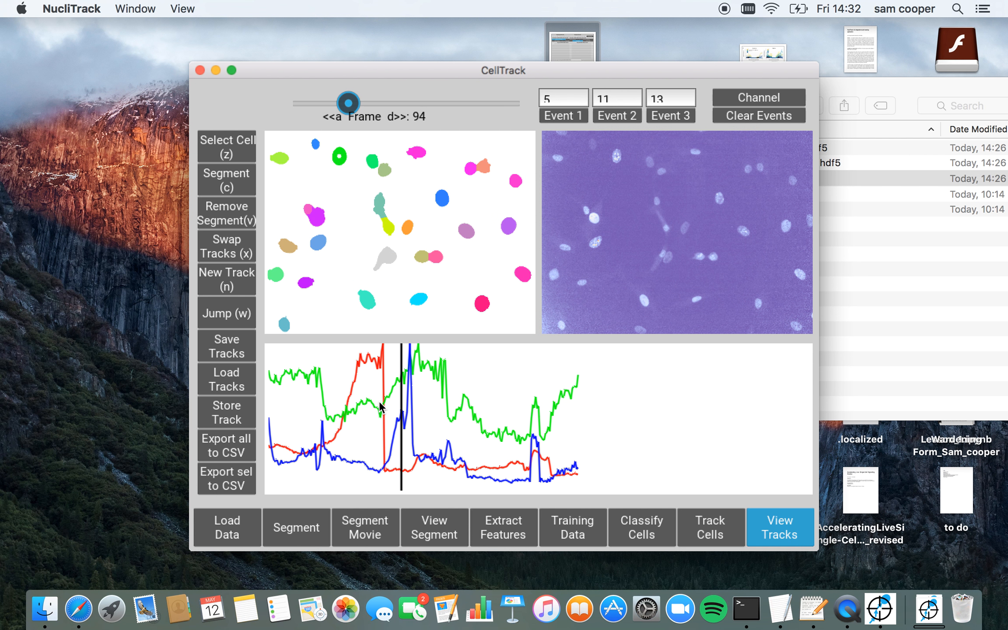
key("a")
key("a")
key("a")
key("a")
key("a")
key("a")
key("a")
key("a")
key("a")
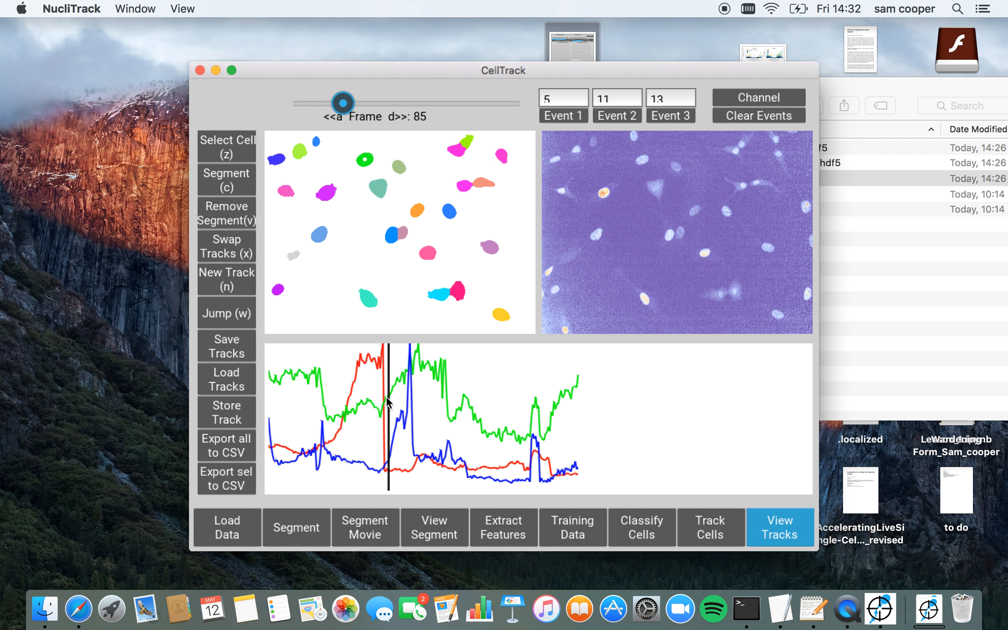
key("a")
key("a")
key("a")
key("d")
key("d")
key("d")
key("d")
key("d")
key("a")
key("a")
key("a")
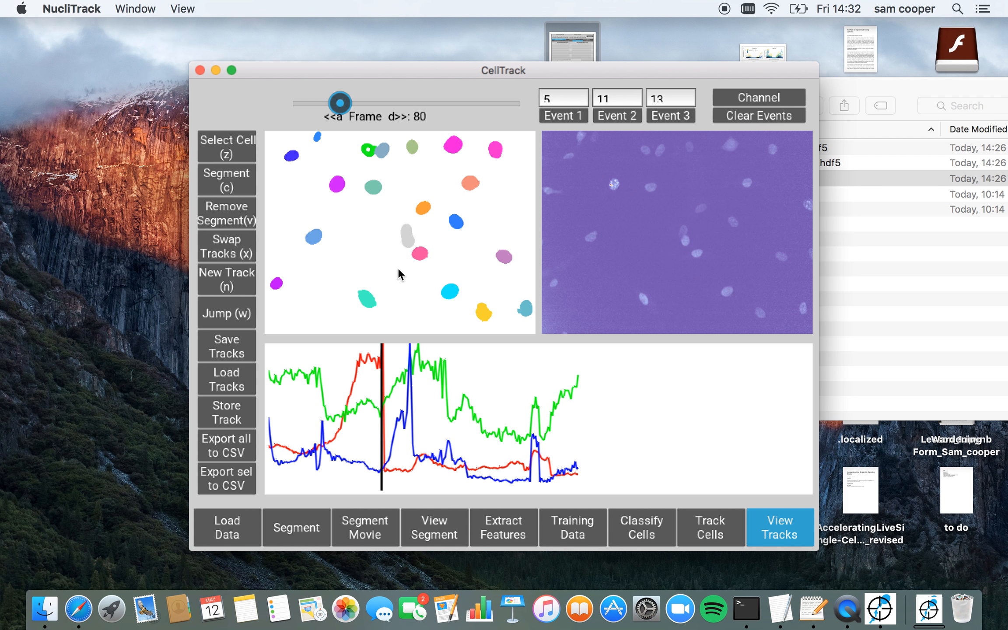
Select the grey-blue nucleus beside the green one at frame 80 and swap its track with the green nucleus's at frame 82
key("z")
left_click(384, 150)
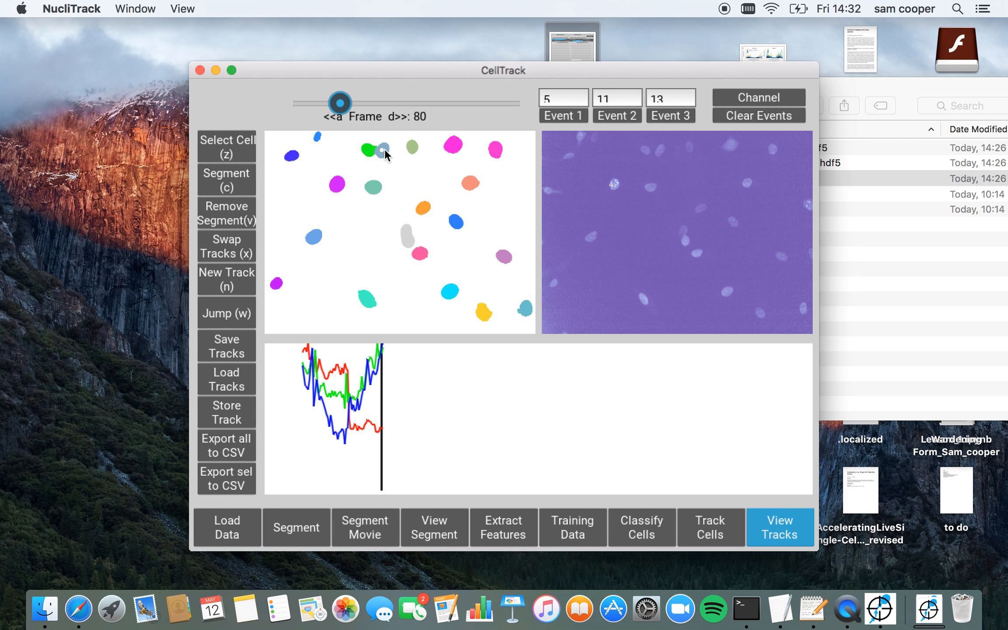
key("d")
key("d")
key("d")
key("a")
key("a")
key("d")
key("x")
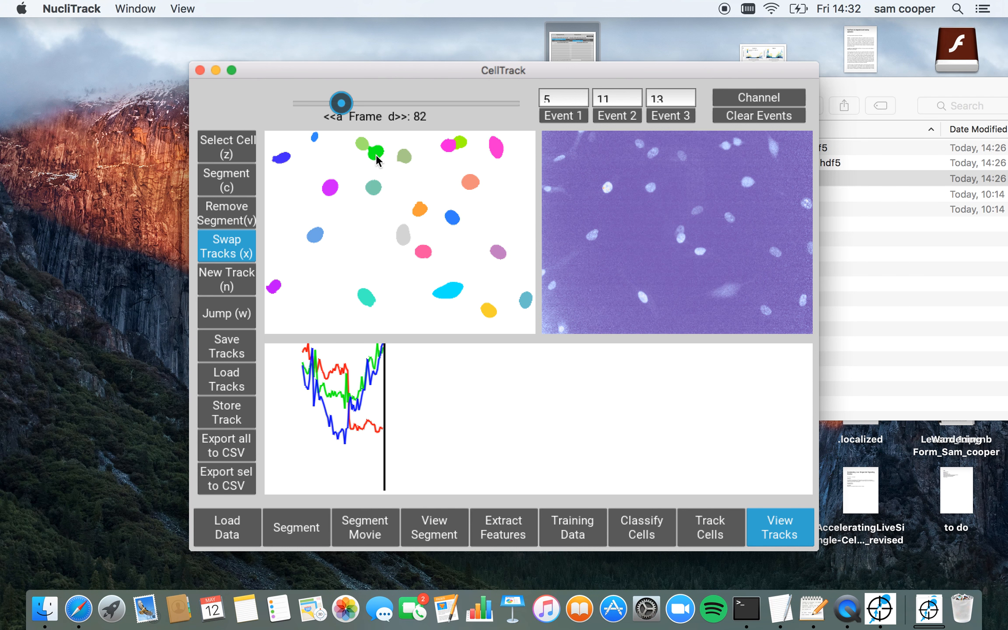
Step forward to frame 118 and examine how the grey-blue track follows its nucleus after the swap
key("d")
key("d")
key("d")
key("d")
key("d")
key("d")
key("d")
key("d")
key("d")
key("d")
key("d")
key("d")
key("d")
key("d")
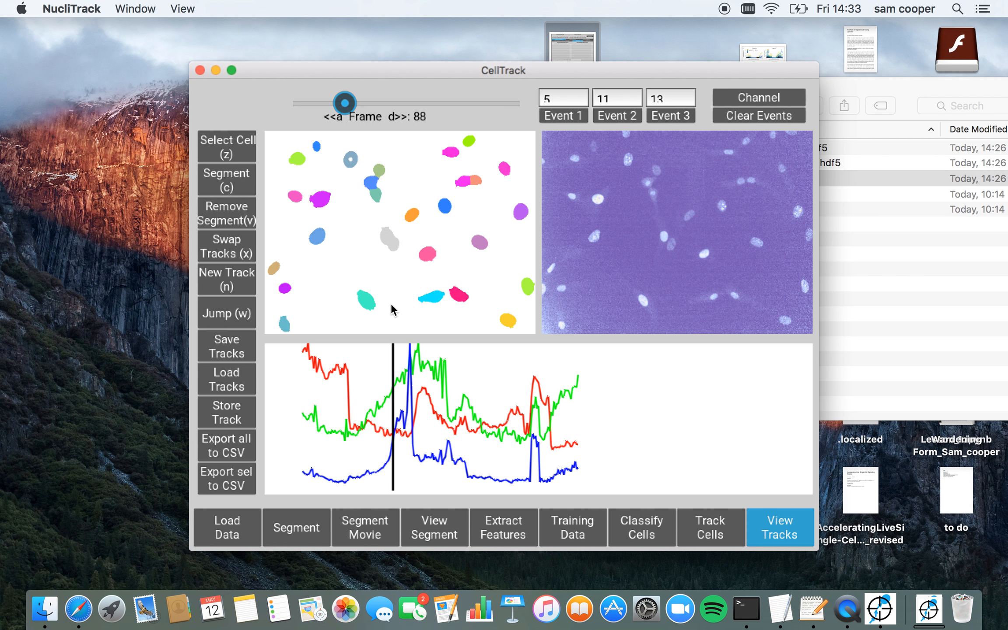
key("d")
key("d")
key("d")
key("d")
key("d")
key("d")
key("d")
key("d")
key("d")
key("d")
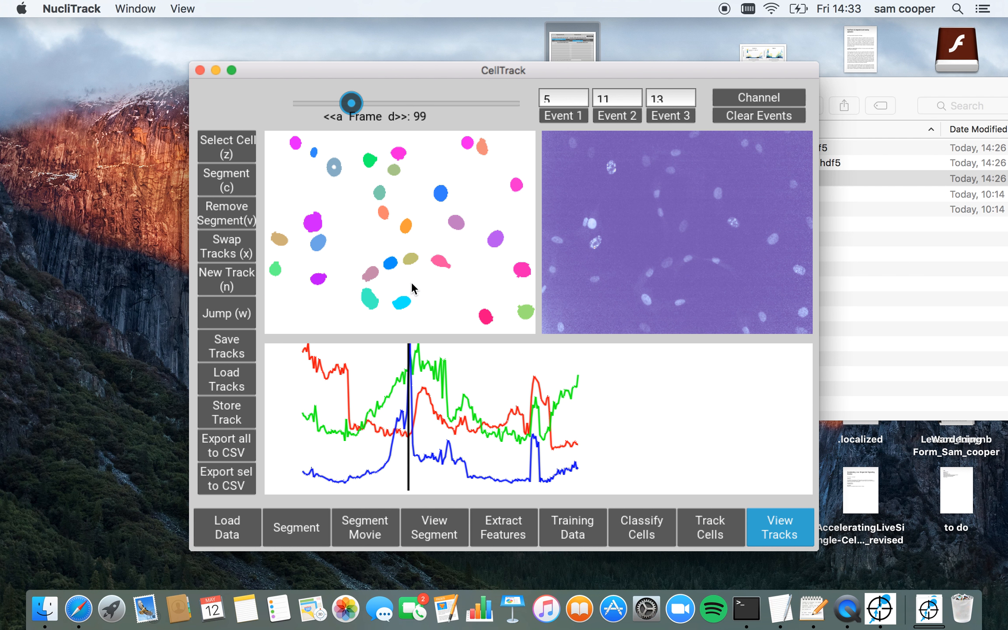
key("d")
key("d")
key("d")
key("d")
key("d")
key("d")
key("d")
key("d")
key("d")
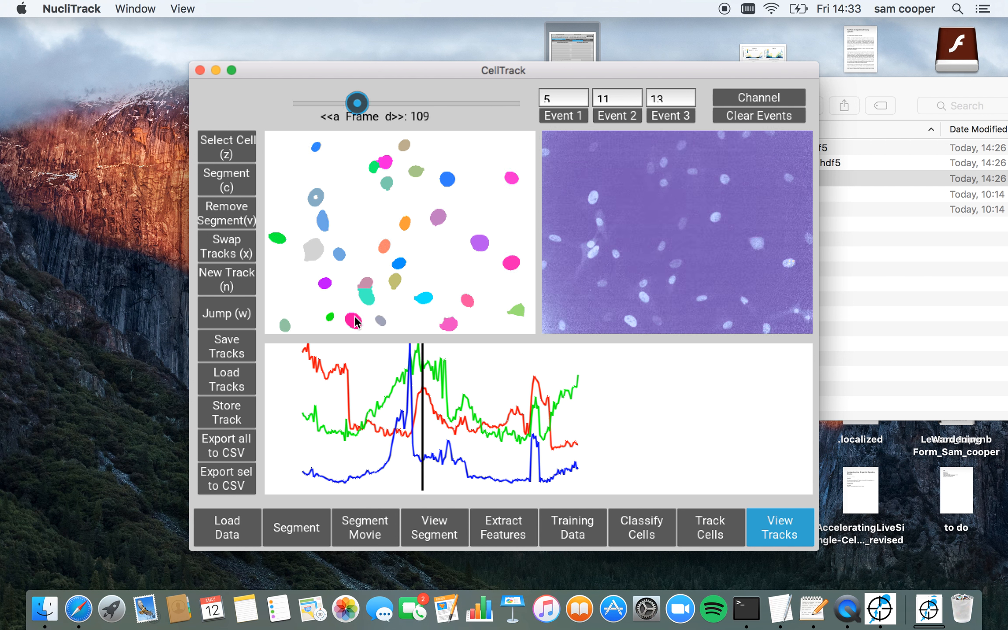
key("d")
key("d")
key("d")
key("d")
key("d")
key("d")
key("d")
key("d")
key("d")
key("d")
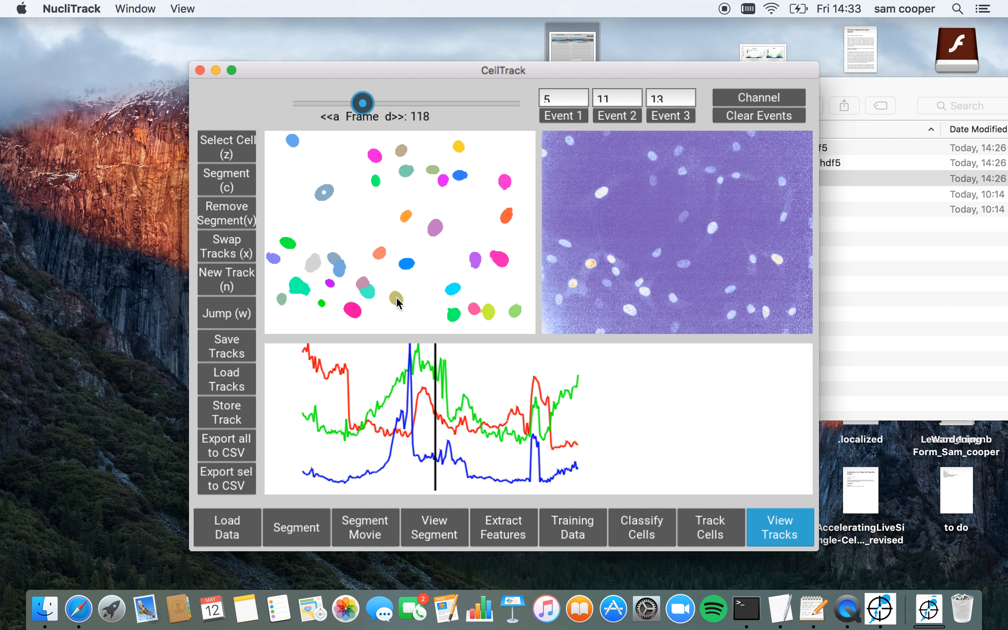
Jump to the sharp drop in the red curve near frame 58 and examine the nucleus back to frame 47
key("w")
left_click(352, 381)
key("a")
key("a")
key("a")
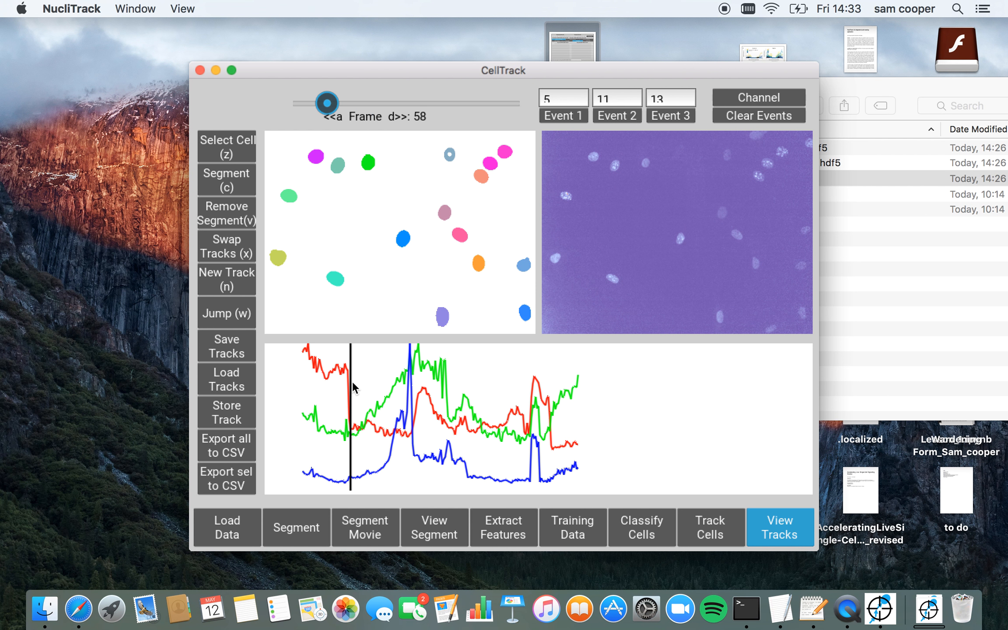
key("a")
key("a")
key("a")
key("a")
key("a")
key("a")
key("a")
key("a")
key("a")
key("a")
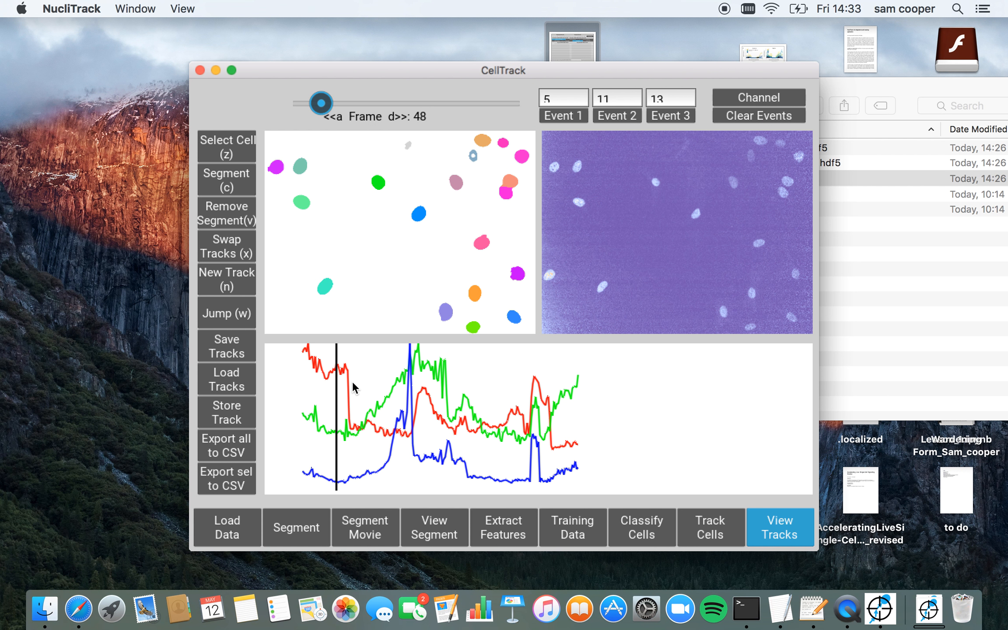
key("a")
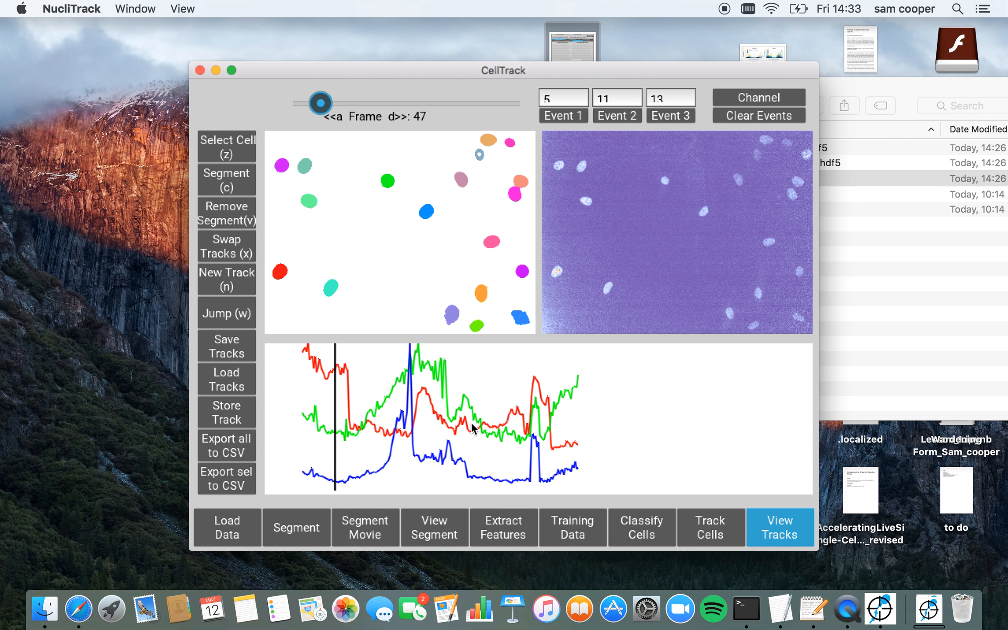
Follow the grey-blue nucleus forward from frame 123 and swap its track with the neighbouring nucleus's at frame 141
key("w")
left_click(442, 387)
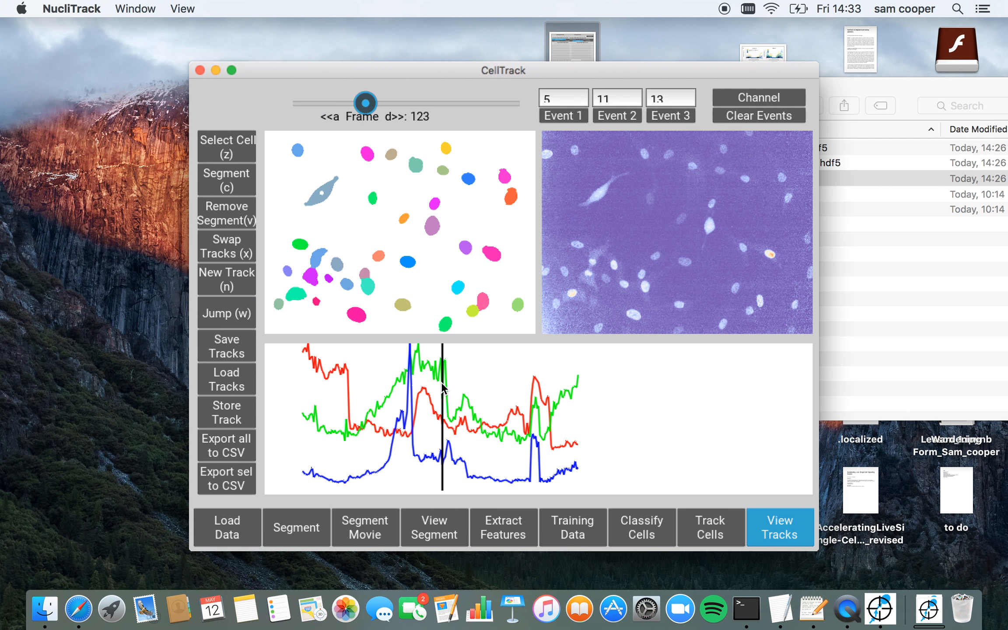
key("d")
key("d")
key("d")
key("d")
key("d")
key("d")
key("d")
key("d")
key("d")
key("d")
key("d")
key("d")
key("d")
key("d")
key("d")
key("d")
key("d")
key("d")
key("d")
key("d")
key("a")
key("a")
key("a")
key("d")
key("x")
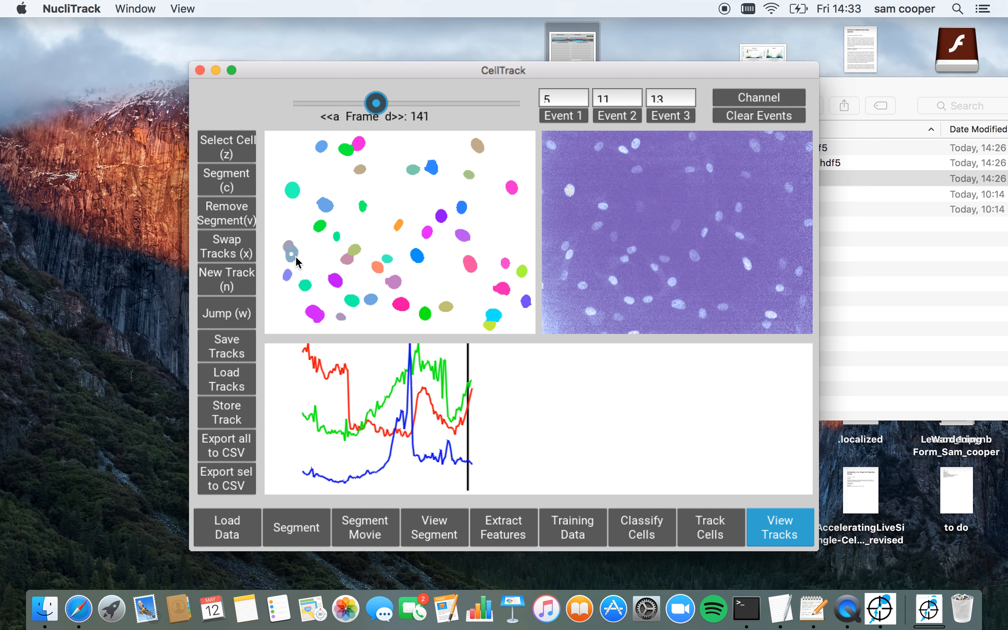
Swap the grey-blue track with the mauve nucleus's near the image's left edge around frame 148
key("d")
key("d")
key("d")
key("d")
key("d")
key("d")
key("d")
key("d")
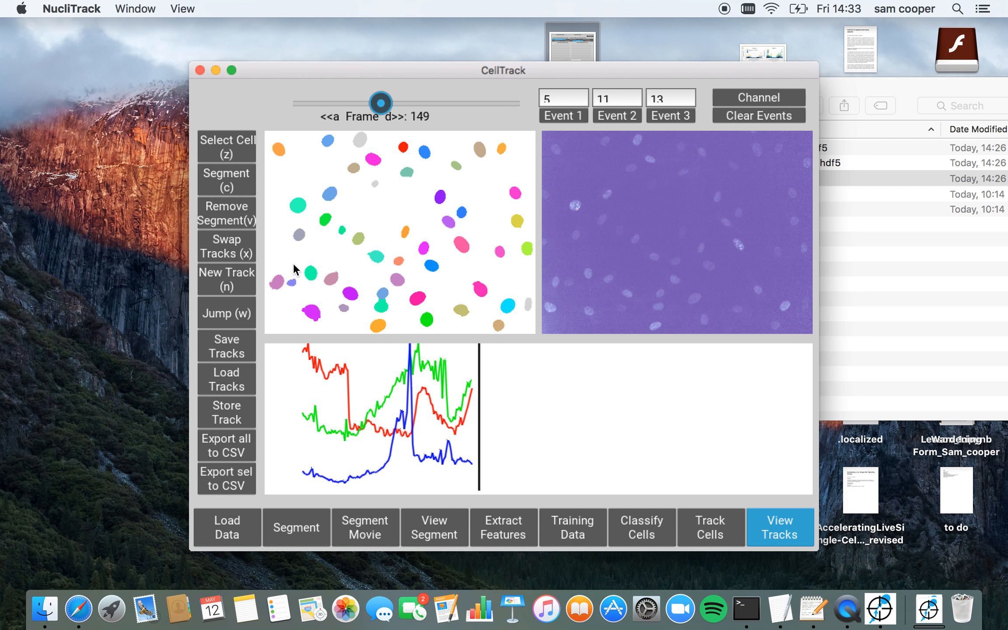
key("a")
key("x")
key("d")
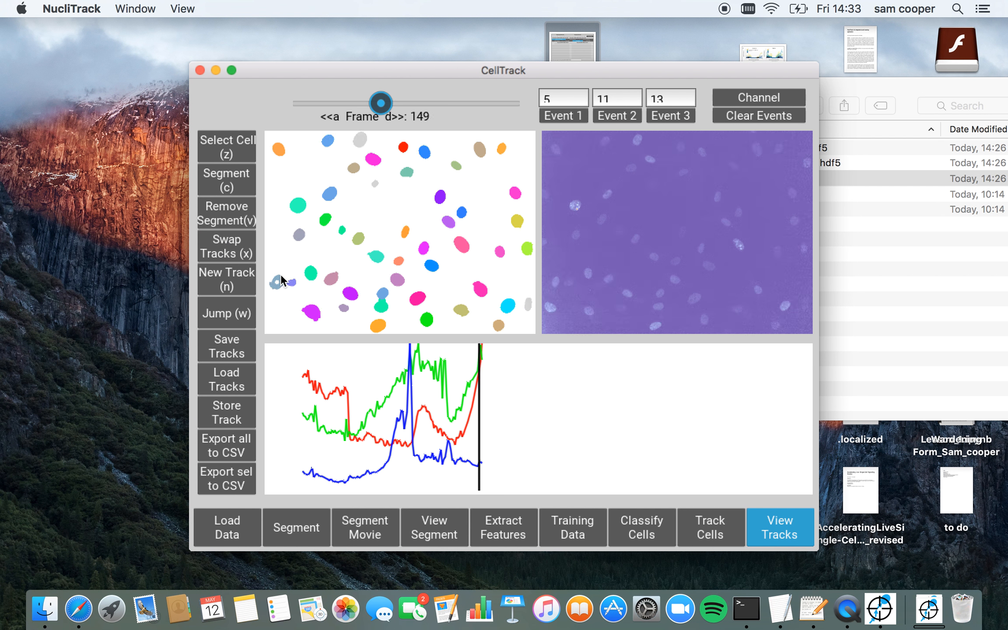
Step forward to frame 164 and examine how the grey-blue track continues after the swap
key("d")
key("d")
key("d")
key("d")
key("d")
key("d")
key("d")
key("d")
key("d")
key("d")
key("d")
key("d")
key("d")
key("d")
key("d")
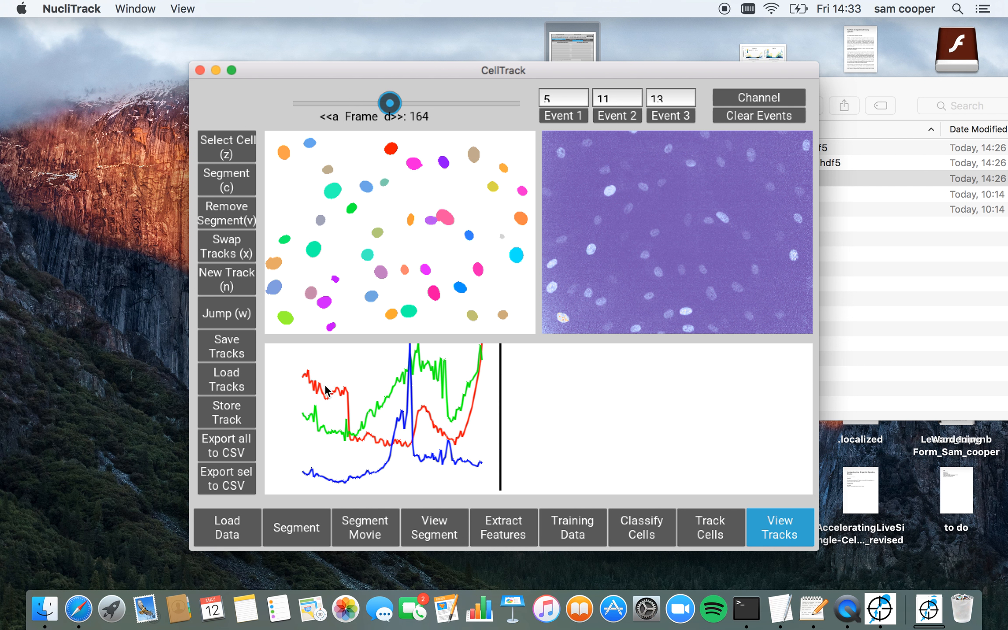
Go back to frame 138 and then to the blue peak near frame 103, and examine the grey-blue nucleus up to frame 113
key("w")
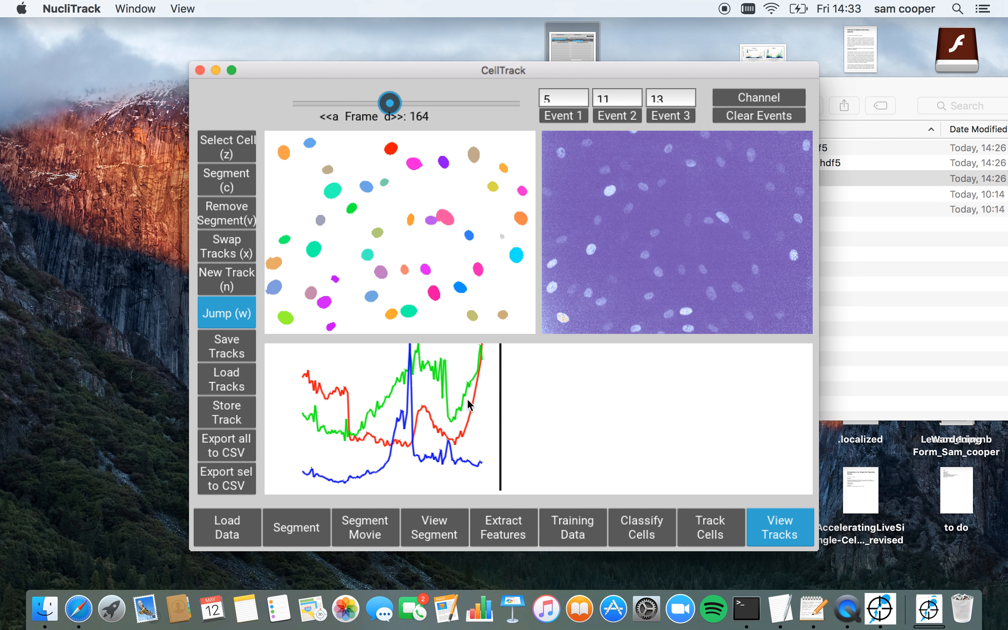
key("a")
key("a")
key("a")
key("a")
key("w")
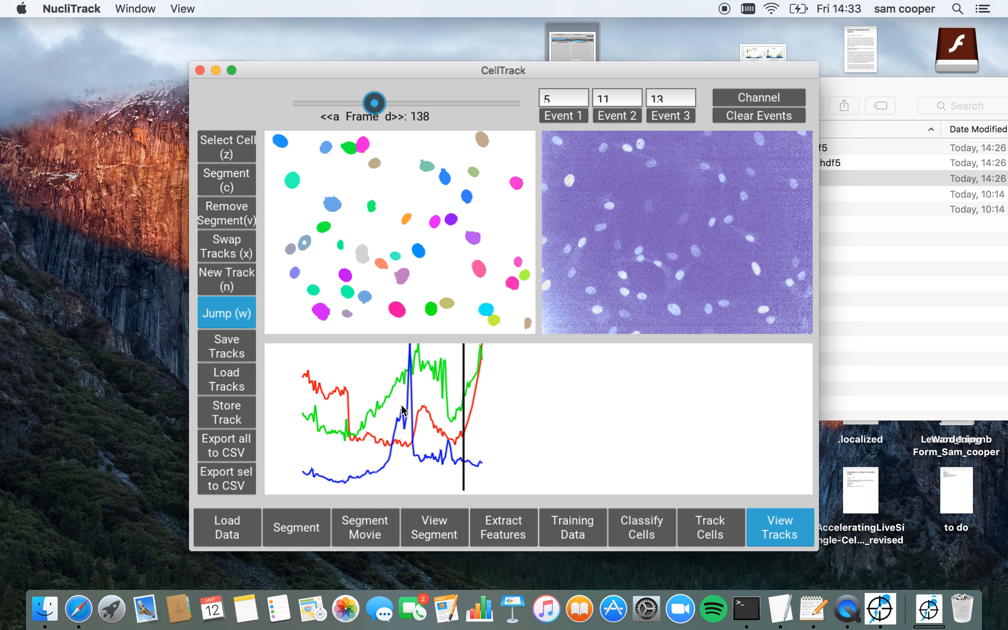
key("d")
key("d")
key("d")
key("d")
key("d")
key("d")
key("d")
key("d")
key("d")
key("d")
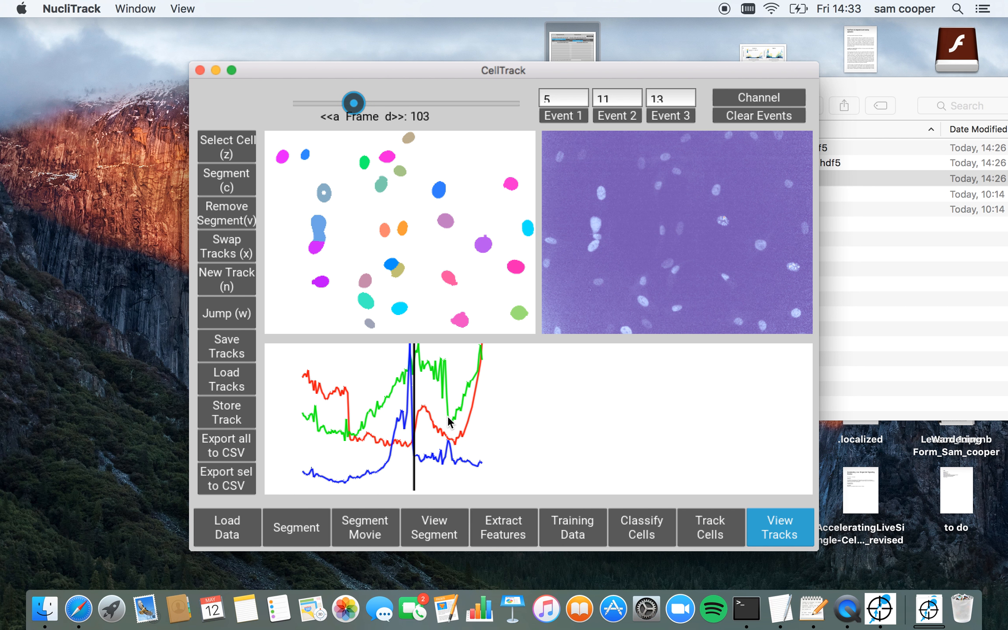
key("d")
key("d")
key("d")
key("d")
key("d")
key("d")
key("d")
key("d")
key("d")
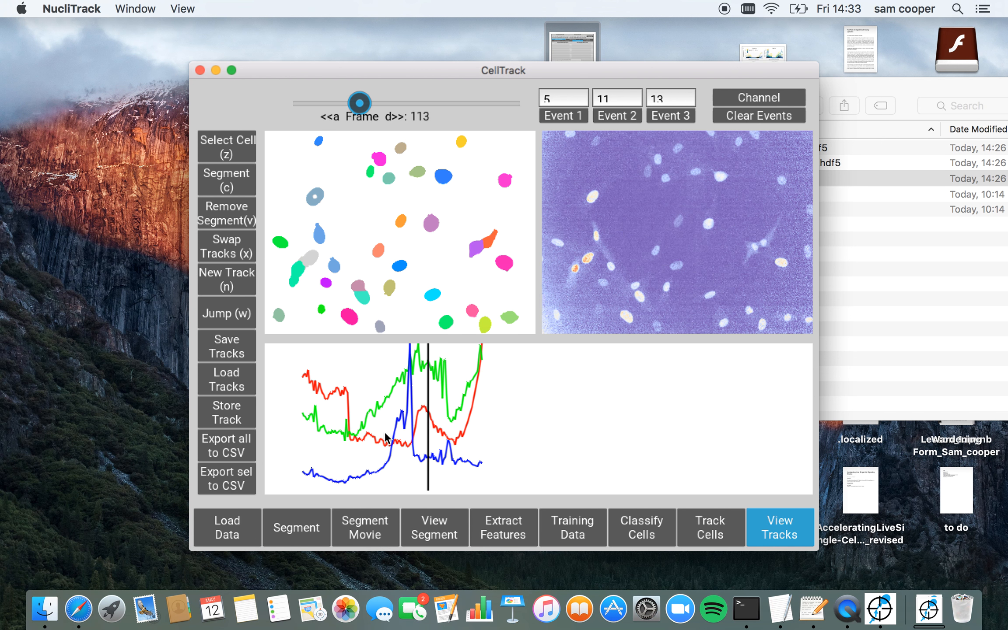
Follow the grey-blue nucleus forward to frame 145, examining the drop in its green curve and the swapped section
key("d")
key("d")
key("d")
key("d")
key("d")
key("d")
key("d")
key("d")
key("d")
key("d")
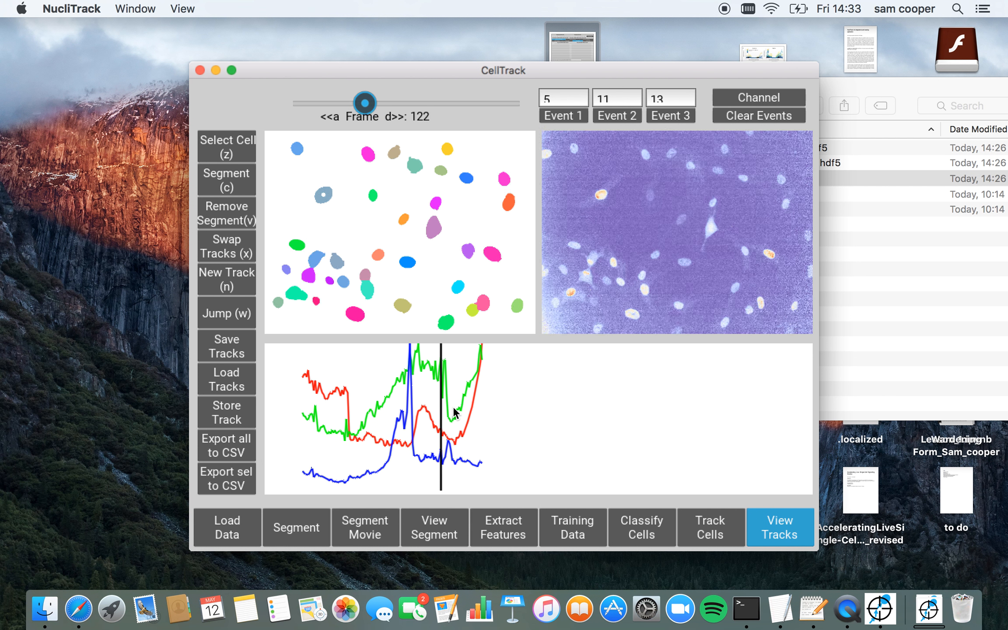
key("d")
key("d")
key("d")
key("d")
key("d")
key("d")
key("d")
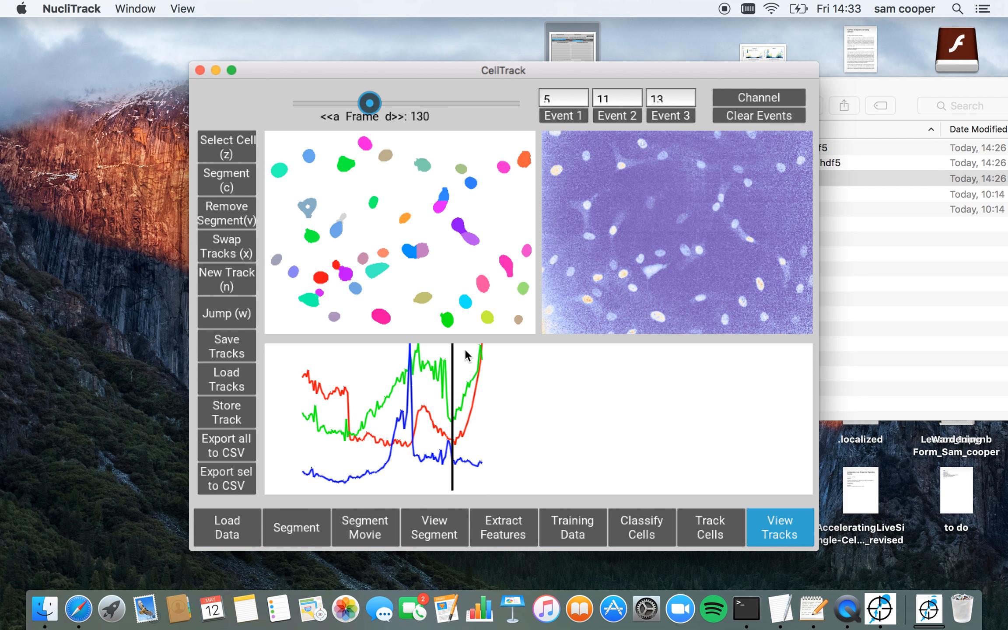
key("d")
key("d")
key("d")
key("d")
key("d")
key("d")
key("d")
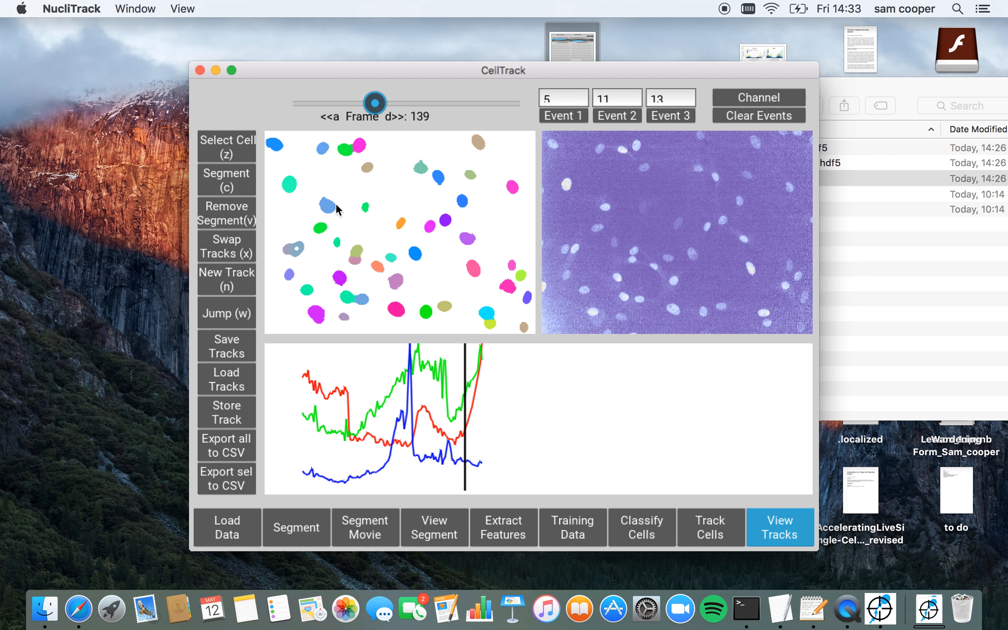
key("d")
key("d")
key("d")
key("d")
key("d")
key("d")
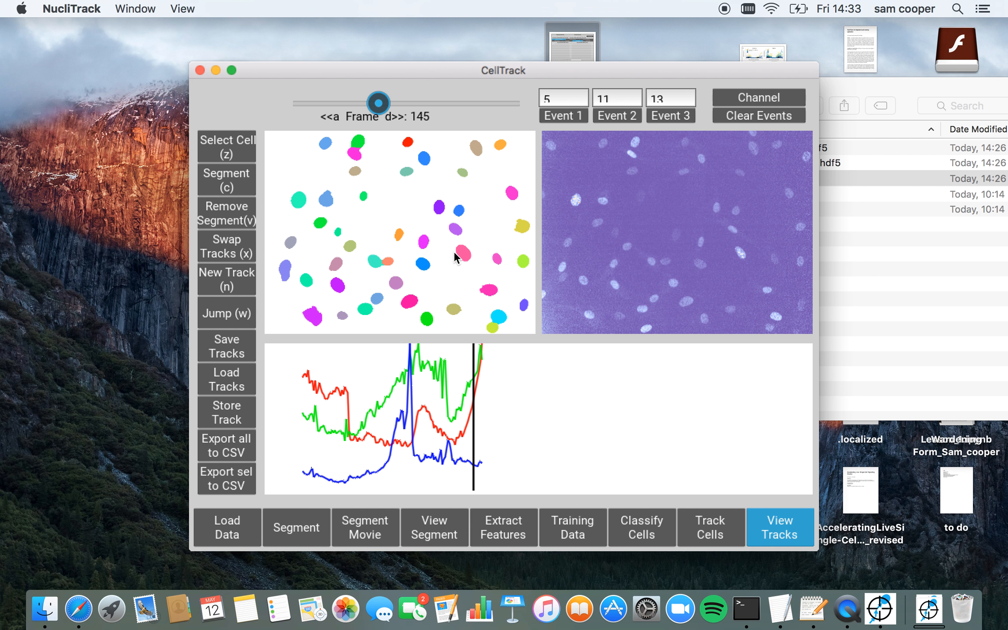
Plot the pink nucleus's track at frame 145 and examine it from its blue peak near frame 158 to frame 175
key("z")
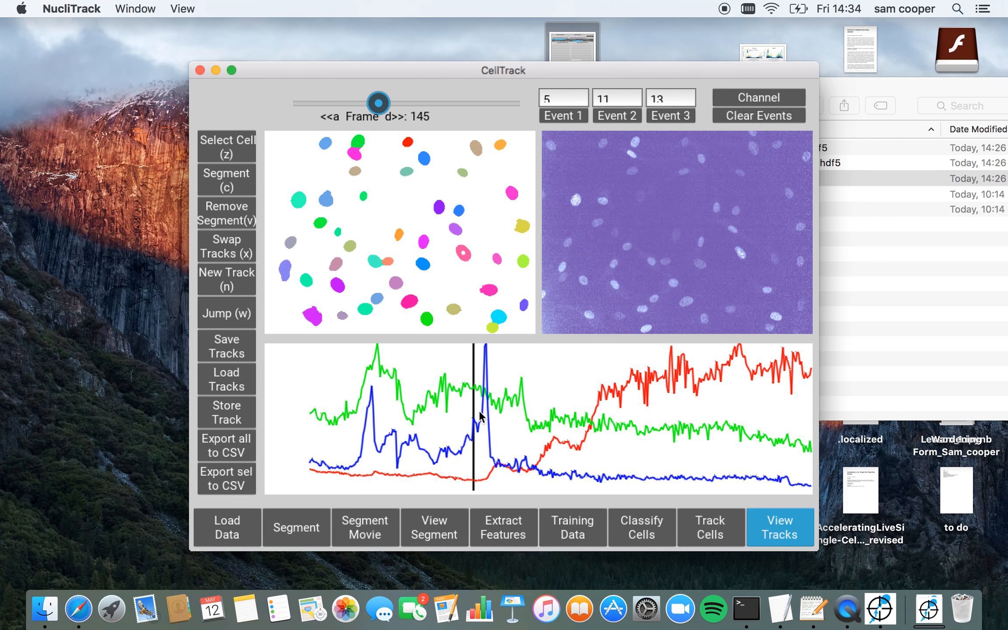
key("w")
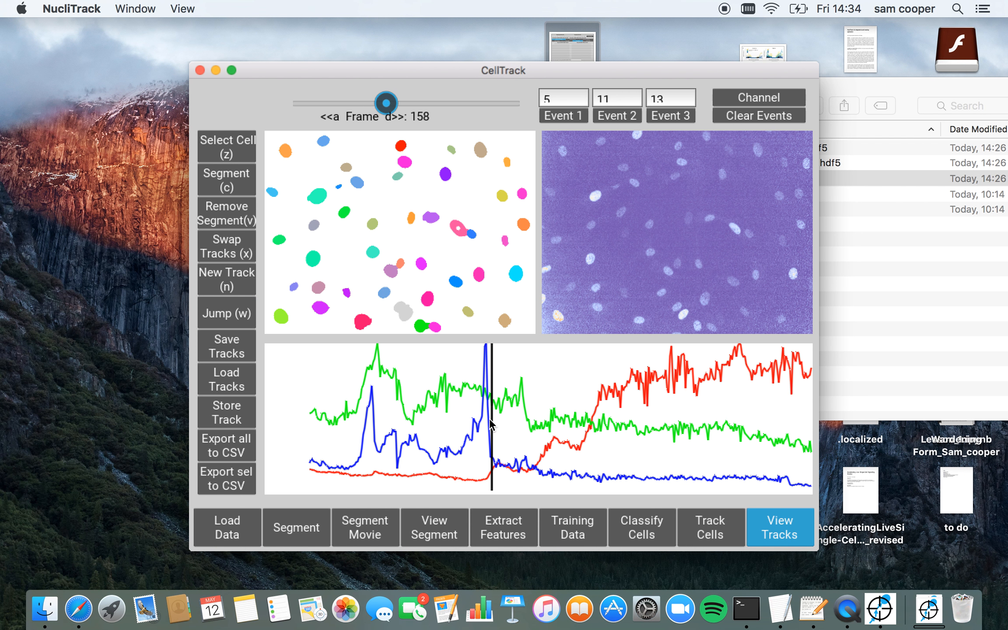
key("d")
key("d")
key("d")
key("d")
key("d")
key("d")
key("d")
key("d")
key("d")
key("d")
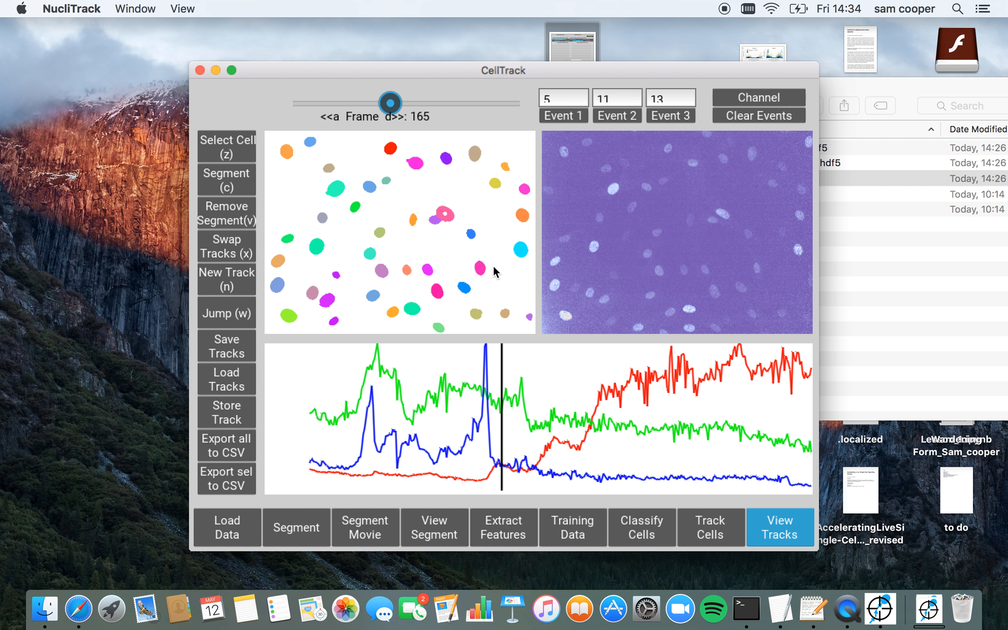
key("d")
key("d")
key("d")
key("d")
key("d")
key("d")
key("d")
key("d")
key("d")
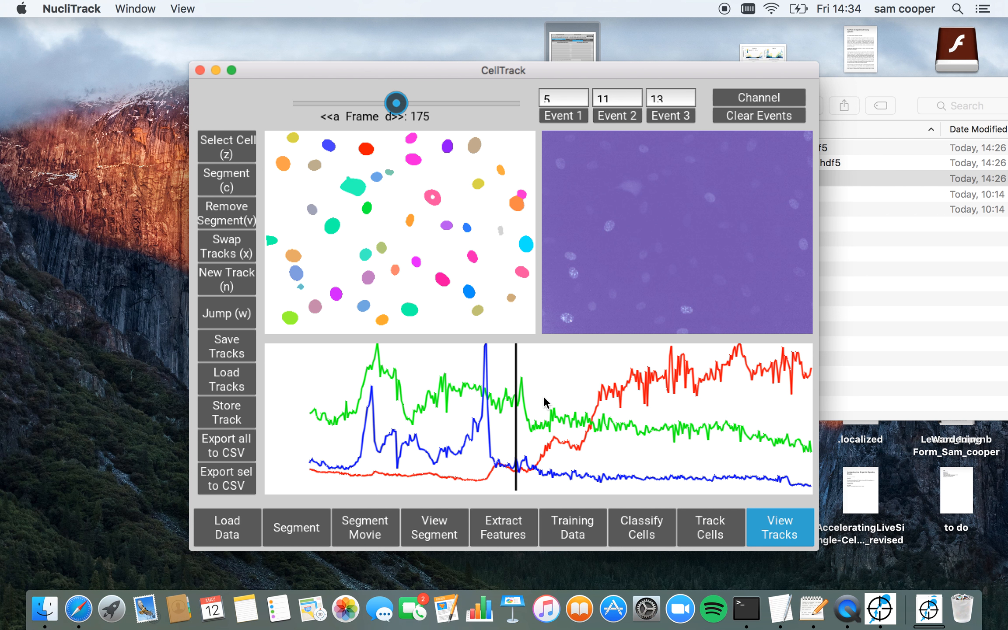
Step forward to frame 202 and examine the pink nucleus around the sharp drop in its green curve
key("d")
key("d")
key("d")
key("d")
key("d")
key("d")
key("d")
key("d")
key("d")
key("d")
key("d")
key("d")
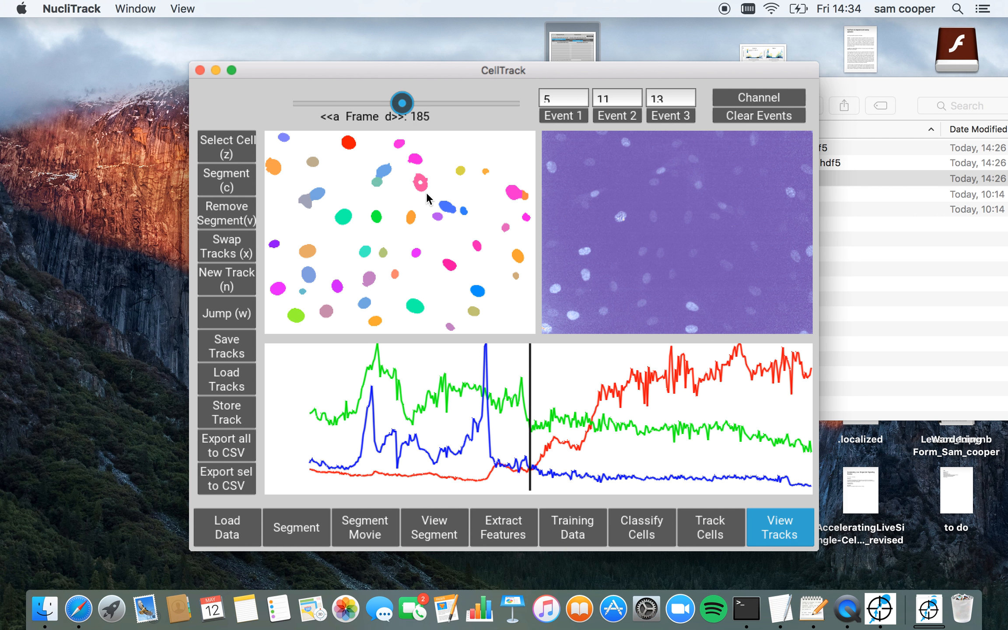
key("d")
key("d")
key("d")
key("d")
key("d")
key("d")
key("d")
key("d")
key("d")
key("d")
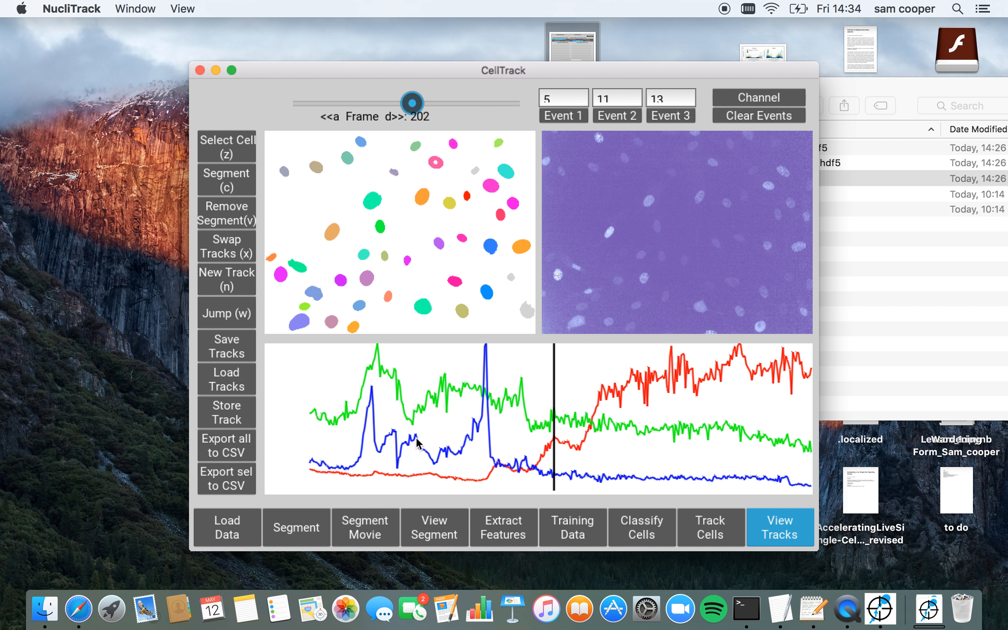
Jump to frame 96 and then near the rise in the green curve, and examine the pink nucleus back to frame 119
key("w")
left_click(402, 434)
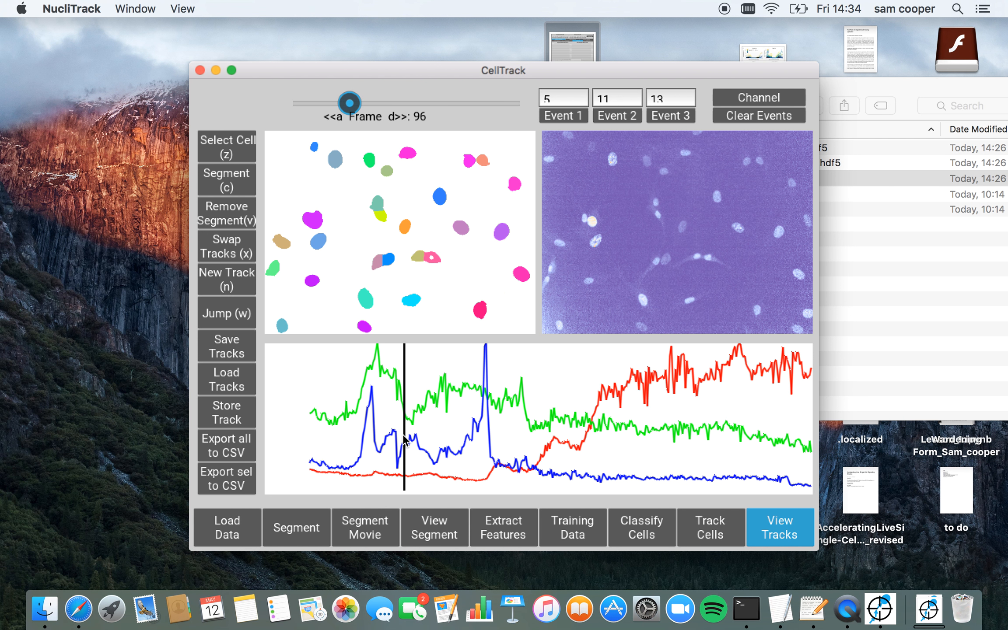
key("w")
left_click(444, 413)
key("a")
key("a")
key("a")
key("a")
key("a")
key("a")
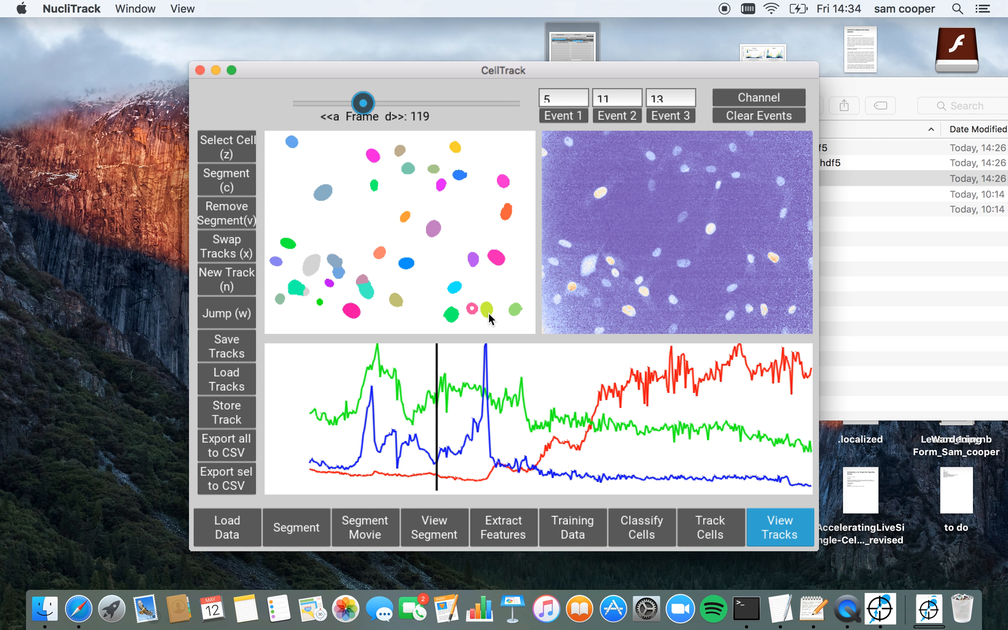
Plot the track of the yellow-green nucleus beside the pink one at frame 119 and examine it into the following frames
key("z")
left_click(488, 313)
key("d")
key("d")
key("a")
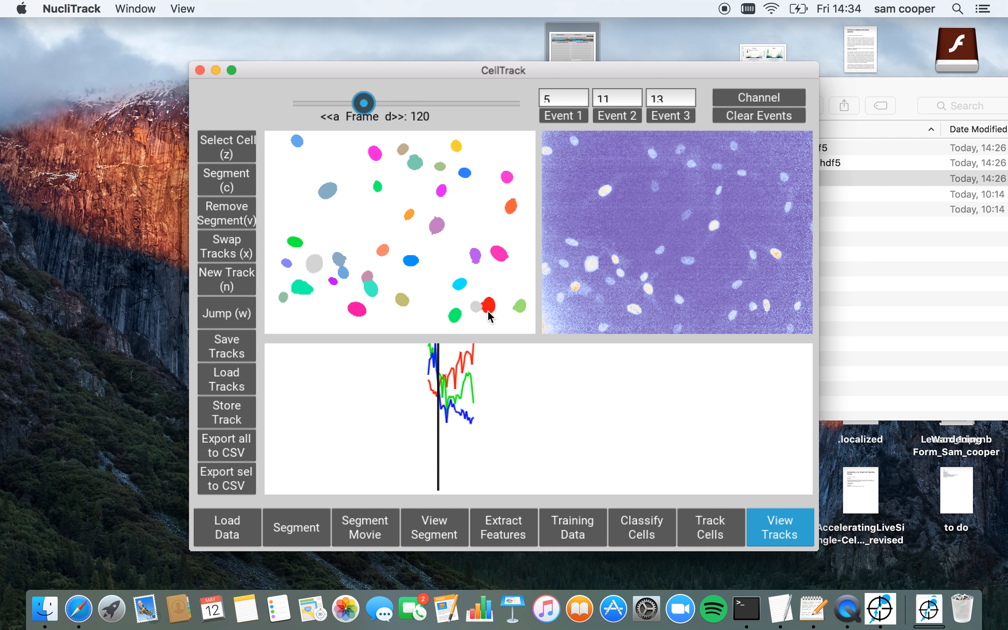
Swap the tracks around frame 122 so the yellow-green track continues into the adjacent pink nucleus
key("x")
key("d")
key("d")
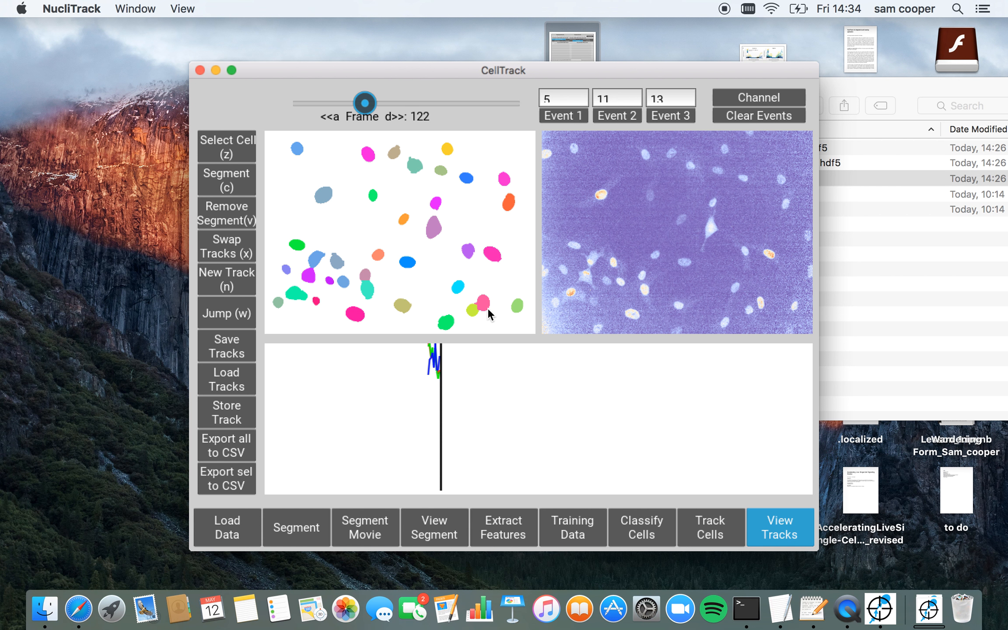
key("d")
key("a")
key("a")
key("d")
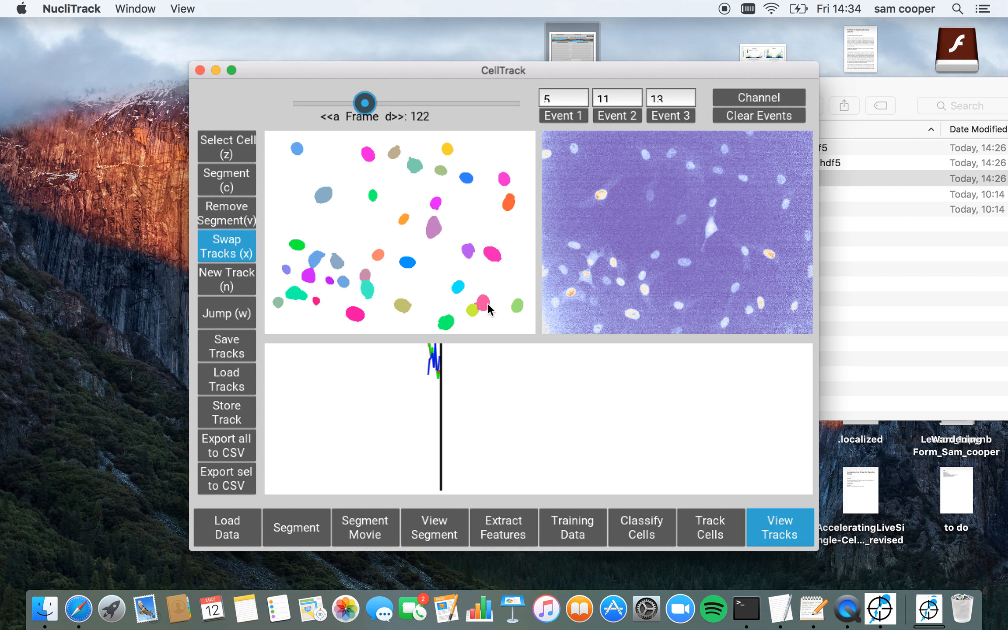
key("x")
Step back to frame 112 and examine the corrected track from its start
key("a")
key("a")
key("a")
key("a")
key("a")
key("a")
key("a")
key("a")
key("a")
key("a")
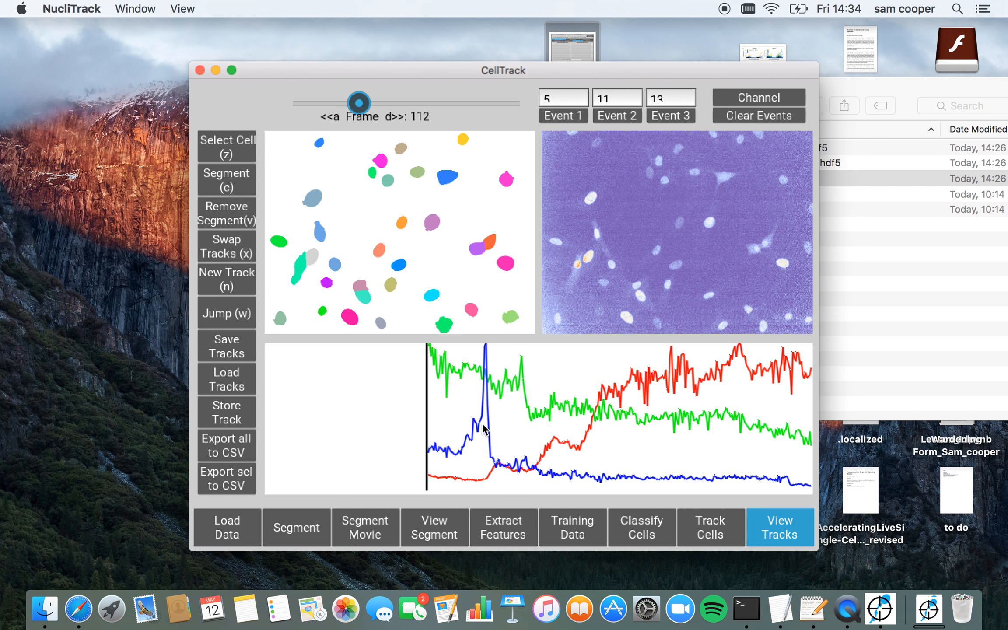
Jump to frame 147 and examine the yellow-green nucleus through its blue peak up to frame 156
key("w")
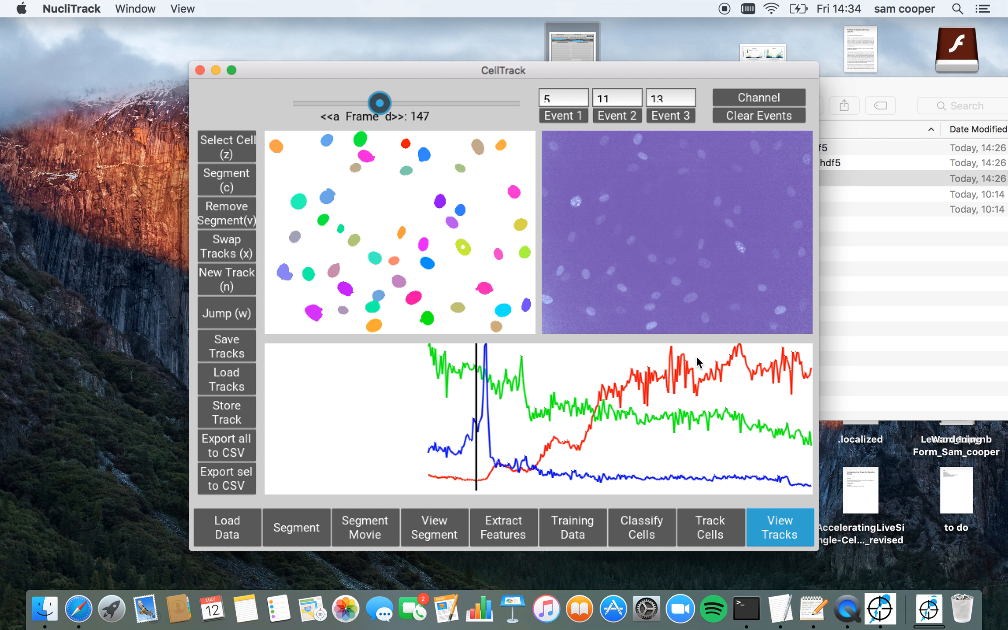
key("d")
key("d")
key("d")
key("d")
key("d")
key("d")
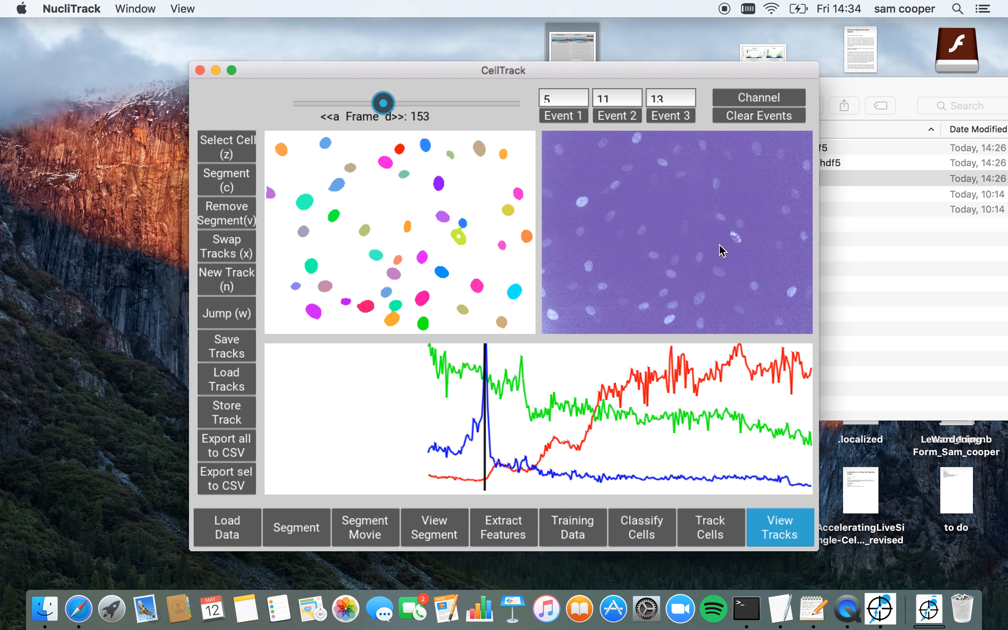
key("d")
key("d")
key("d")
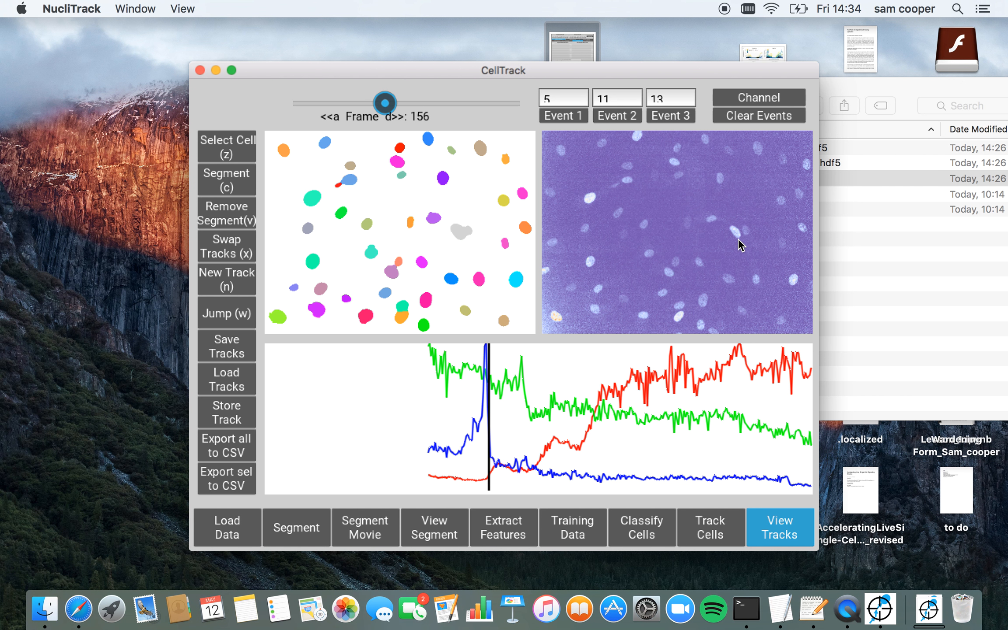
Go back to frame 154 and mark Event 1 on the track just after the blue peak
key("a")
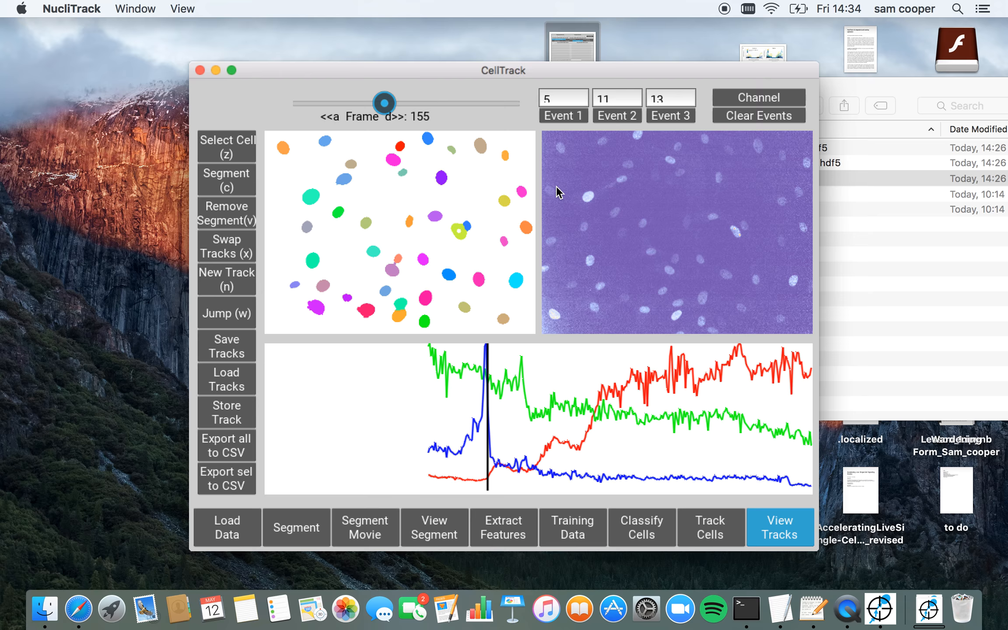
key("a")
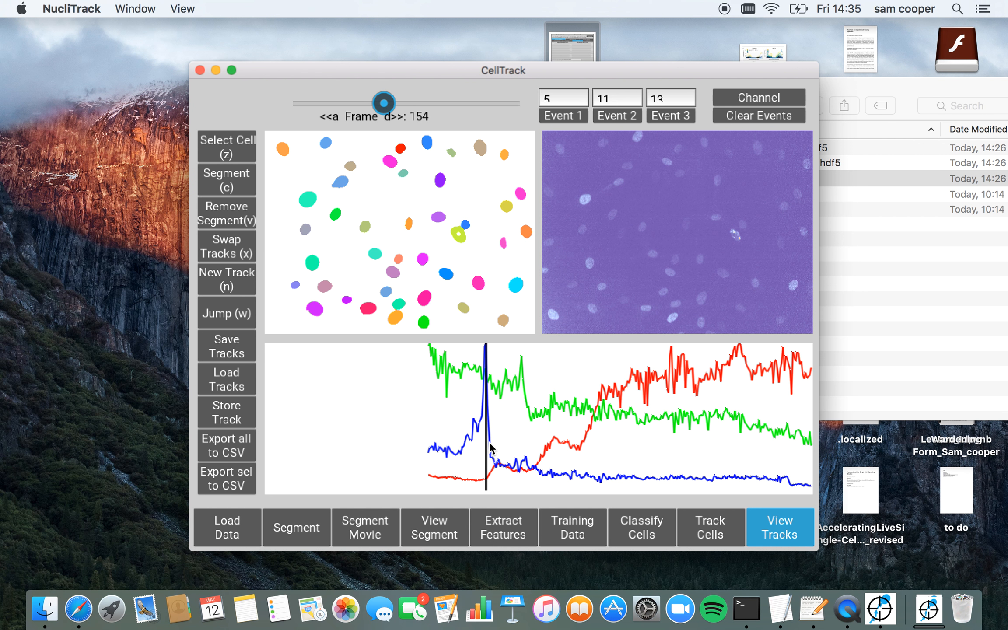
key("1")
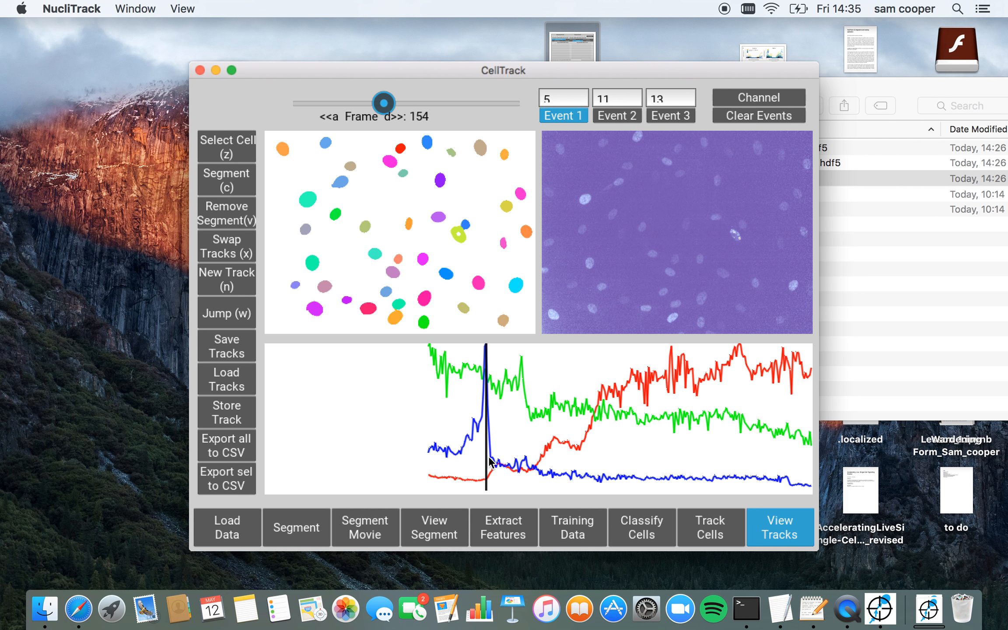
left_click(488, 457)
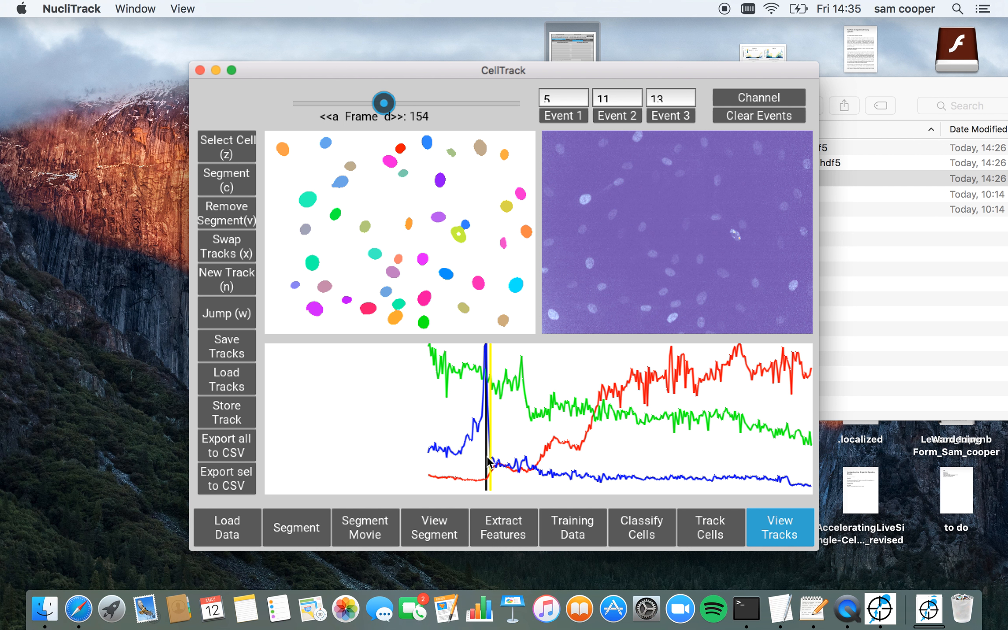
Follow the yellow-green nucleus forward to frame 168, past the Event 1 marker
key("d")
key("d")
key("d")
key("d")
key("d")
key("d")
key("d")
key("d")
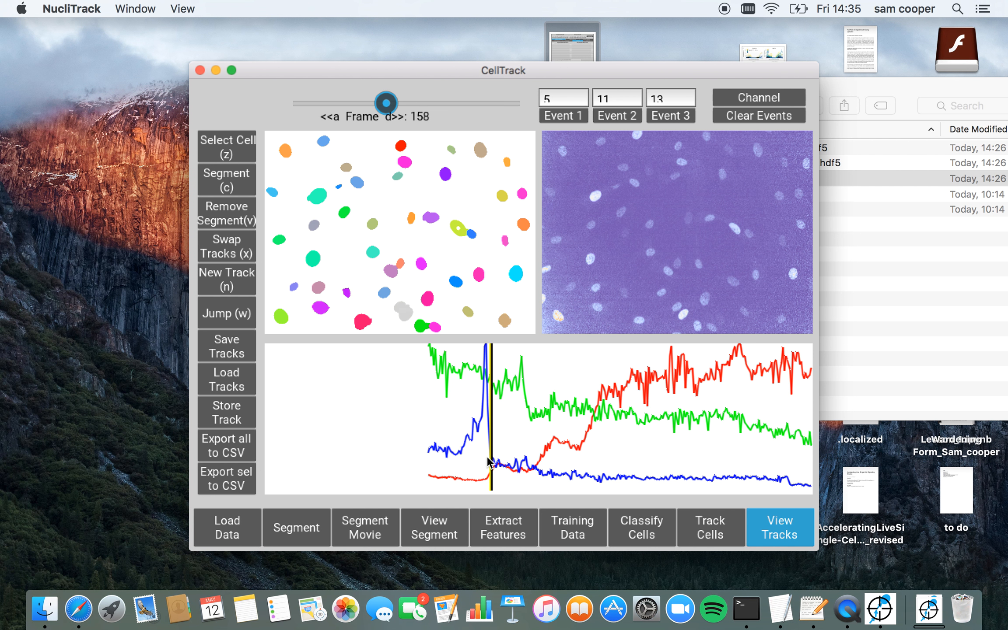
key("d")
key("d")
key("d")
key("d")
key("d")
key("d")
key("d")
key("d")
key("d")
key("d")
key("d")
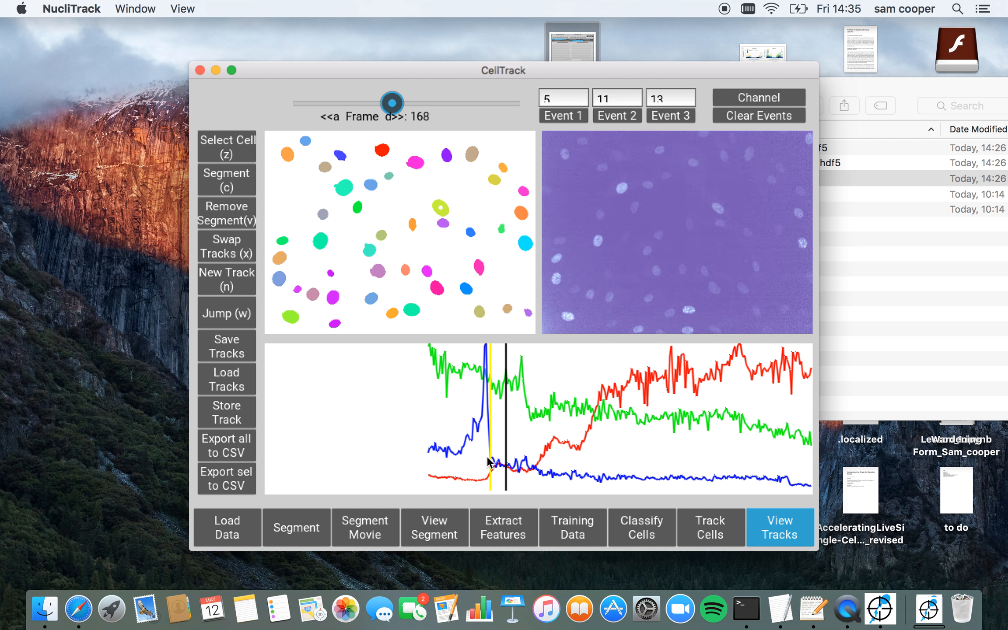
Move back and forth through the frames up to frame 174 to examine the yellow-green nucleus before the green peak
key("d")
key("d")
key("d")
key("d")
key("a")
key("a")
key("a")
key("a")
key("a")
key("a")
key("d")
key("d")
key("d")
key("d")
key("d")
key("d")
key("d")
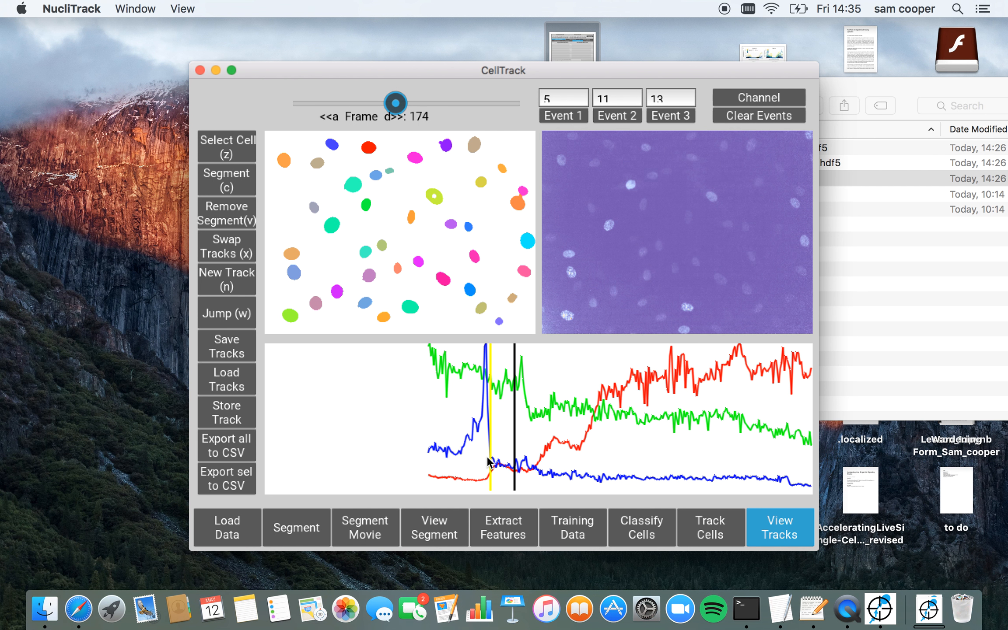
Examine the yellow-green nucleus frame by frame between frames 174 and 180, around the peak in its green curve
key("a")
key("a")
key("d")
key("d")
key("d")
key("a")
key("a")
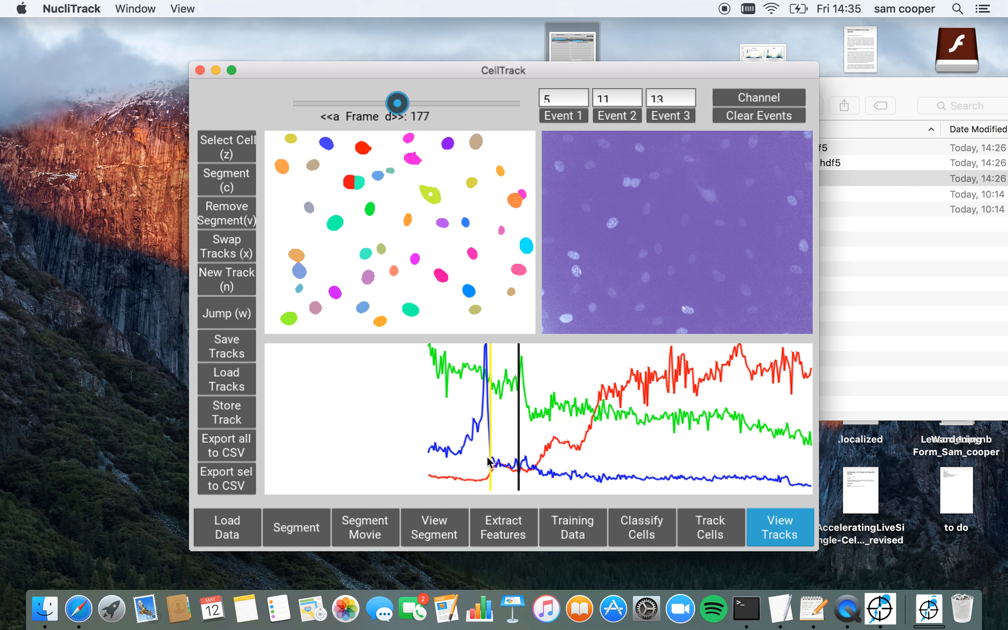
key("d")
key("d")
key("d")
key("d")
key("d")
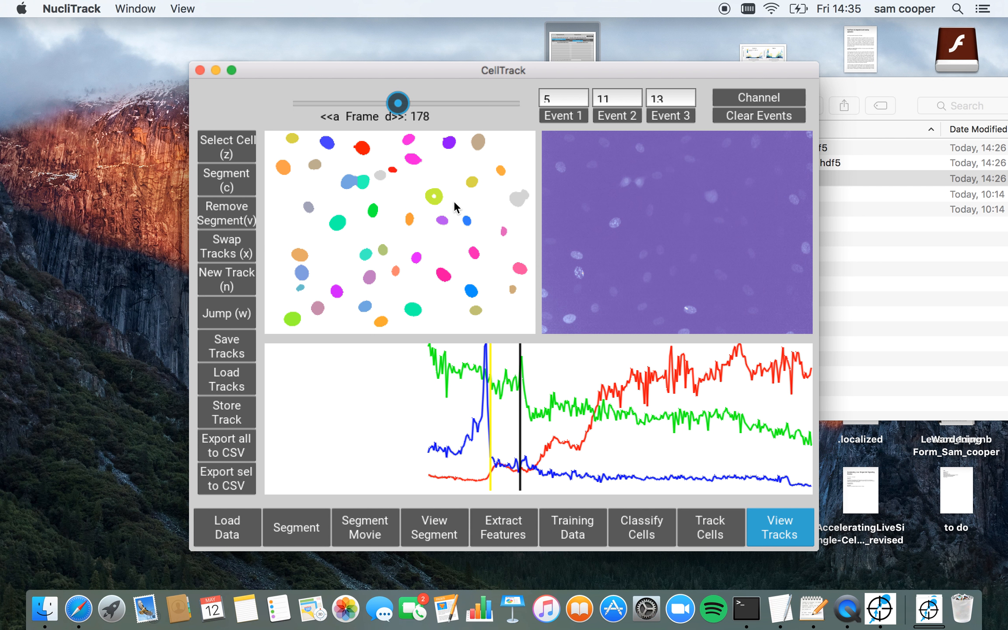
key("a")
key("a")
key("a")
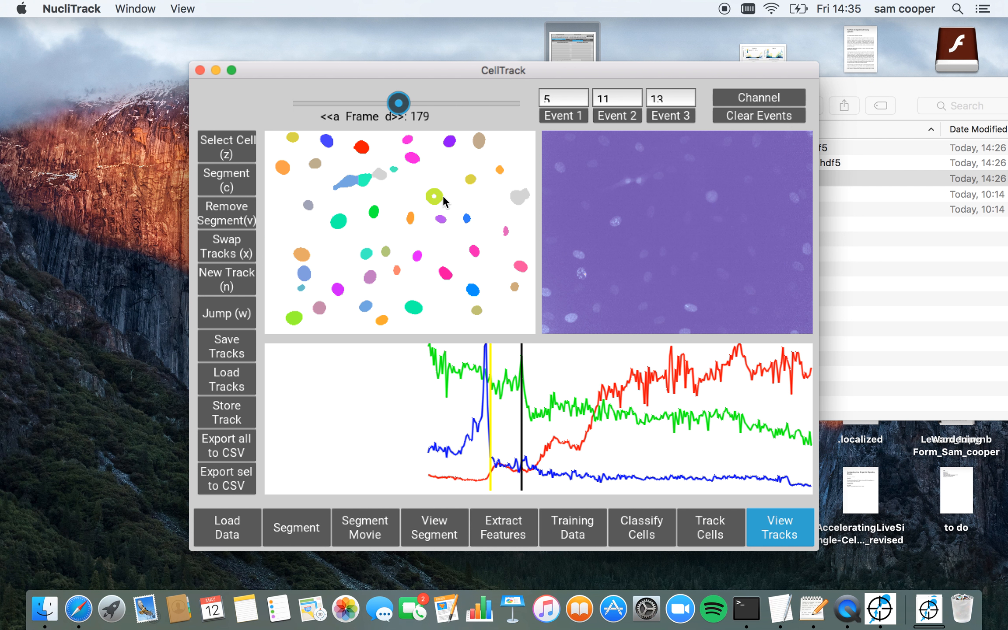
key("d")
key("d")
key("d")
key("d")
key("a")
key("a")
key("a")
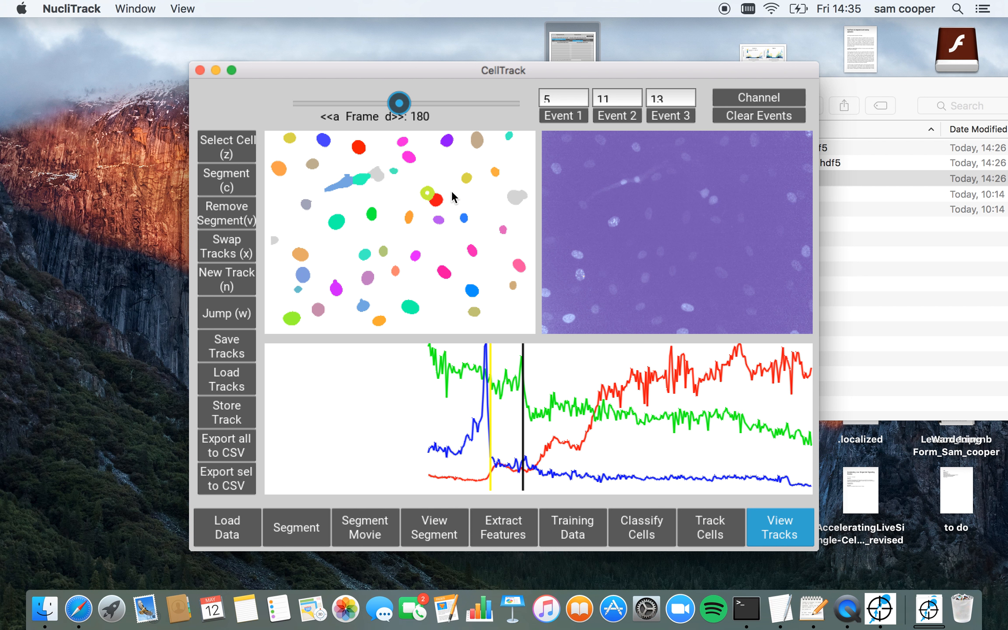
Go back to frame 174 and mark Event 2 on the track at the drop right after the green peak
key("a")
key("a")
key("a")
key("a")
key("a")
key("a")
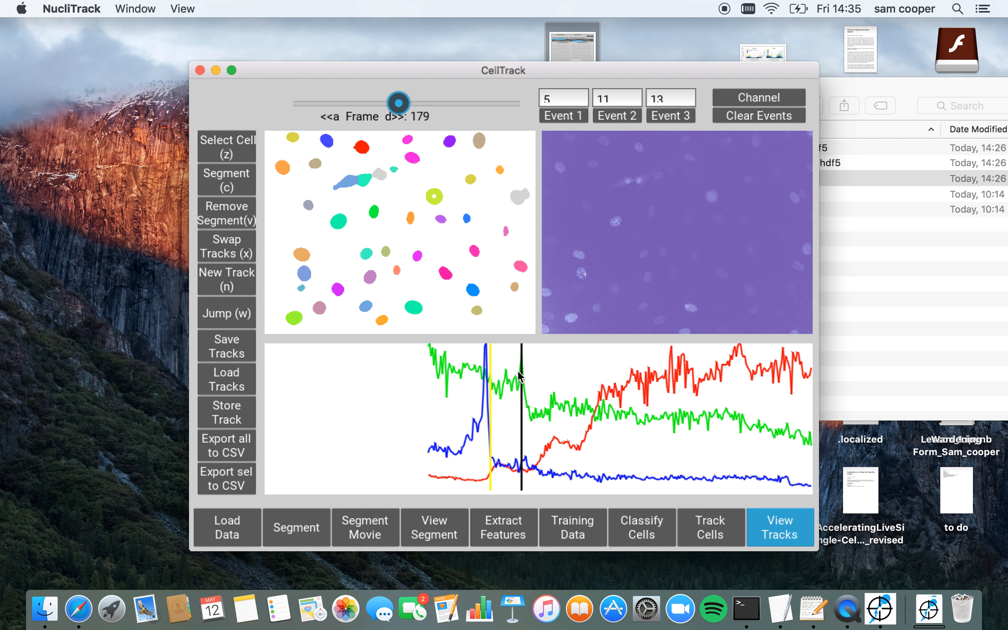
key("2")
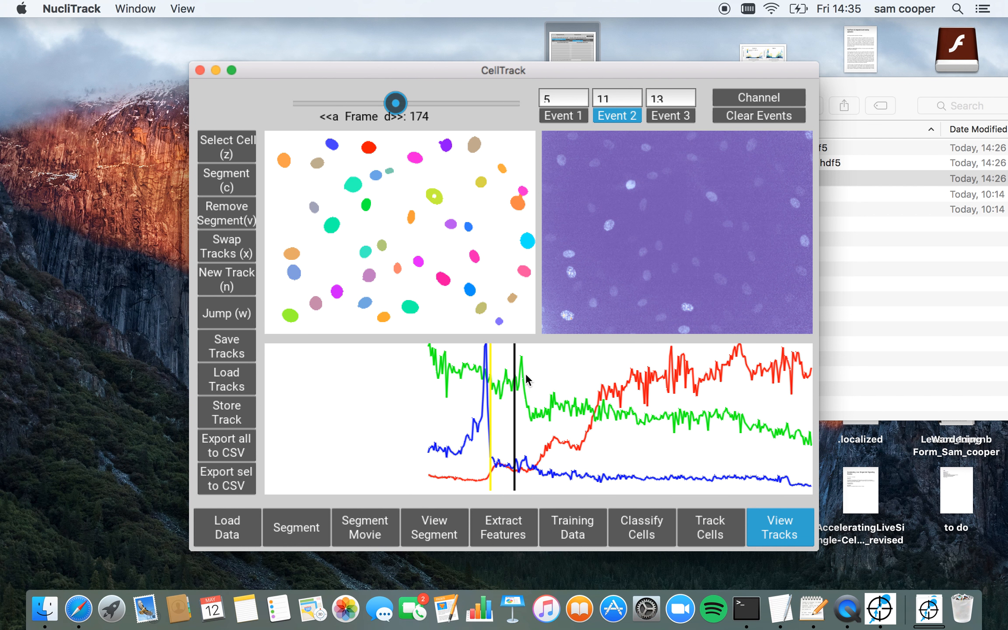
left_click(523, 374)
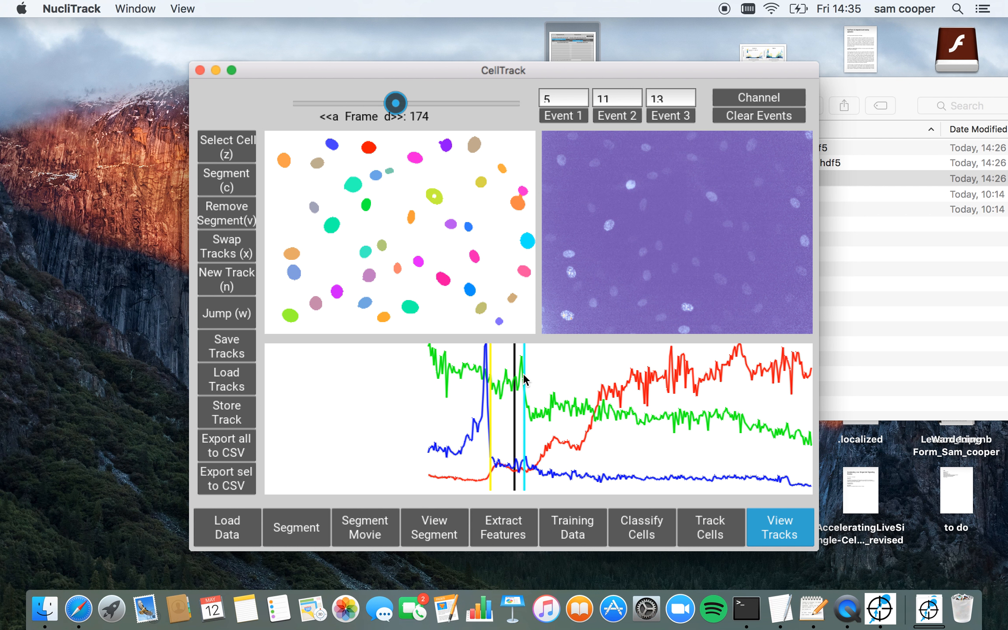
Follow the yellow-green nucleus forward to frame 198, past the Event 2 marker
key("d")
key("d")
key("d")
key("d")
key("d")
key("d")
key("d")
key("d")
key("d")
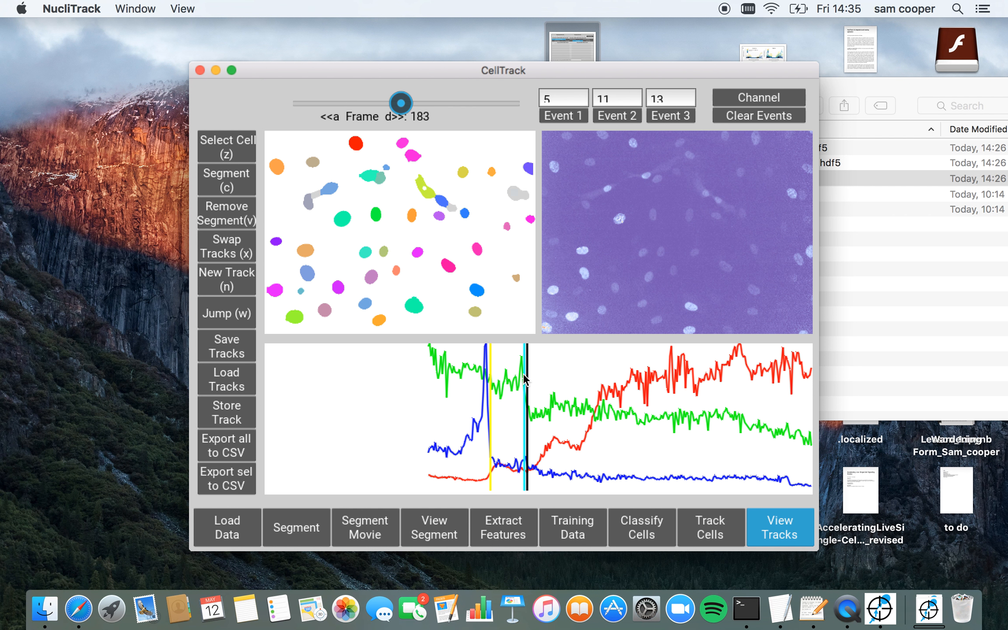
key("d")
key("d")
key("d")
key("d")
key("d")
key("d")
key("d")
key("d")
key("d")
key("d")
key("d")
key("d")
key("d")
key("d")
key("d")
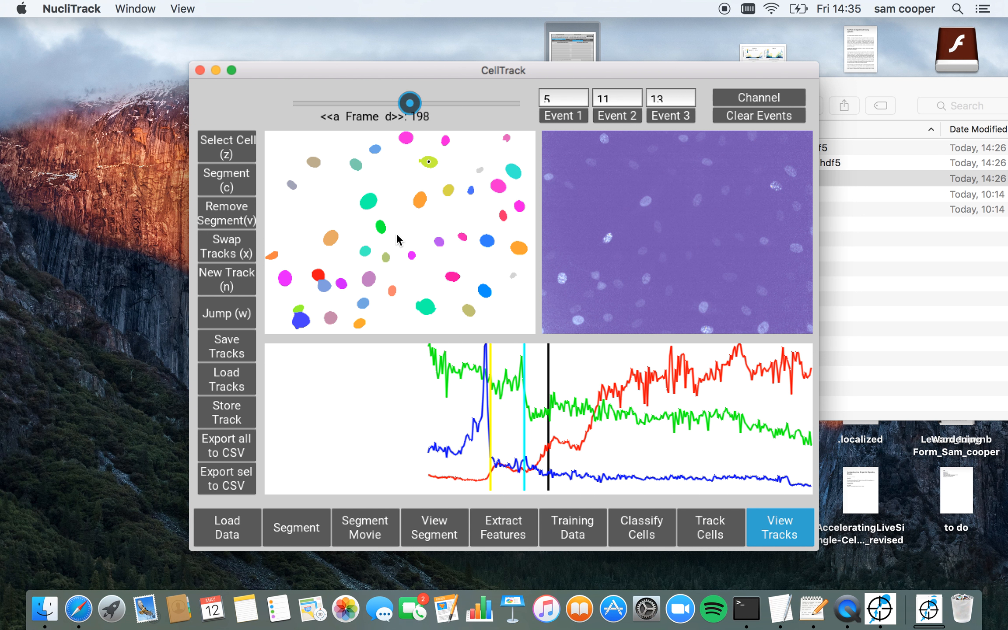
Plot the turquoise-green nucleus's track at frame 198 and examine it back to frame 189 at its blue peak
key("z")
left_click(366, 207)
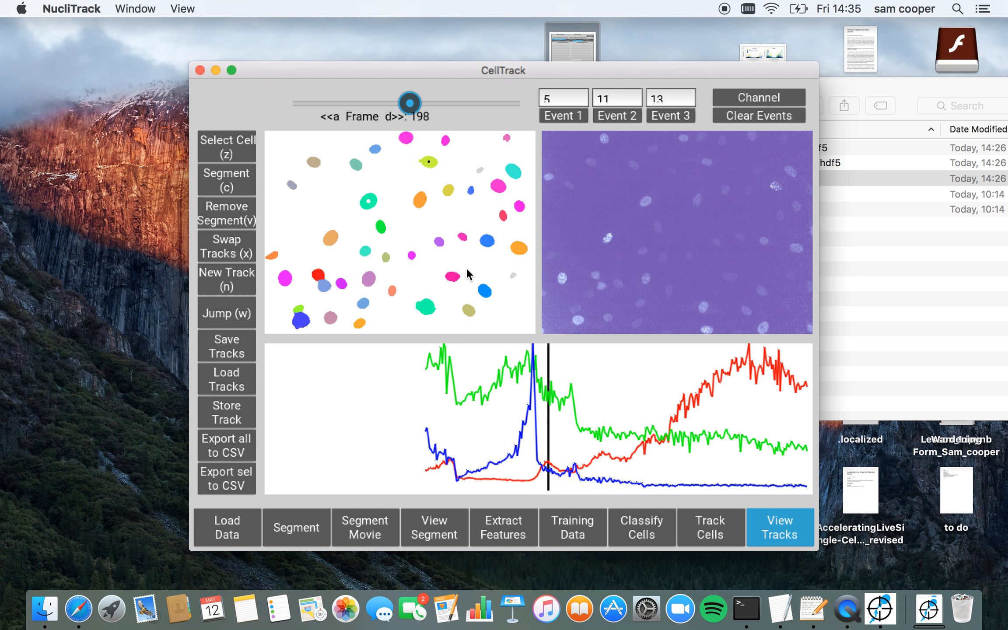
key("a")
key("a")
key("a")
key("a")
key("a")
key("a")
key("a")
key("a")
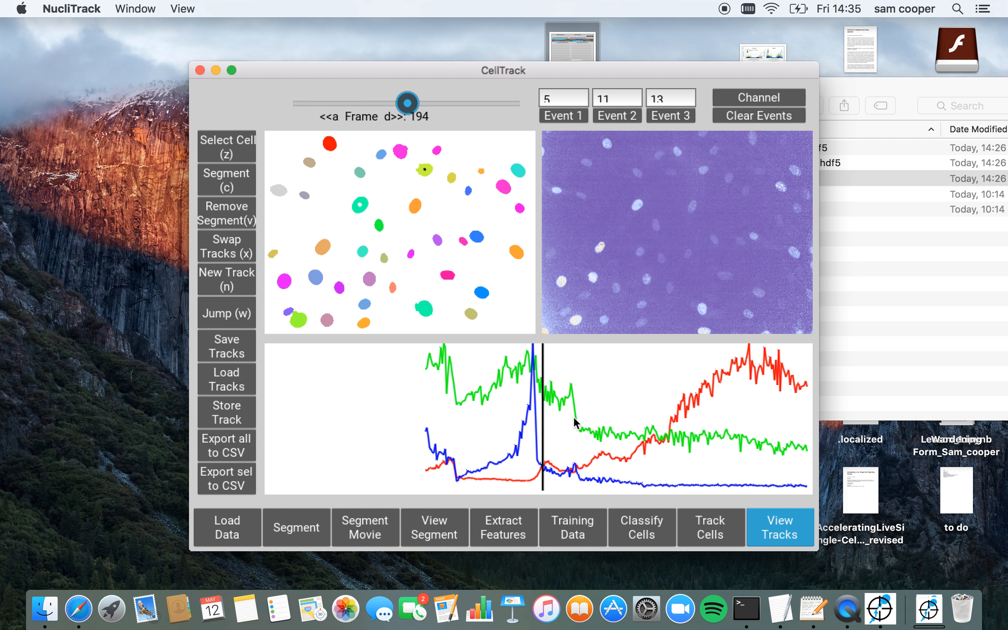
key("a")
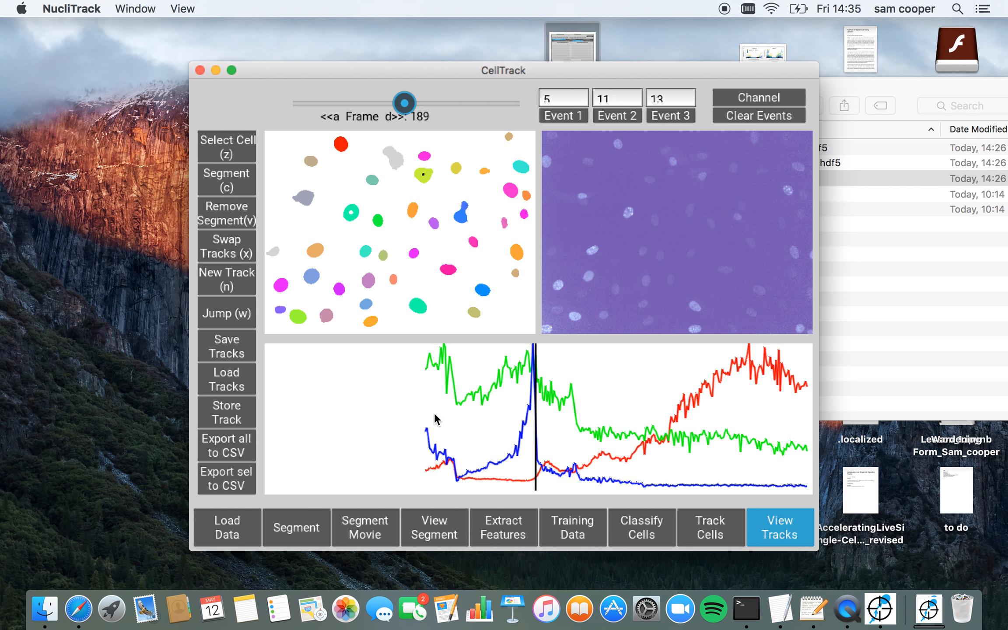
Jump to frame 129 at the early drop in the green curve and follow the turquoise-green nucleus forward to frame 139
left_click(450, 439)
key("d")
key("d")
key("d")
key("d")
key("d")
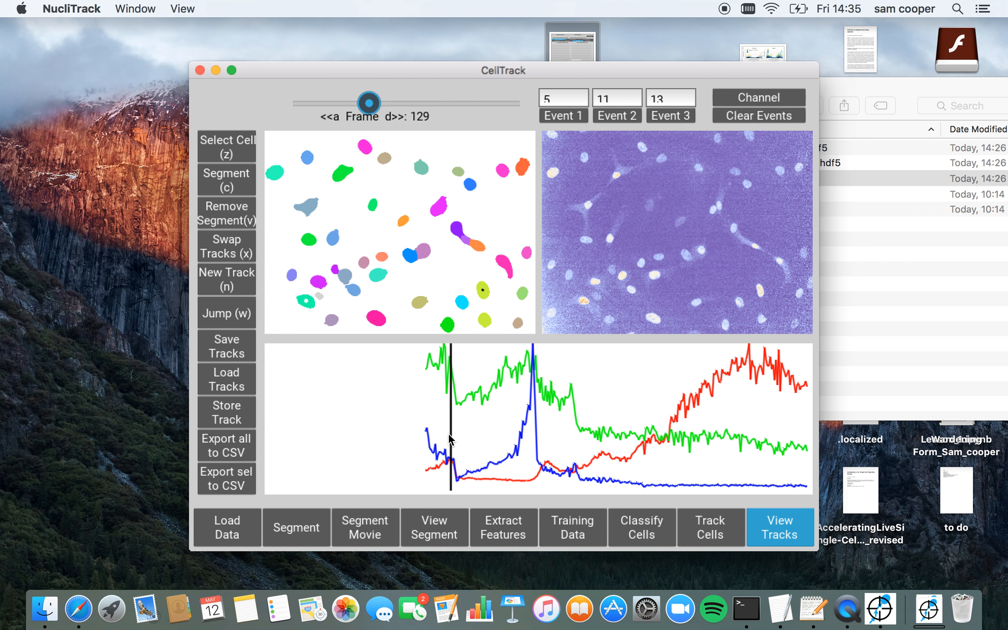
key("d")
key("d")
key("d")
key("d")
key("d")
key("d")
key("d")
key("d")
key("d")
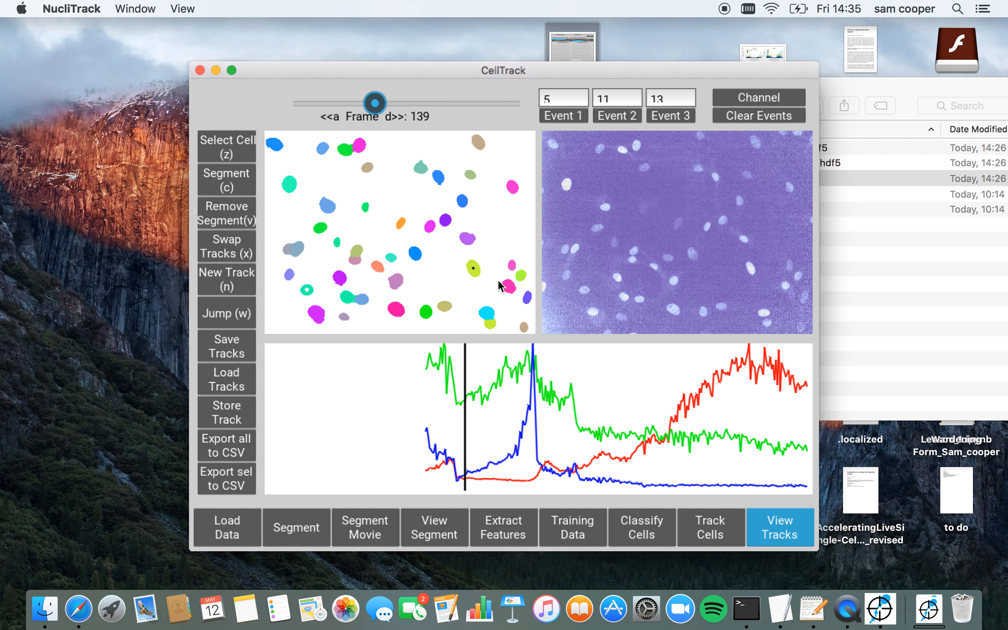
Trace the turquoise-green nucleus backward to frame 129 to check where its track changes nuclei
key("a")
key("a")
key("a")
key("a")
key("a")
key("a")
key("a")
key("a")
key("a")
key("a")
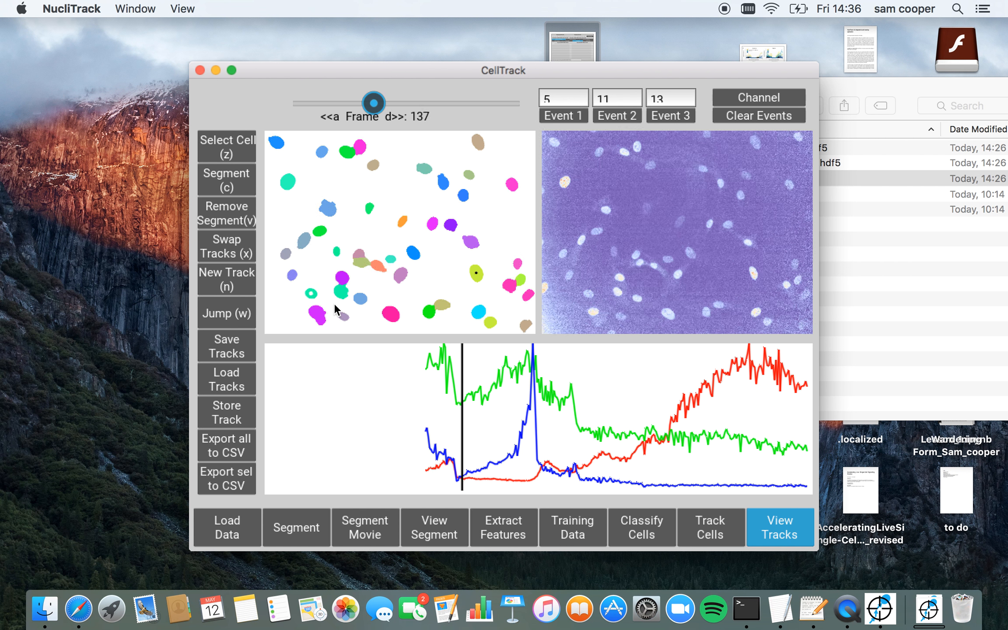
key("a")
key("a")
key("a")
key("a")
key("a")
key("a")
key("a")
key("a")
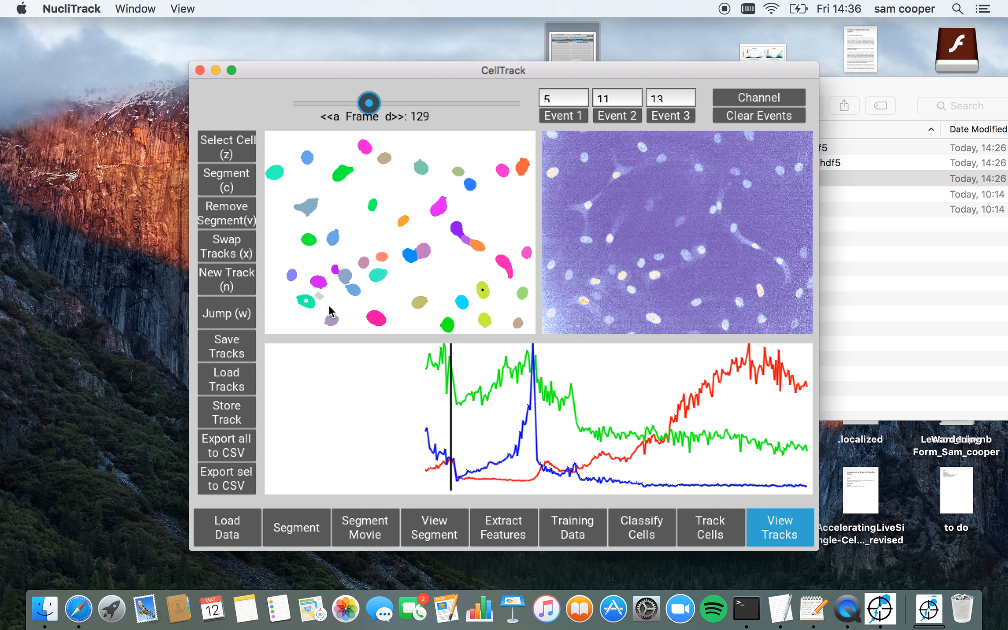
Continue tracing the turquoise-green nucleus backward from frame 129 to frame 113, near the start of its track
key("a")
key("a")
key("a")
key("a")
key("a")
key("a")
key("a")
key("a")
key("a")
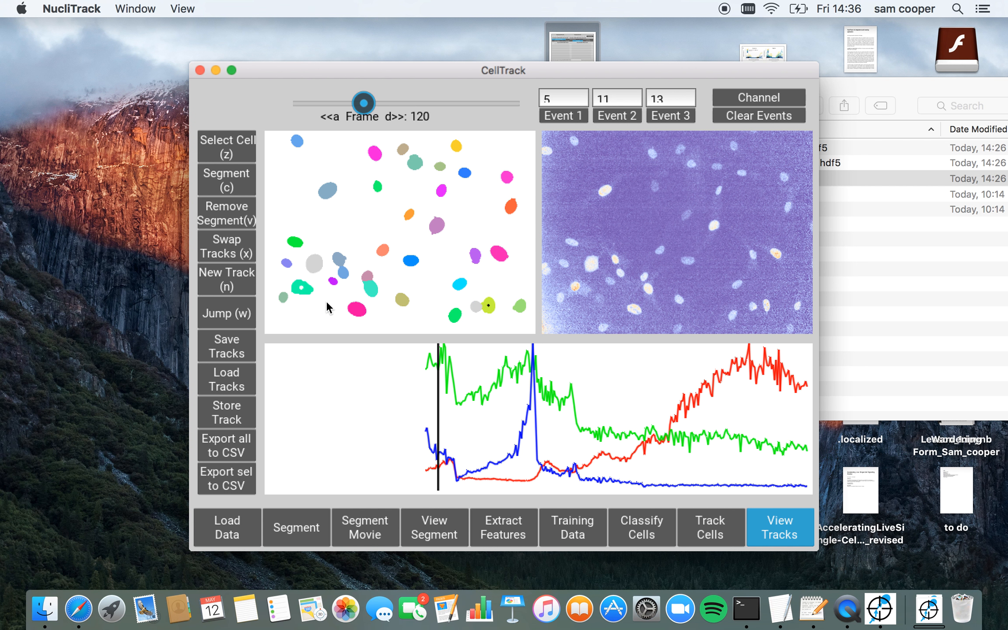
key("a")
key("a")
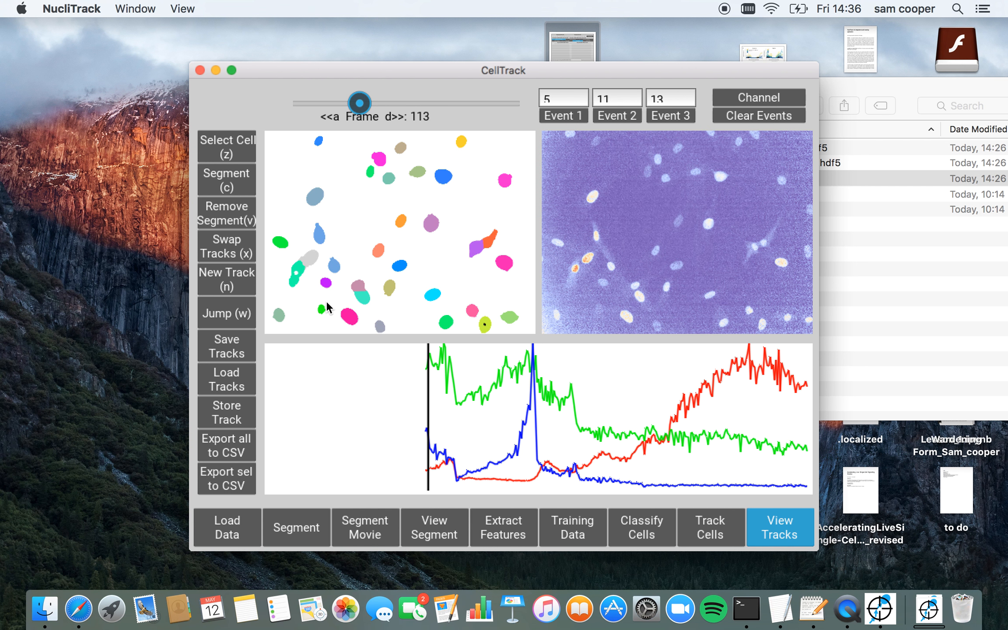
Plot the track of the small green nucleus in the lower-left area of the label image at frame 116
key("d")
key("d")
key("d")
key("z")
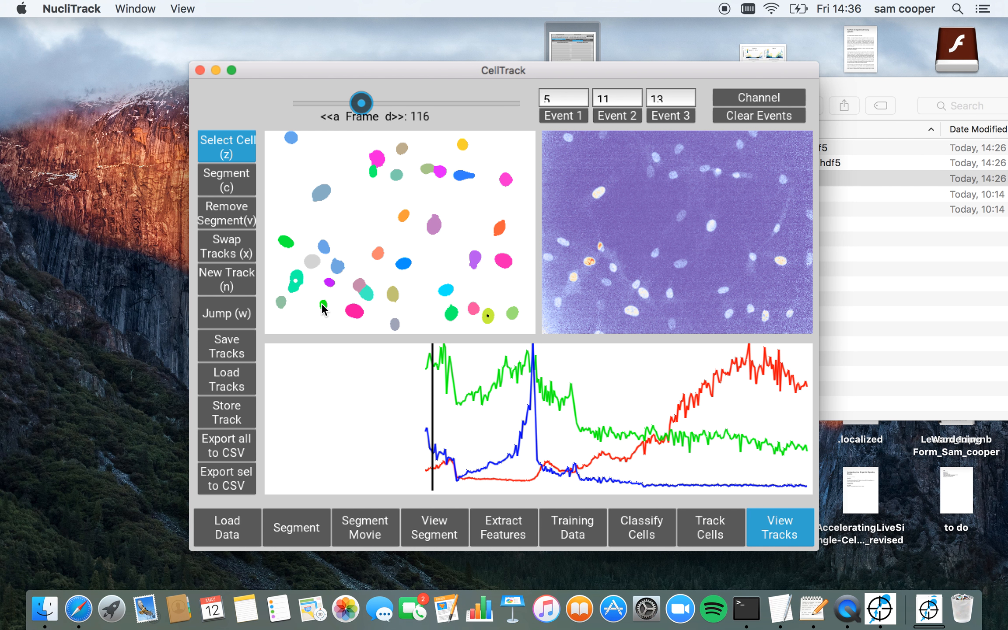
left_click(323, 306)
Follow the small nucleus forward from frame 116 to frame 131, past the end of its plotted curves
key("d")
key("d")
key("d")
key("d")
key("d")
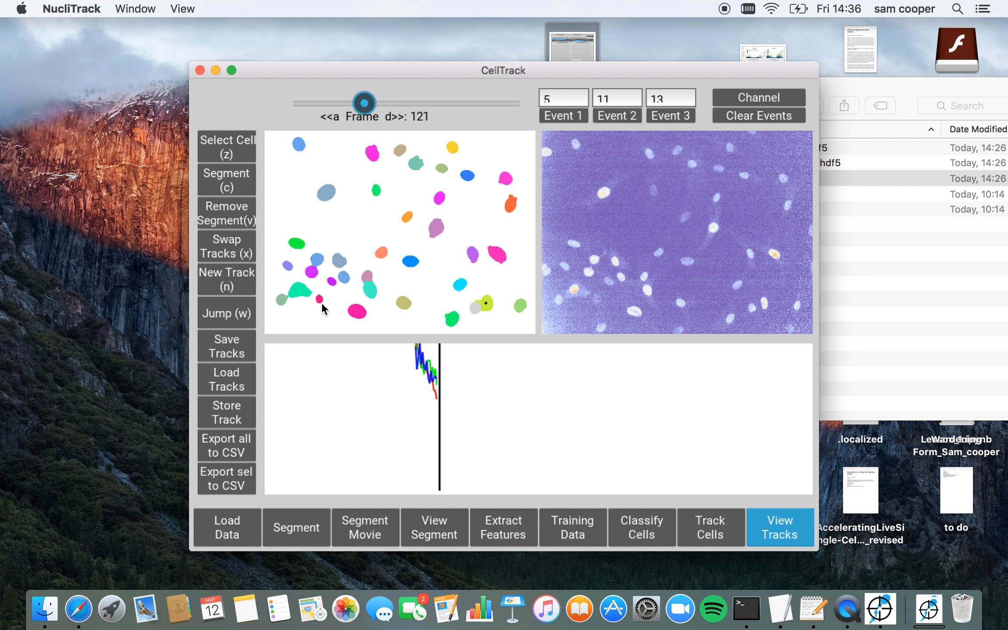
key("d")
key("d")
key("d")
key("d")
key("d")
key("d")
key("d")
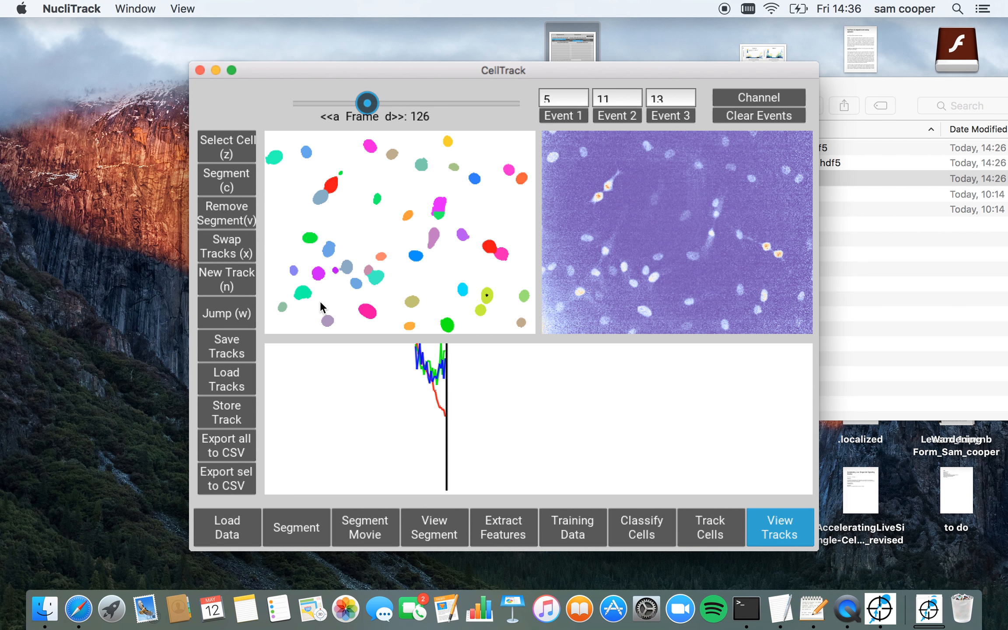
key("d")
key("d")
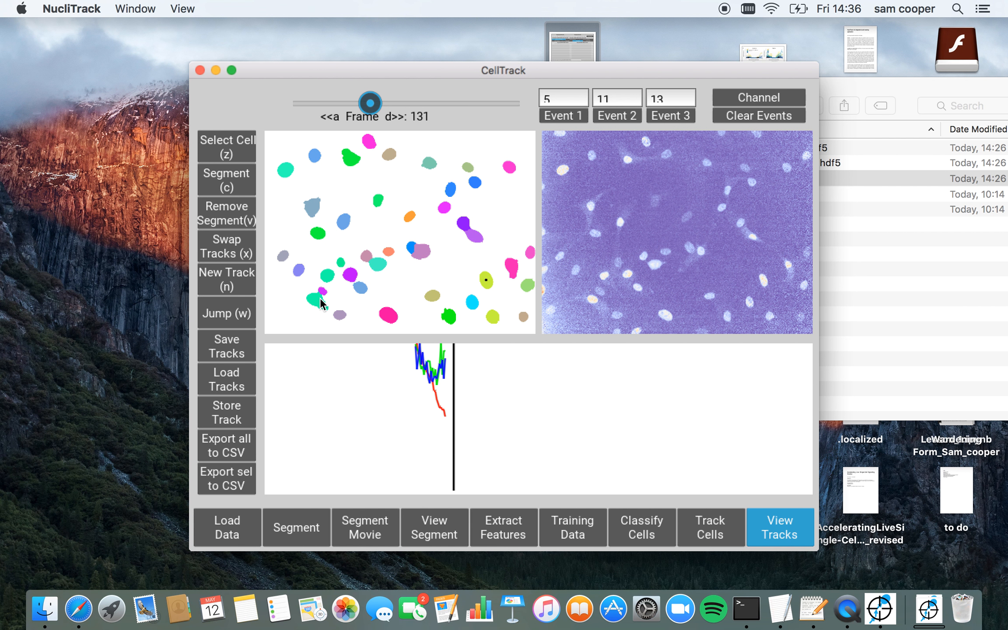
Swap tracks at frame 131 to continue the small nucleus's track, and check the result up to frame 133
key("x")
key("d")
key("d")
key("d")
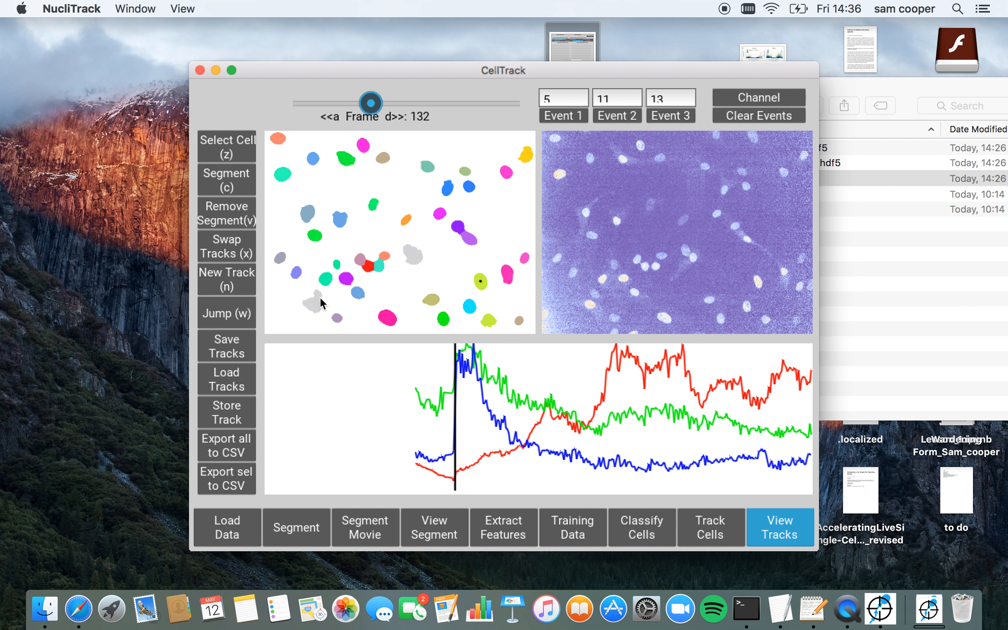
key("d")
key("a")
key("a")
key("d")
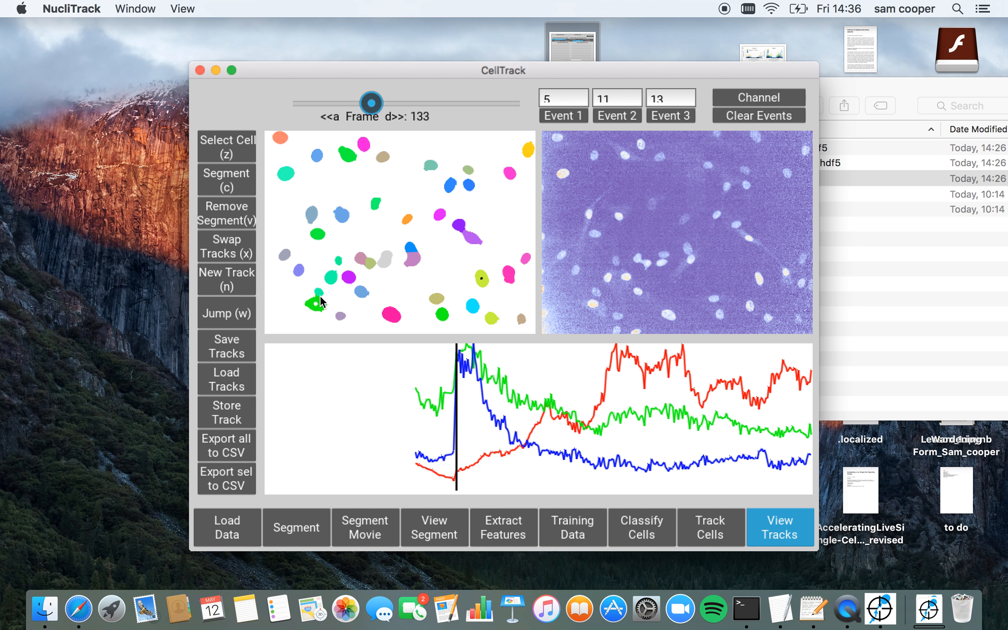
Swap tracks at frame 133 onto the small turquoise nucleus beside the large green one and check the track up to frame 136
key("x")
key("d")
key("d")
key("d")
key("d")
key("d")
key("d")
key("d")
key("d")
key("d")
key("d")
key("d")
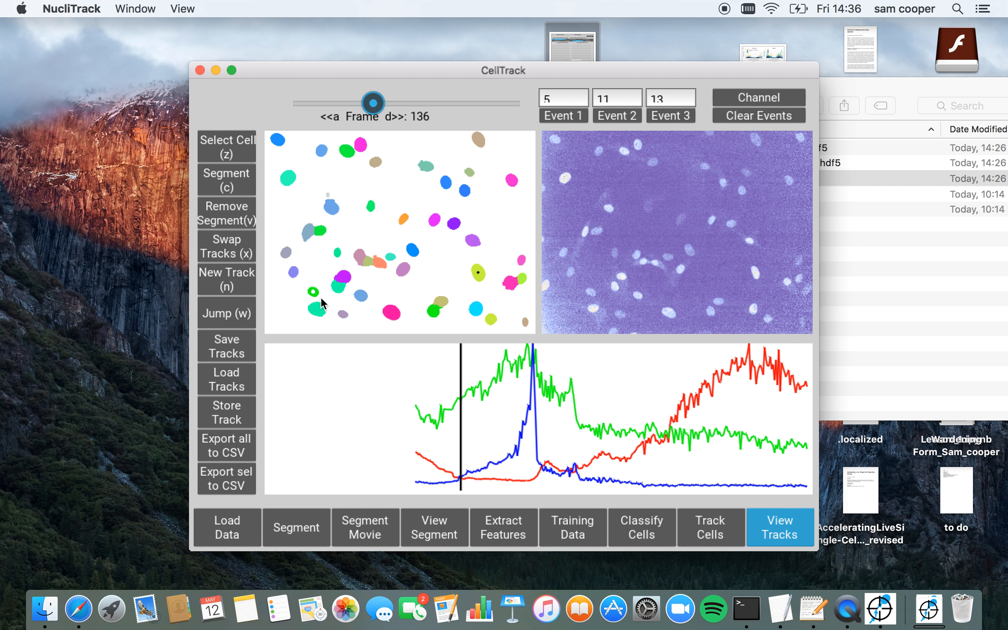
Follow the corrected bright-green nucleus's track forward from frame 136 to frame 156
key("d")
key("d")
key("d")
key("d")
key("d")
key("d")
key("d")
key("d")
key("d")
key("d")
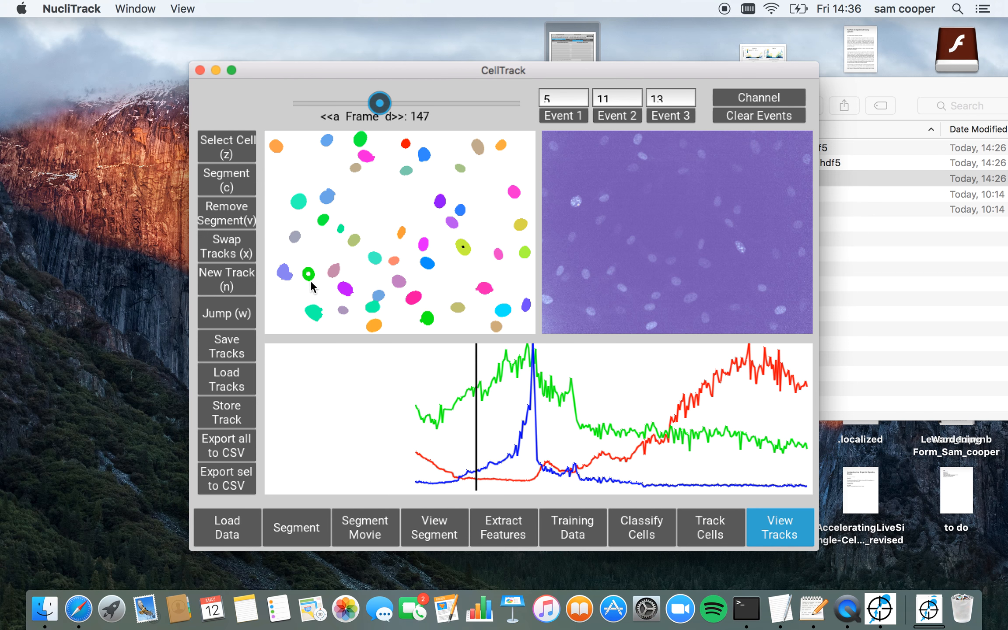
key("d")
key("d")
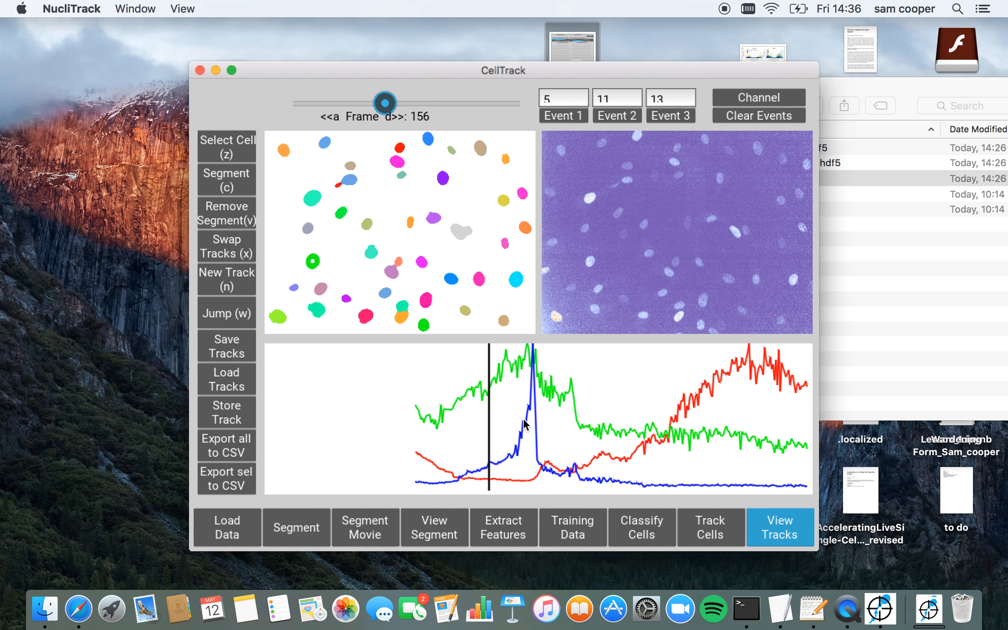
Jump to the early part of the corrected track and step back to frame 98, before the track's start
key("w")
key("a")
key("a")
key("a")
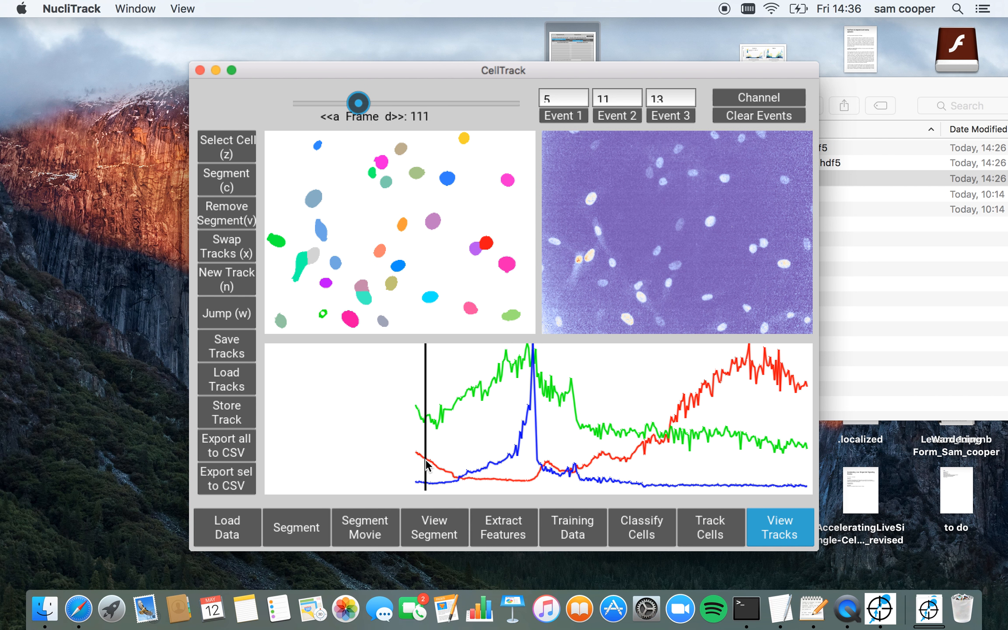
key("a")
key("a")
key("a")
key("a")
key("a")
key("a")
key("a")
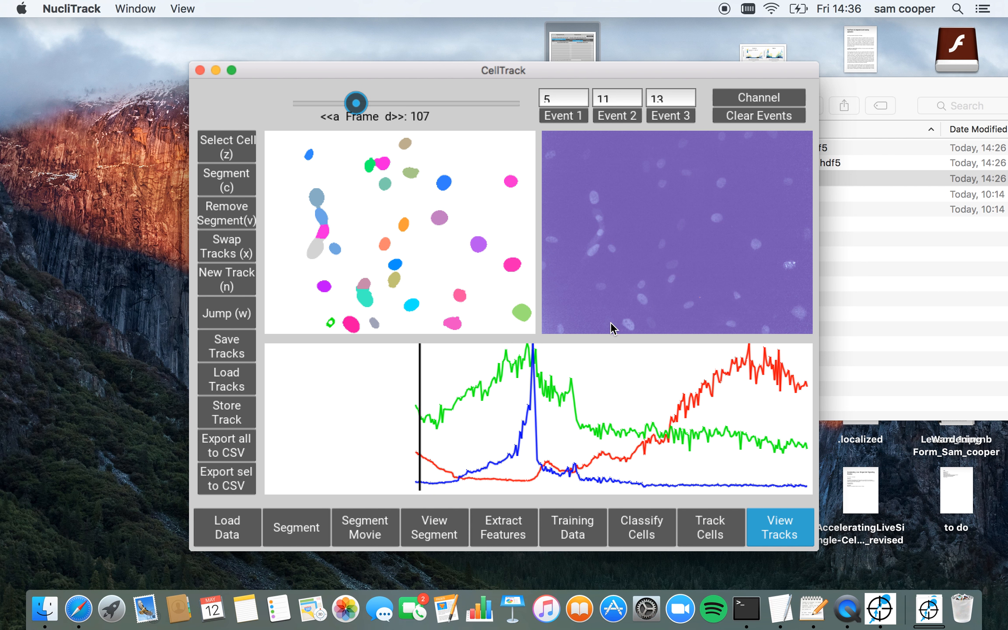
key("a")
key("a")
key("a")
key("a")
key("a")
key("a")
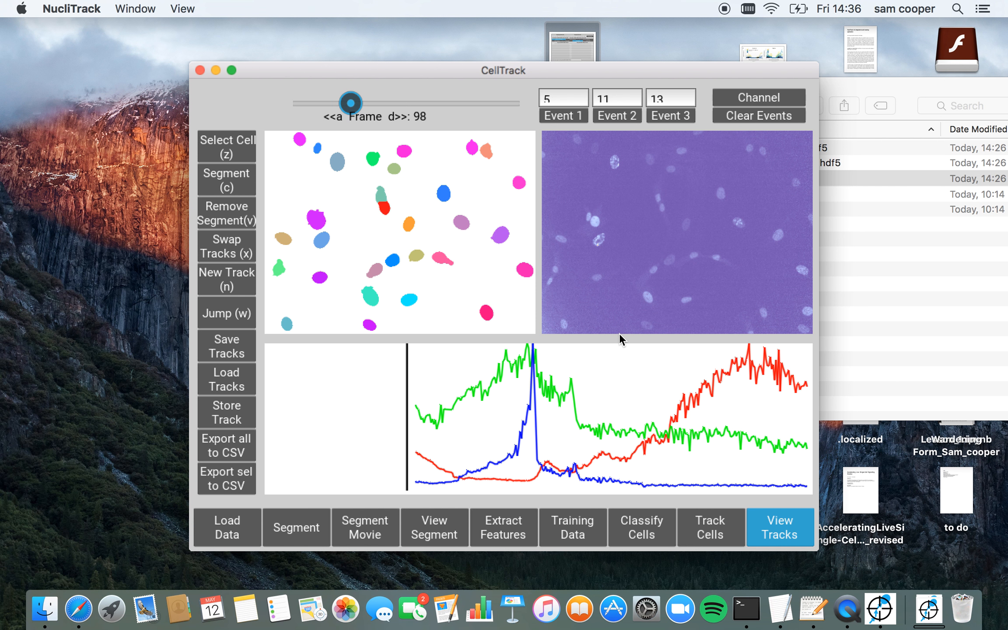
Step forward from frame 98 to frame 116, checking the beginning of the bright-green nucleus's track
key("d")
key("d")
key("d")
key("d")
key("d")
key("d")
key("d")
key("d")
key("d")
key("d")
key("d")
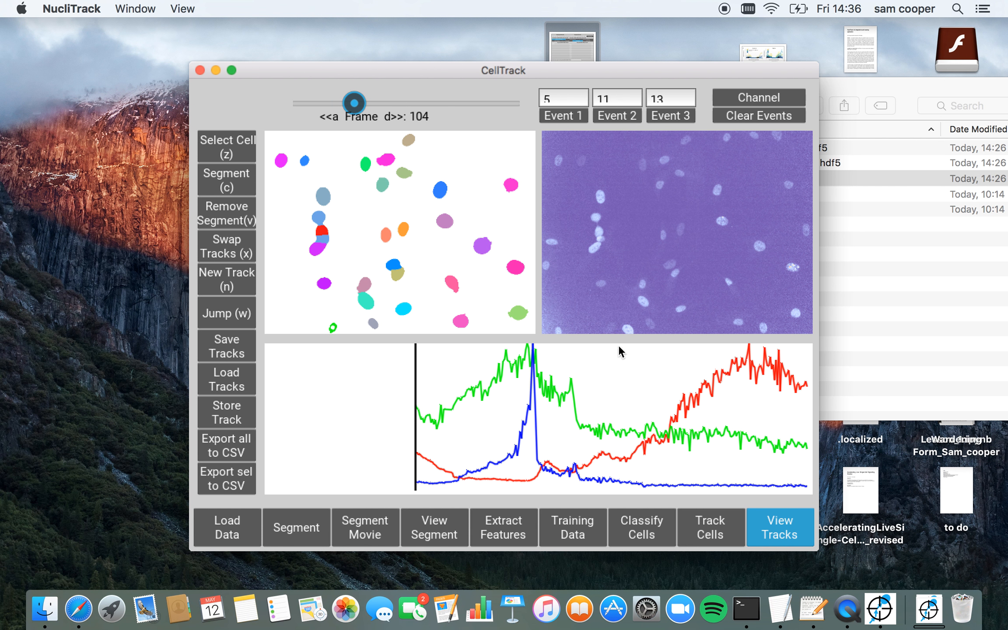
key("d")
key("d")
key("d")
key("d")
key("d")
key("d")
key("d")
key("d")
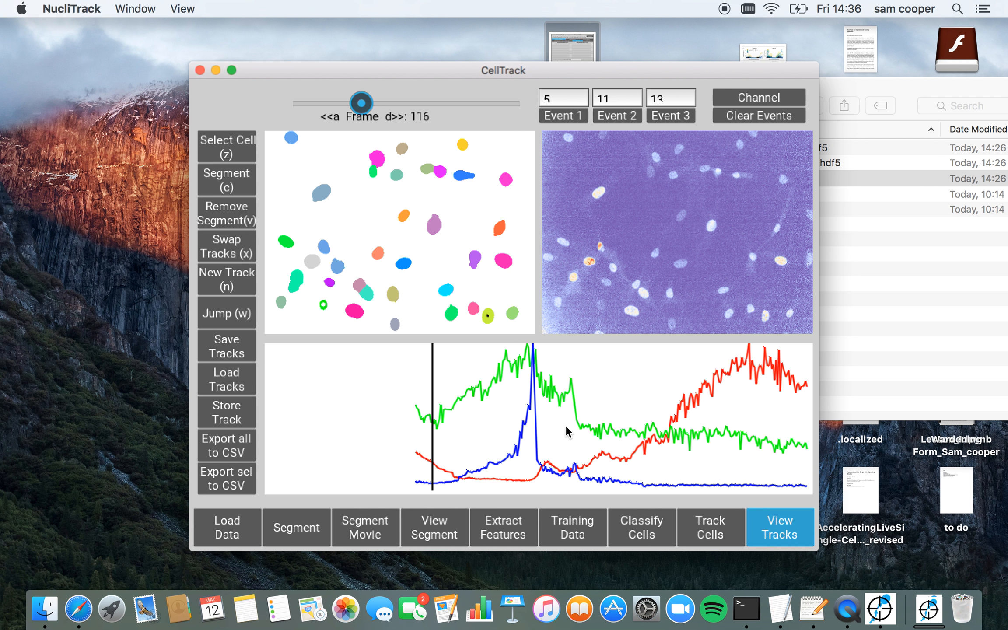
Jump to frame 215 just before the drop in the green curve and follow the nucleus to frame 225
key("w")
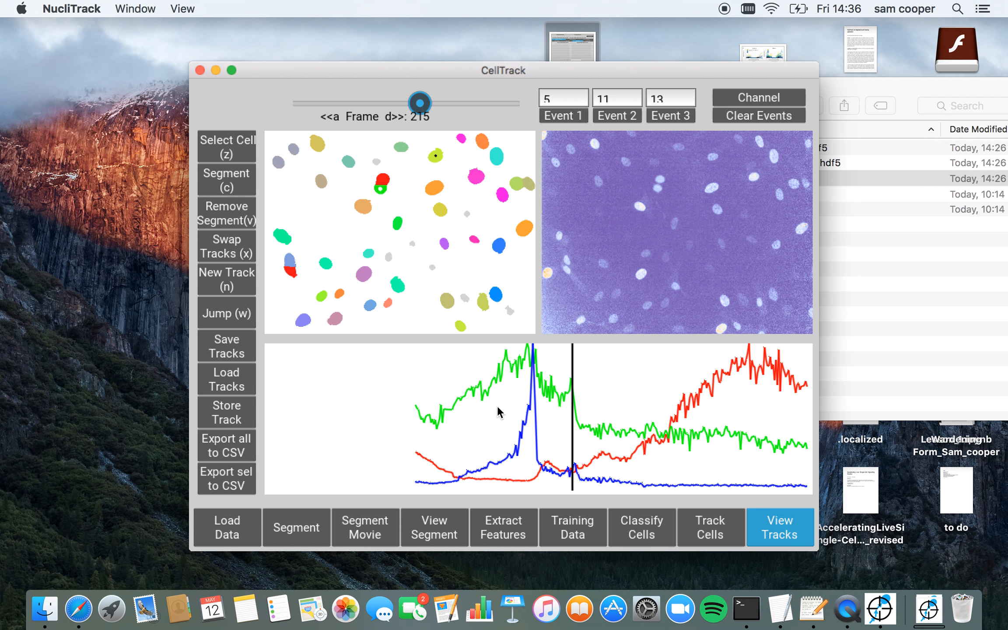
key("d")
key("d")
key("d")
key("d")
key("d")
key("d")
key("d")
key("d")
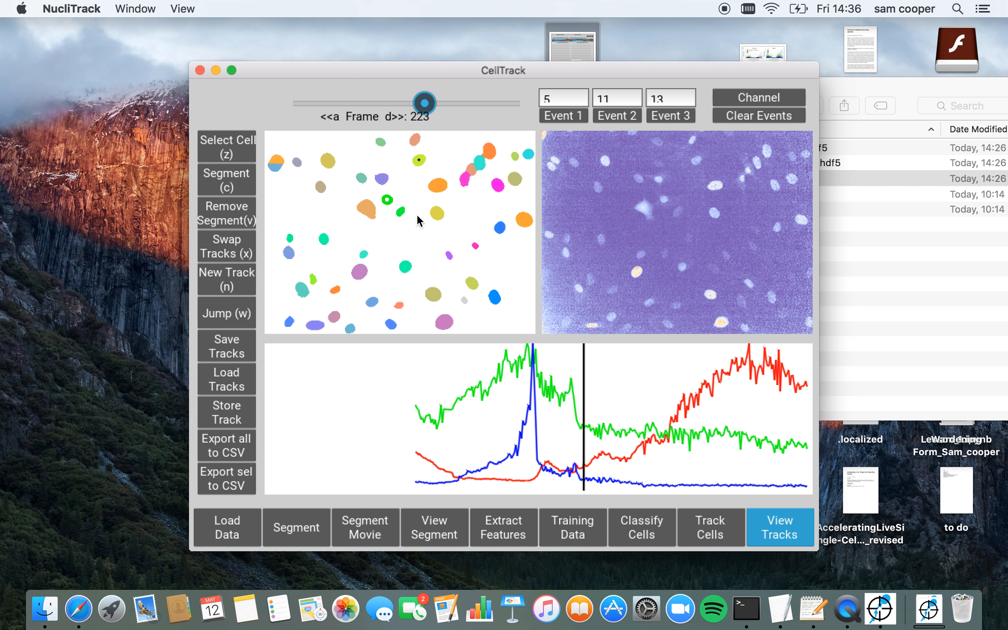
key("d")
key("d")
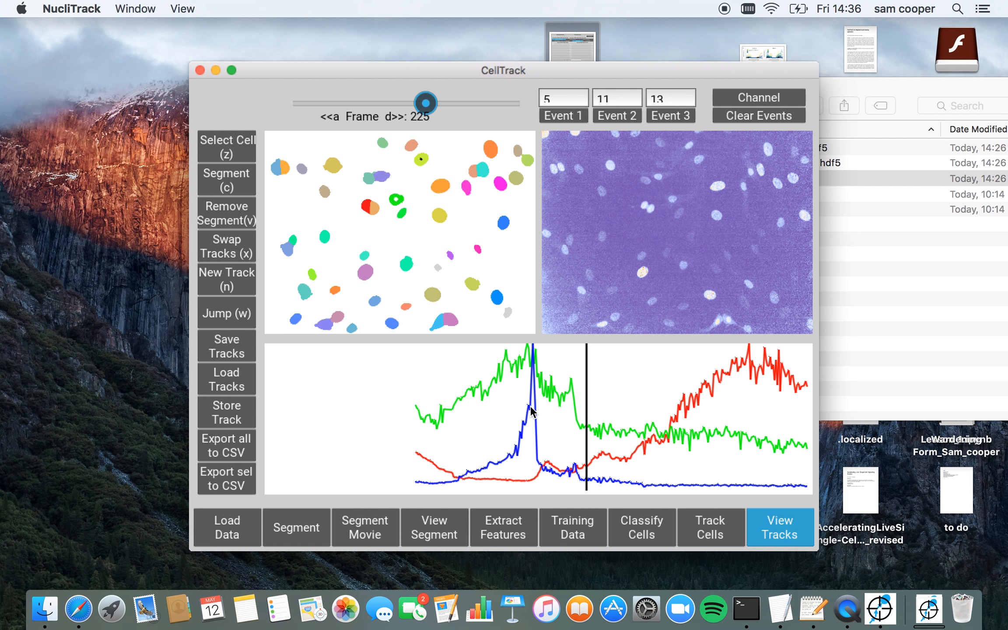
Jump to frame 130 and examine the small bright-green nucleus's track frame by frame back to frame 126
key("w")
left_click(451, 427)
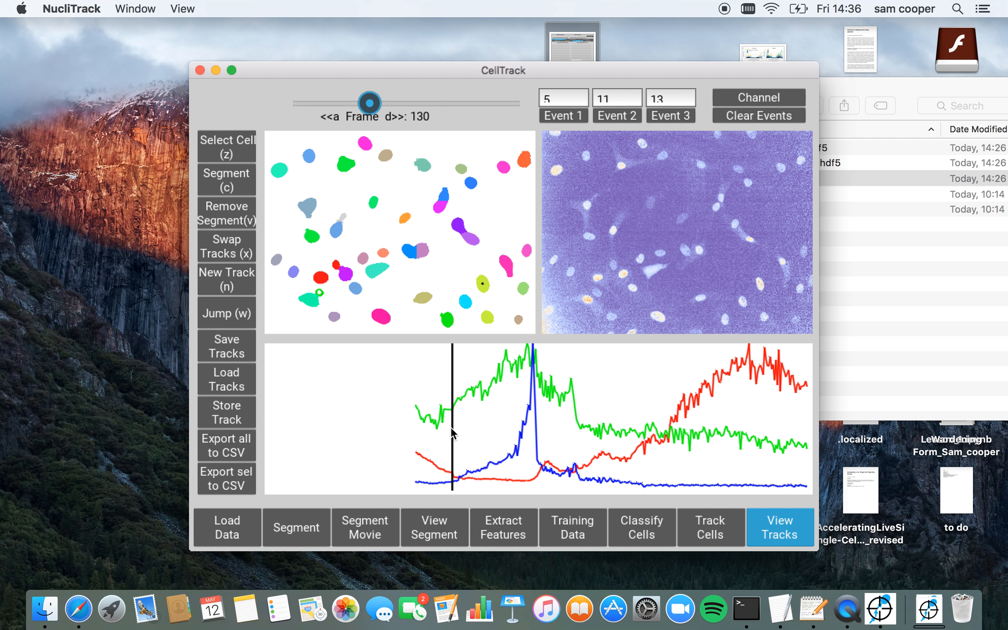
key("d")
key("a")
key("a")
key("a")
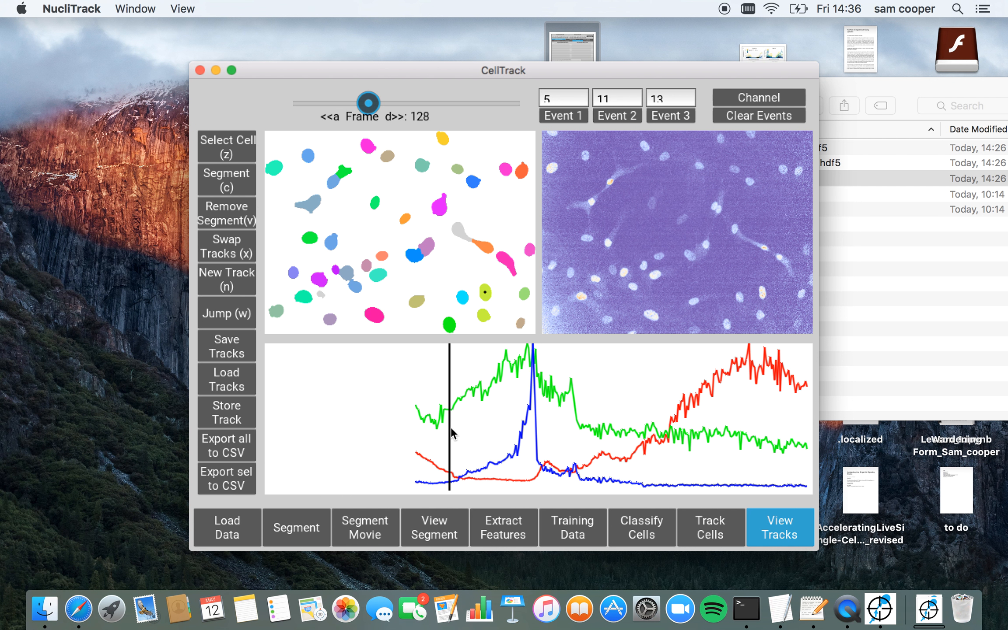
key("a")
key("a")
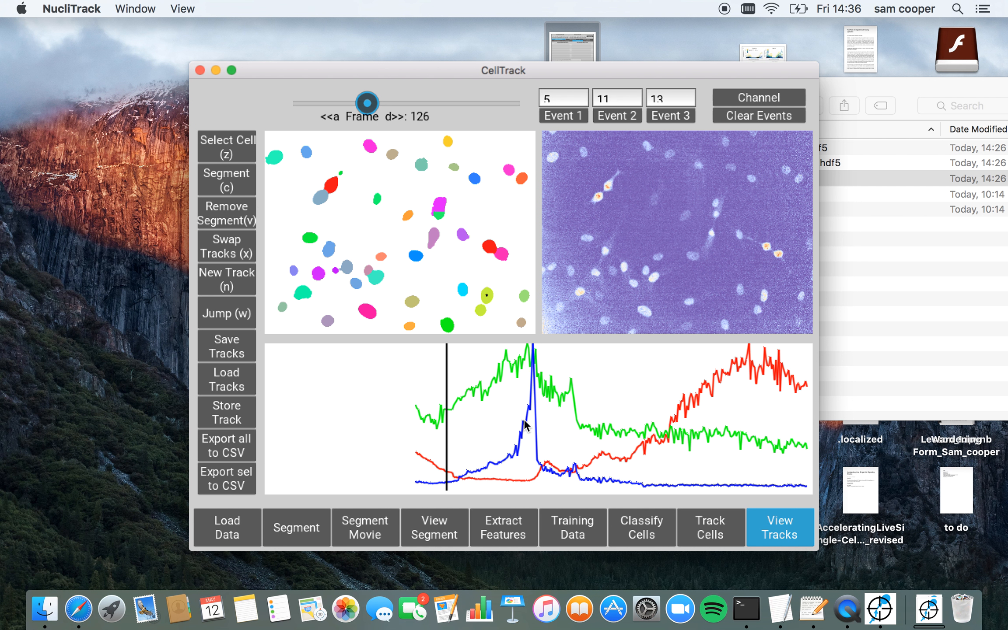
Mark Event 1 at the track's blue peak and Event 2 at the sharp drop in its green curve
key("1")
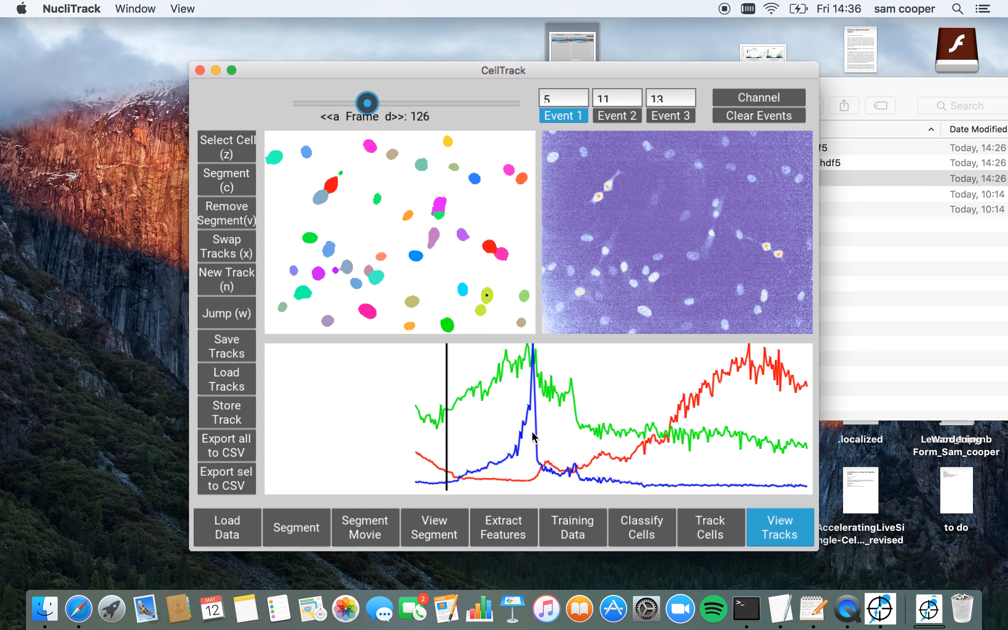
left_click(532, 433)
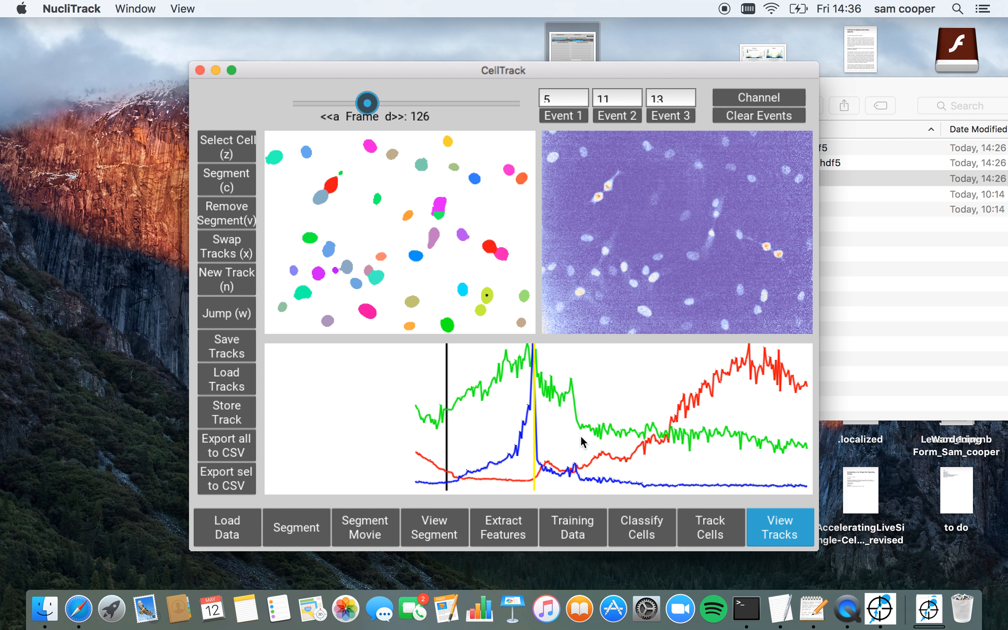
key("2")
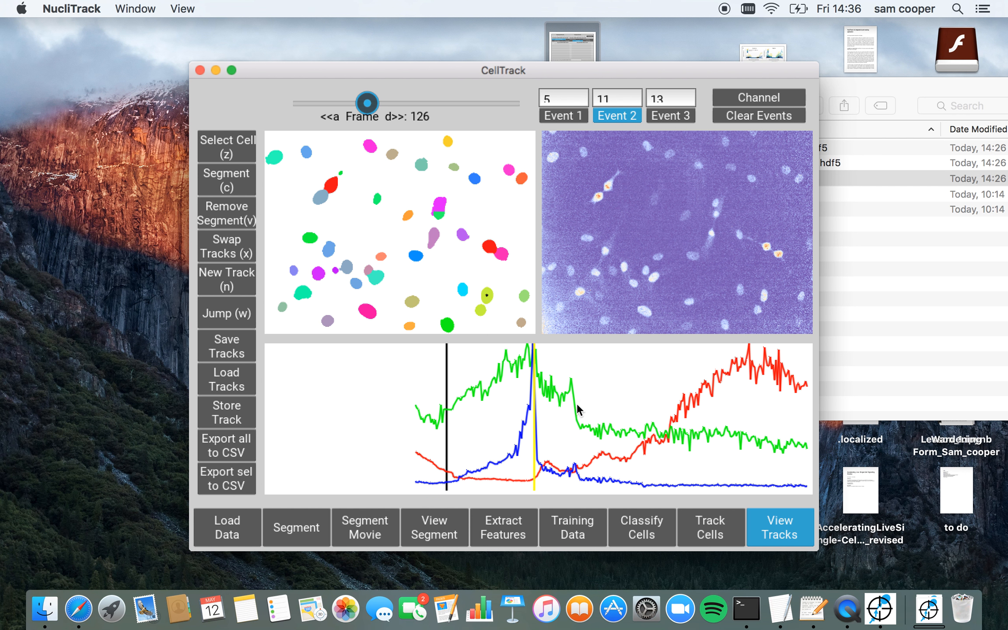
left_click(577, 415)
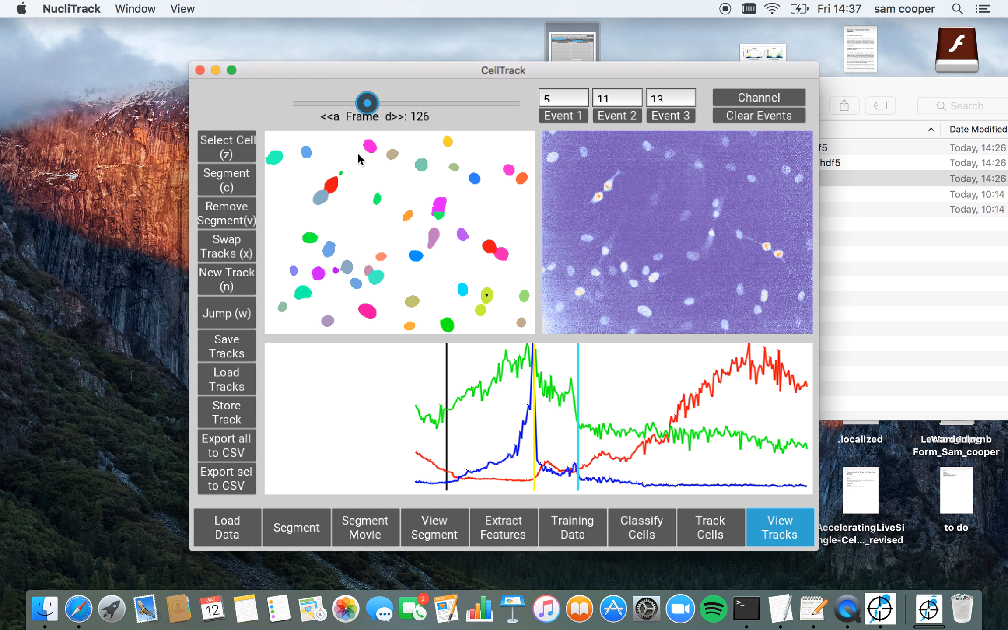
Store the bright-green nucleus's track at frame 123 and export the selected tracks to CSV
key("a")
key("a")
key("a")
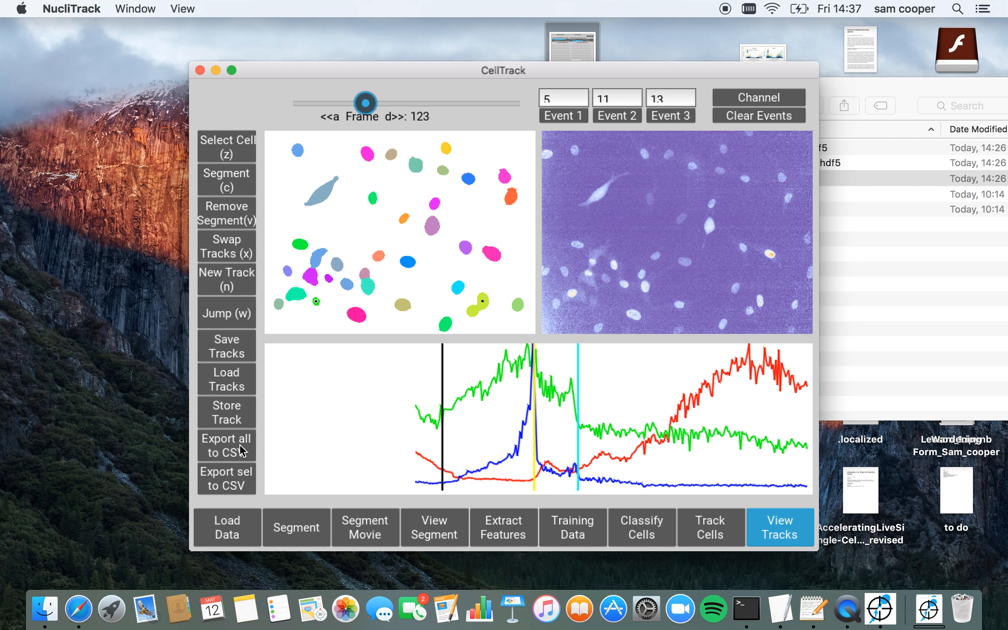
left_click(235, 484)
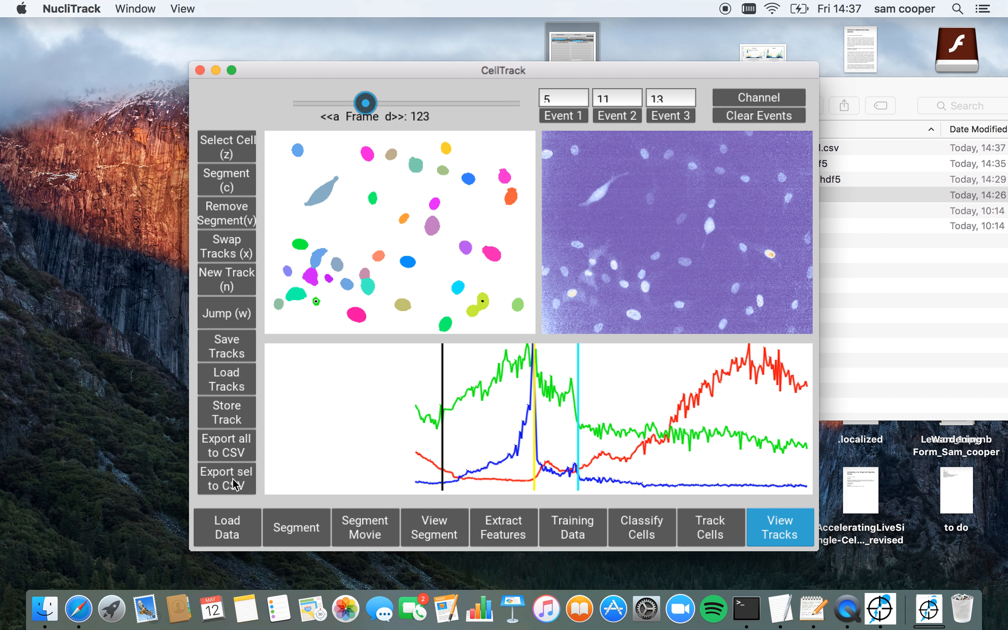
Switch to the RPE_example folder in Finder and open the exported example_data_sel.csv with Numbers
left_click(909, 303)
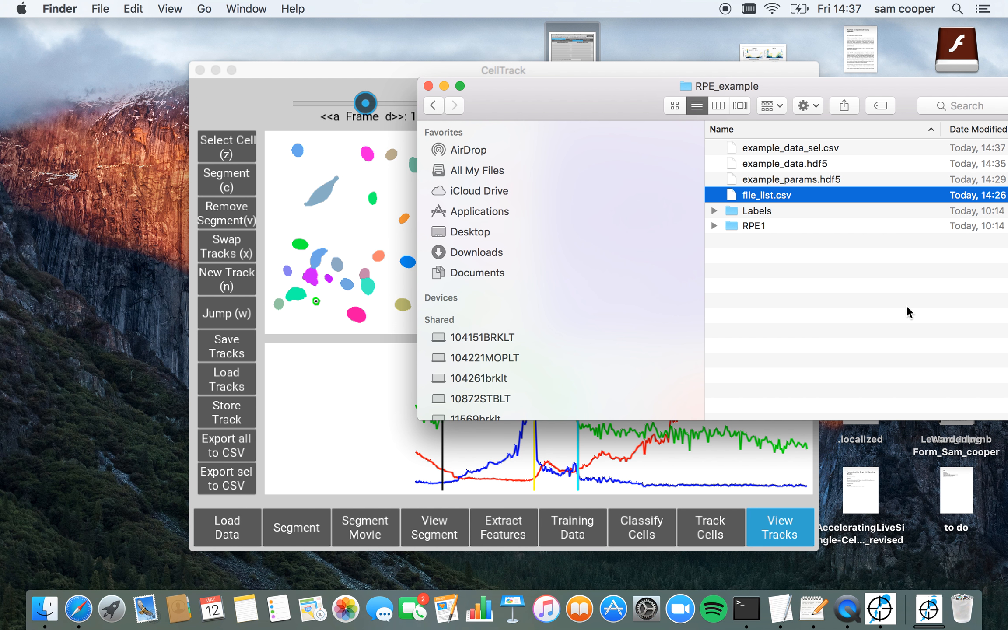
right_click(774, 195)
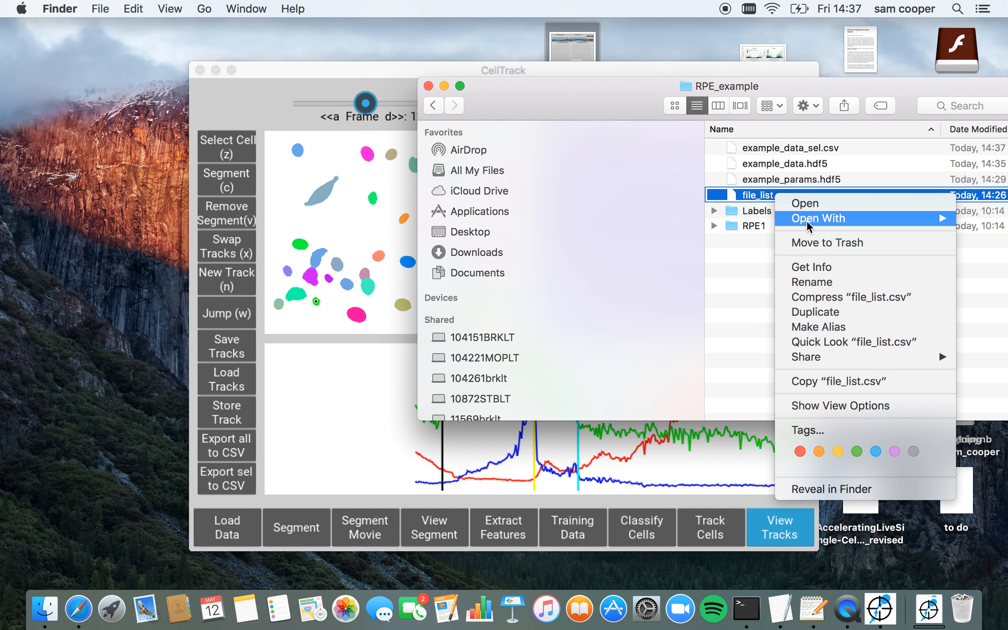
mouse_move(807, 223)
left_click(867, 206)
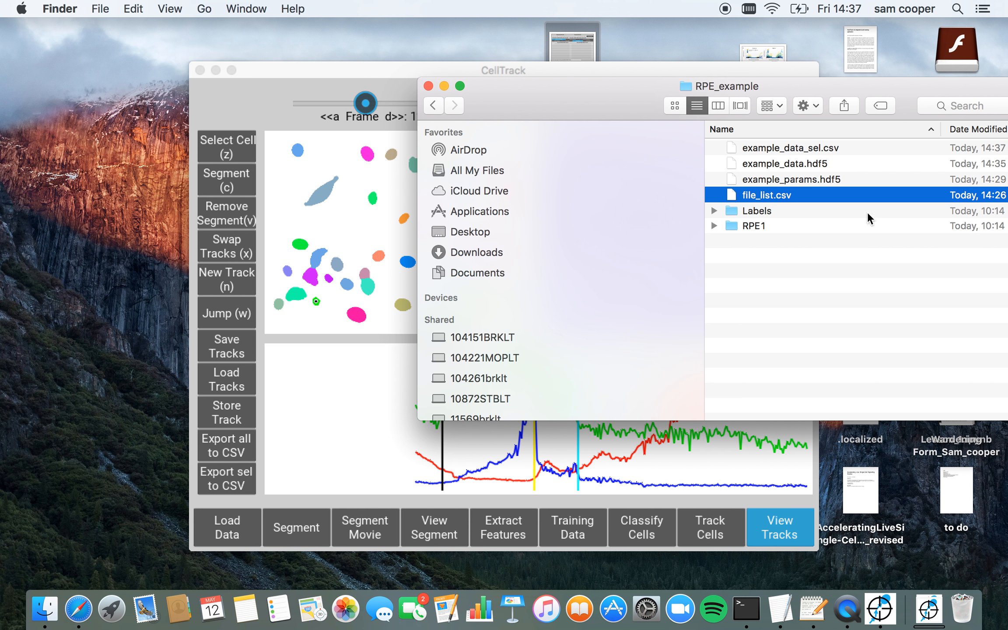
left_click(781, 149)
right_click(780, 149)
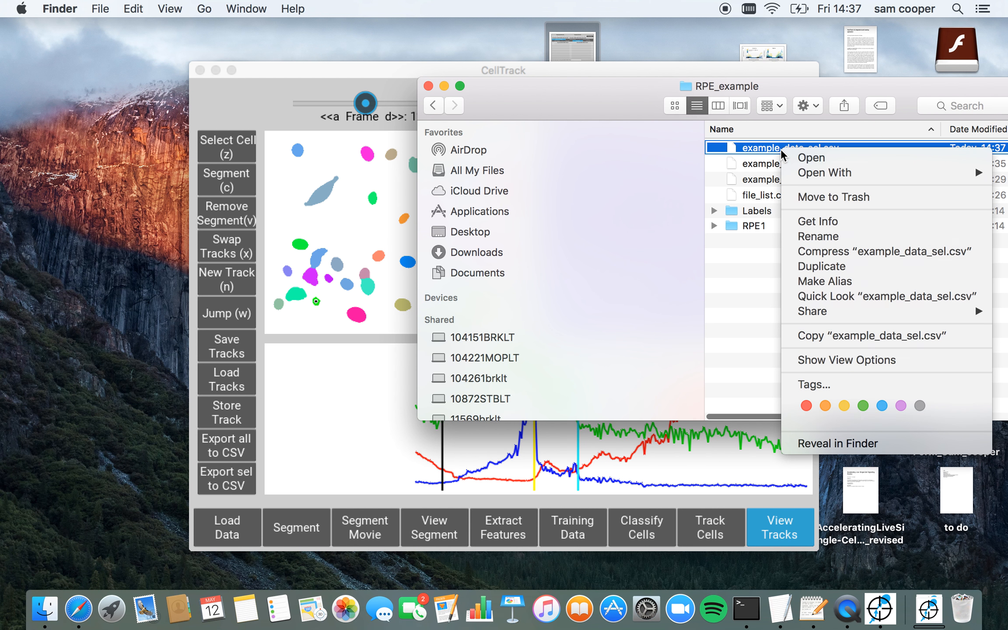
mouse_move(805, 173)
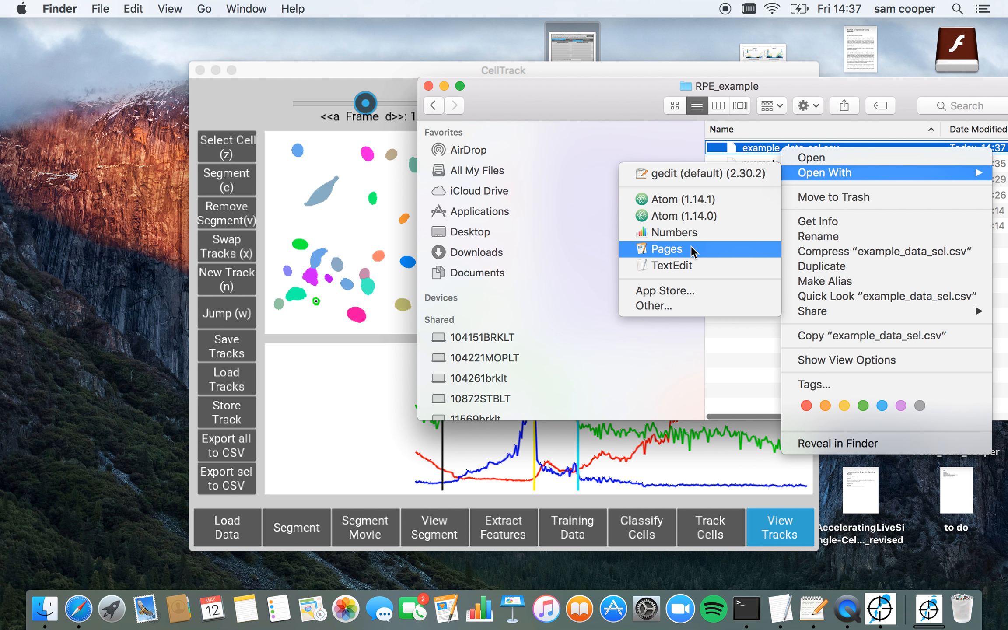
left_click(683, 232)
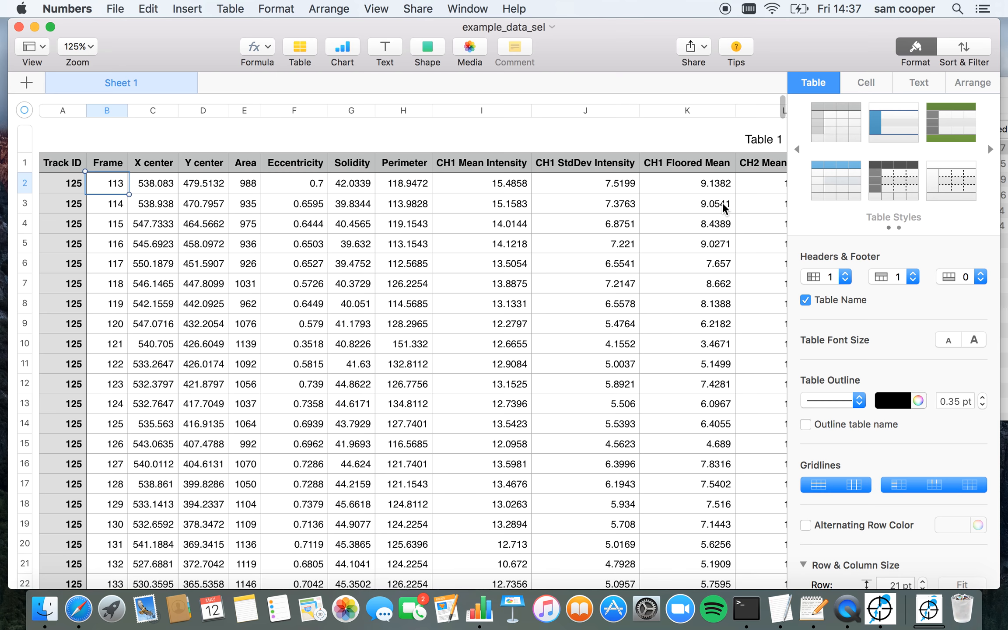
Examine the exported rows of both stored tracks and the feature columns, including the channel intensity measurements
scroll(61, 203, "down", 20)
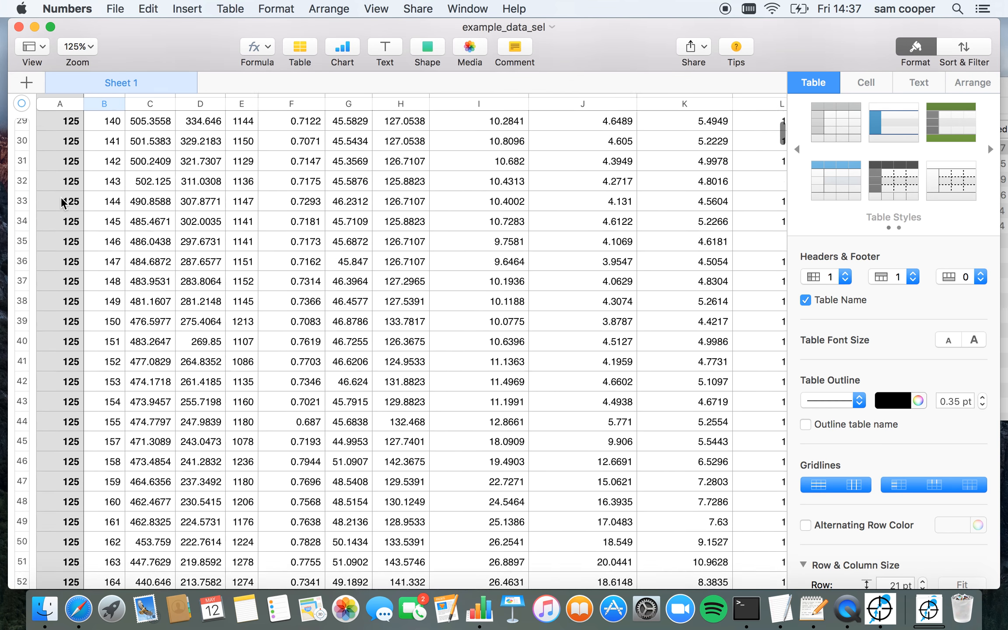
scroll(61, 203, "down", 20)
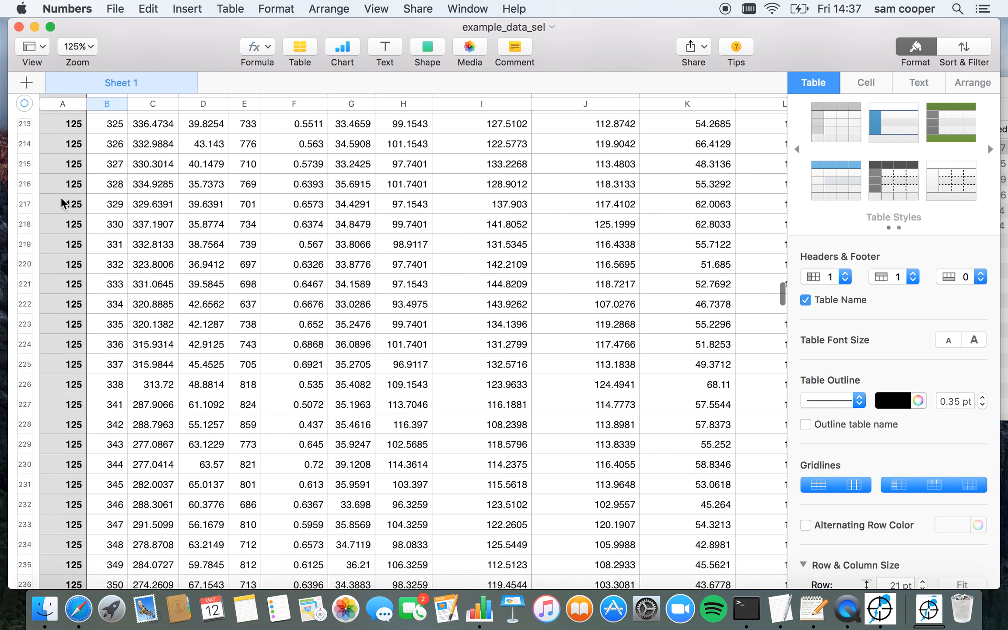
scroll(61, 202, "down", 5)
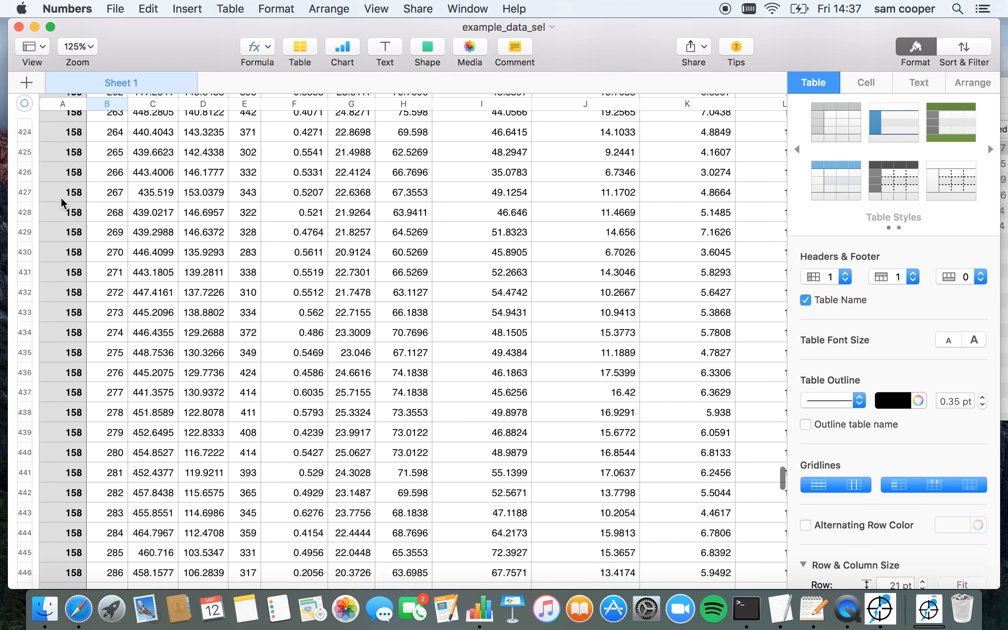
scroll(61, 203, "up", 20)
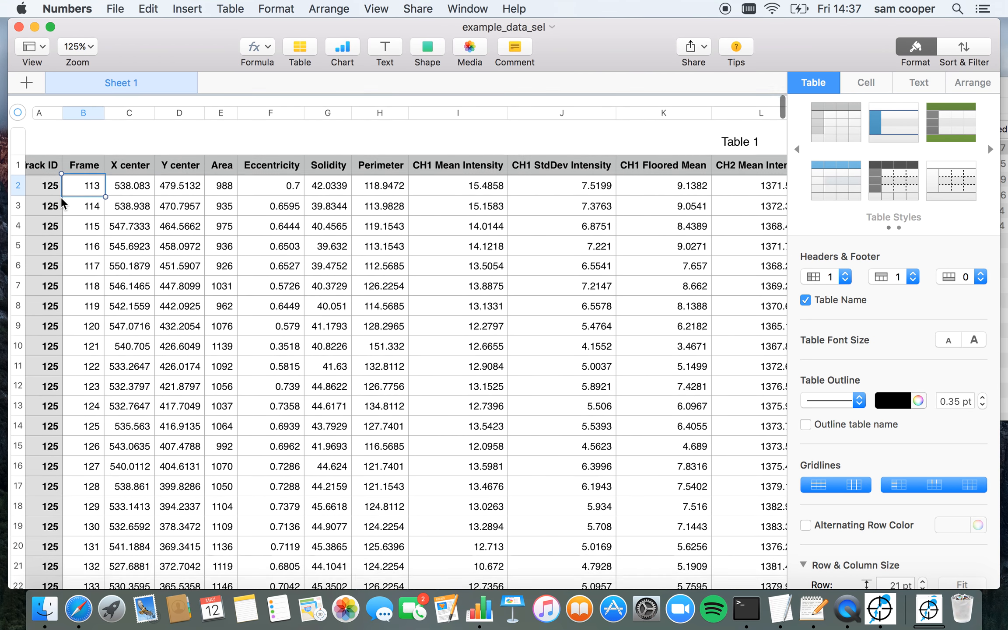
scroll(62, 203, "right", 20)
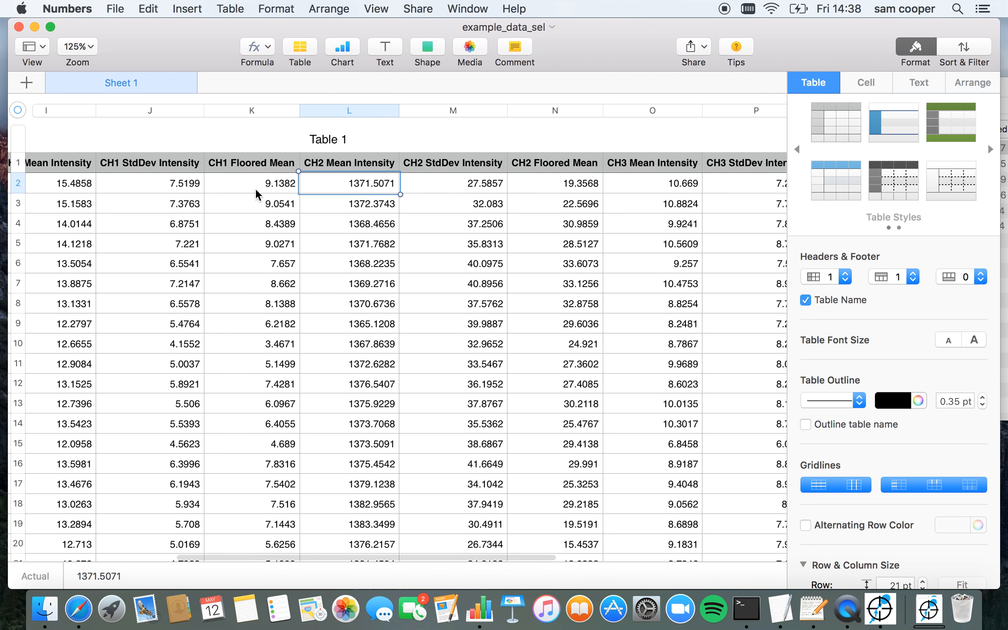
Plot track 125's CH1 Mean Intensity values, from row 2 to row 269, as a 2D line chart
scroll(255, 195, "left", 3)
left_click(118, 169)
left_click(118, 177)
scroll(118, 178, "down", 15)
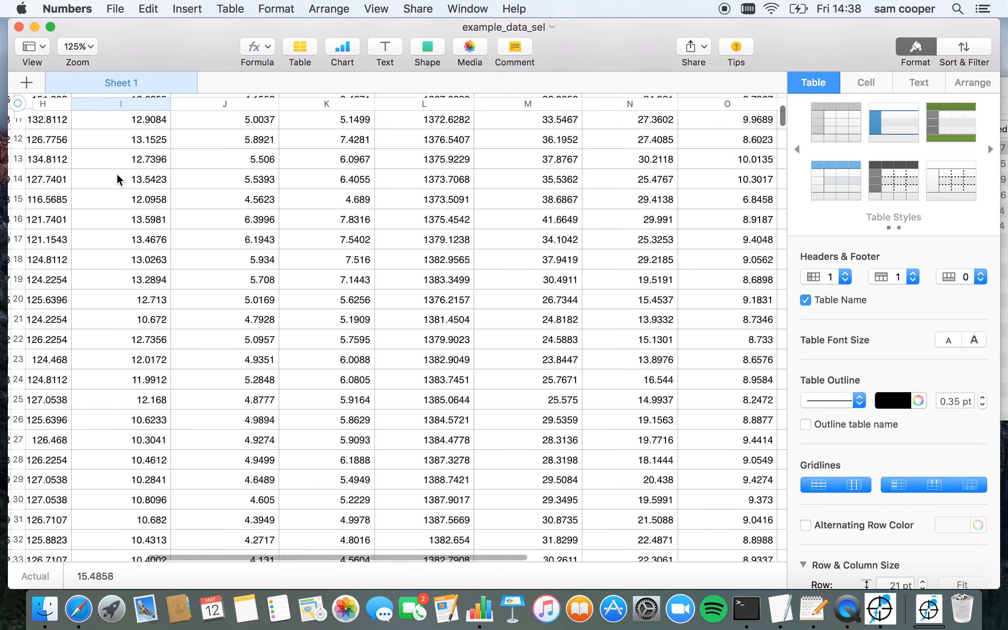
scroll(118, 177, "left", 2)
scroll(118, 177, "left", 3)
scroll(117, 193, "up", 15)
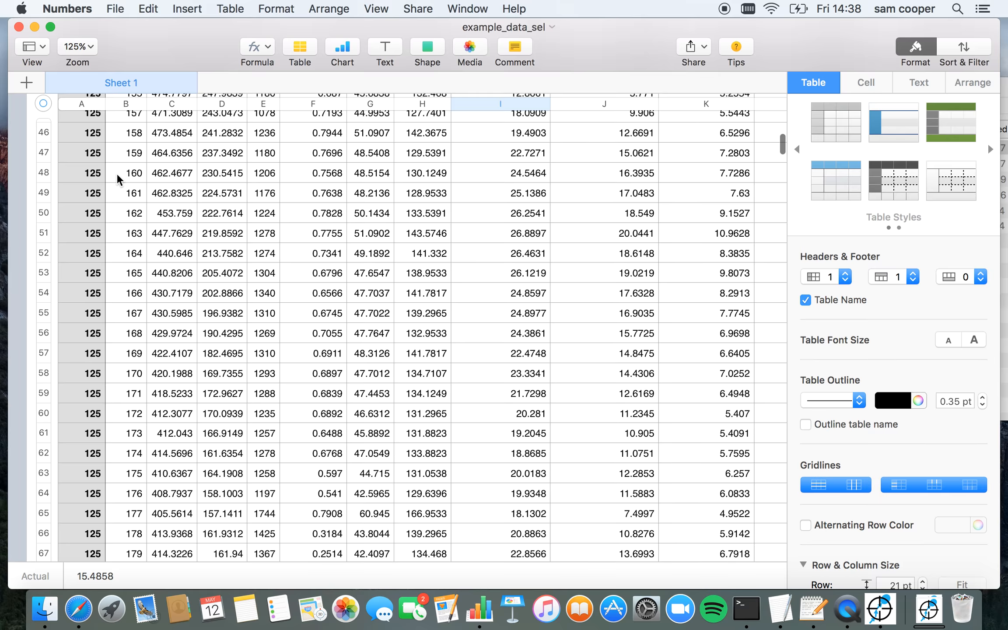
scroll(462, 284, "down", 20)
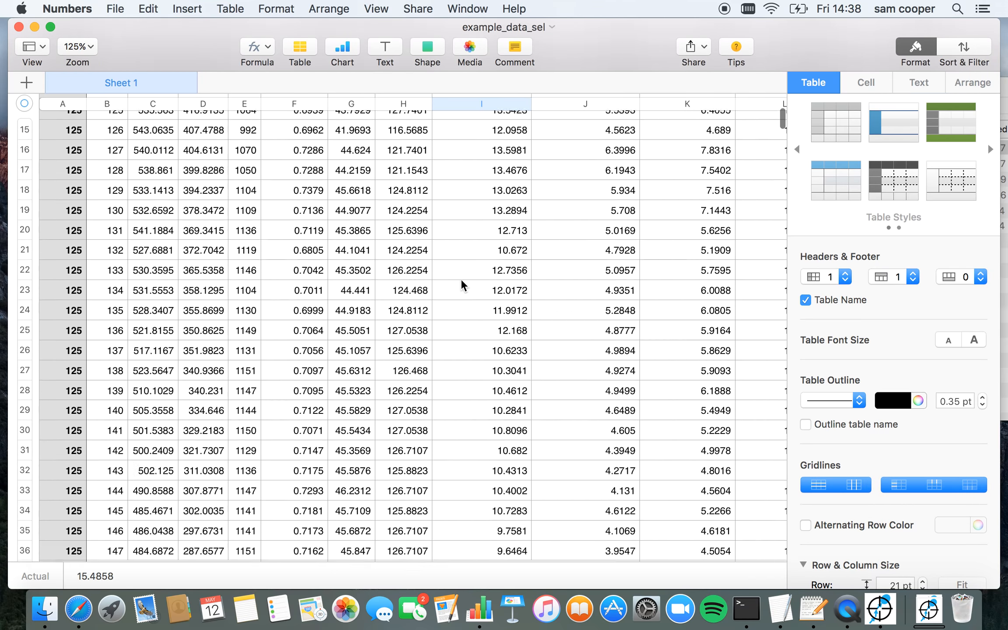
scroll(462, 273, "down", 20)
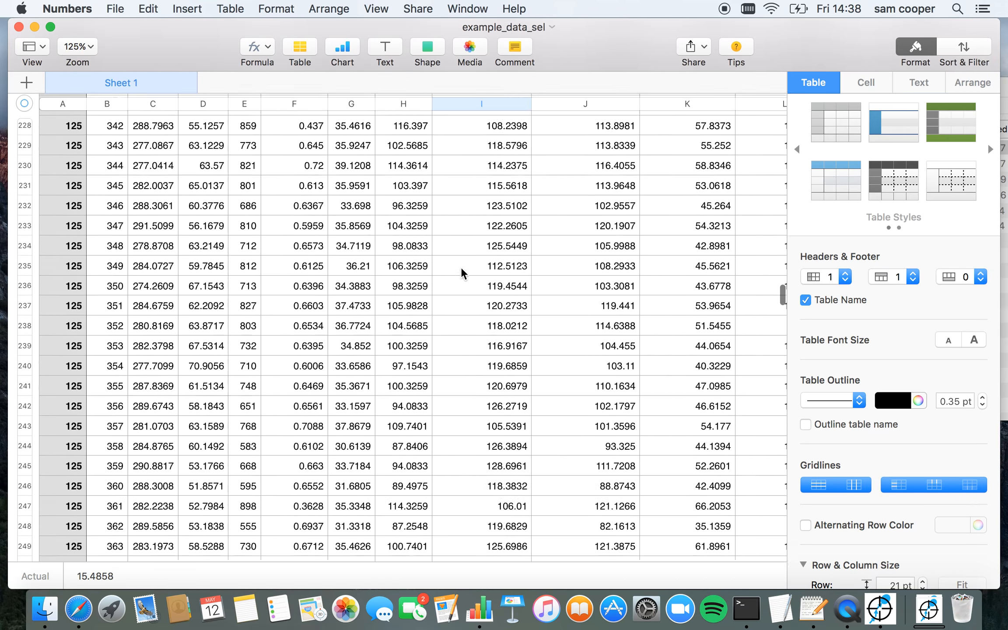
scroll(462, 274, "up", 20)
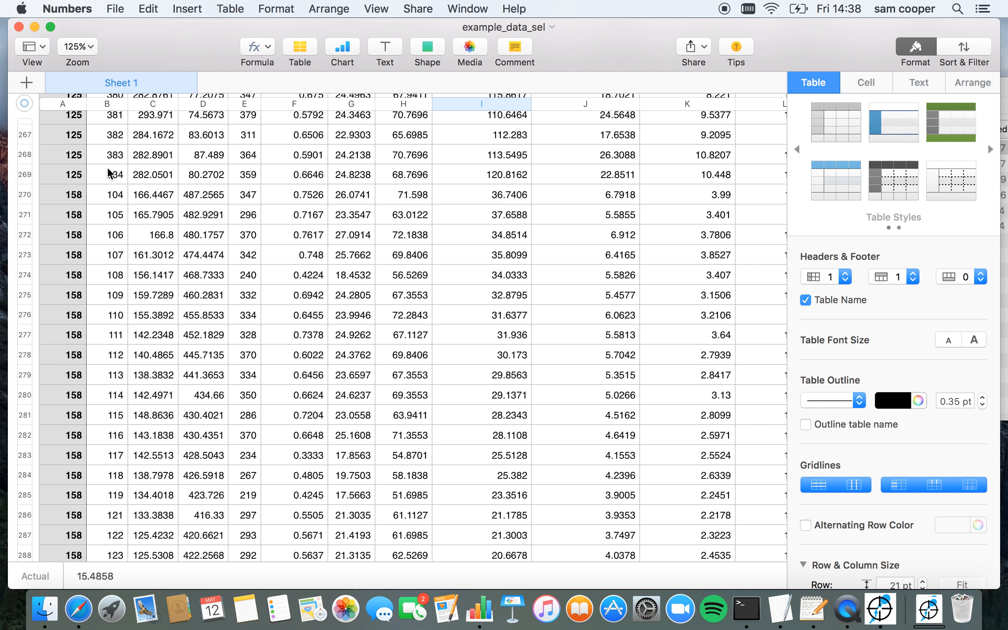
left_click(482, 178, "shift")
scroll(483, 179, "up", 5)
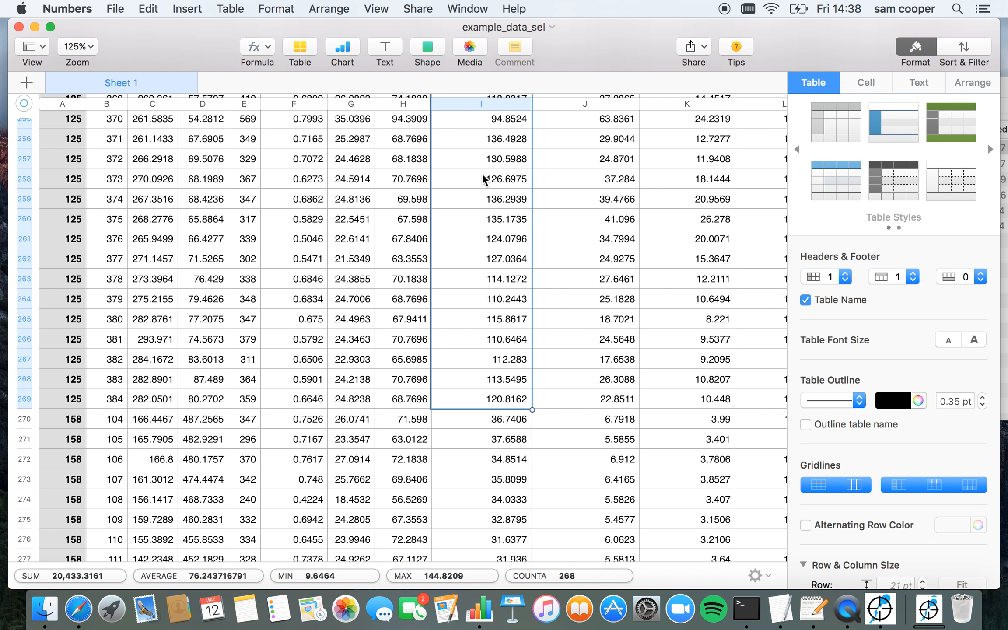
left_click(354, 46)
left_click(389, 324)
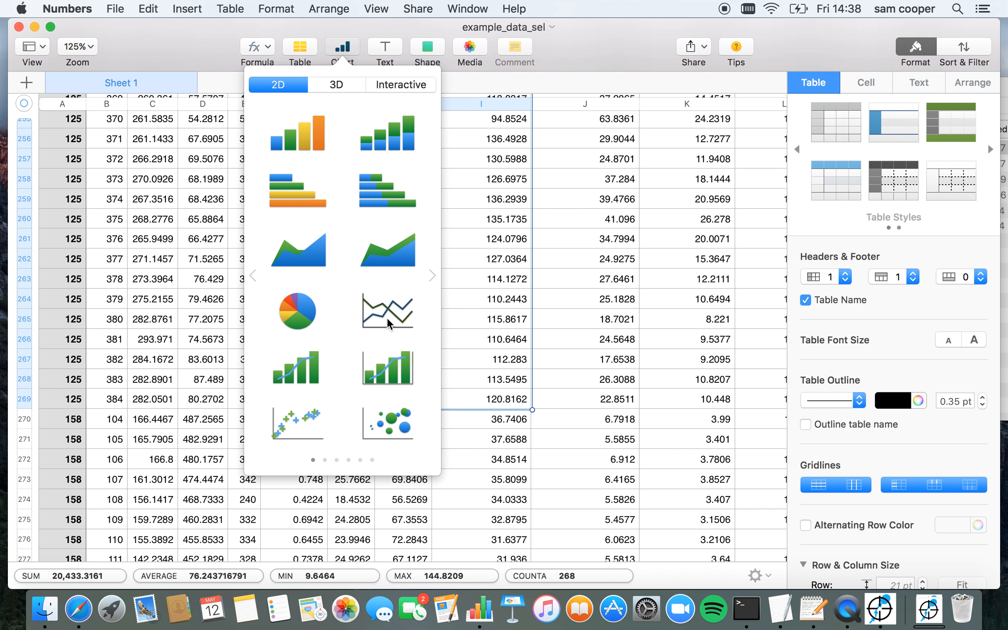
left_click(453, 476)
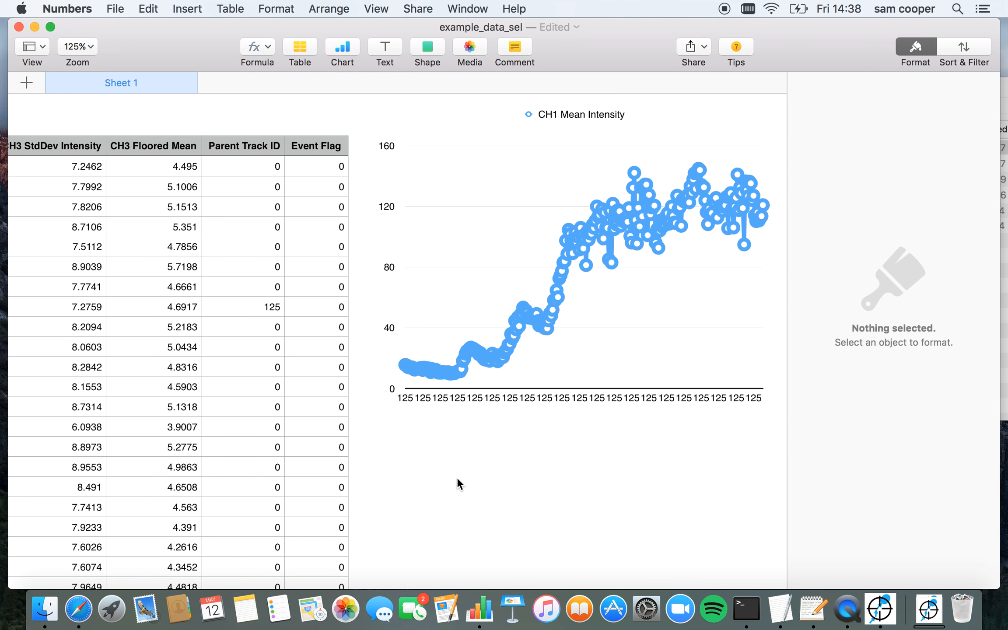